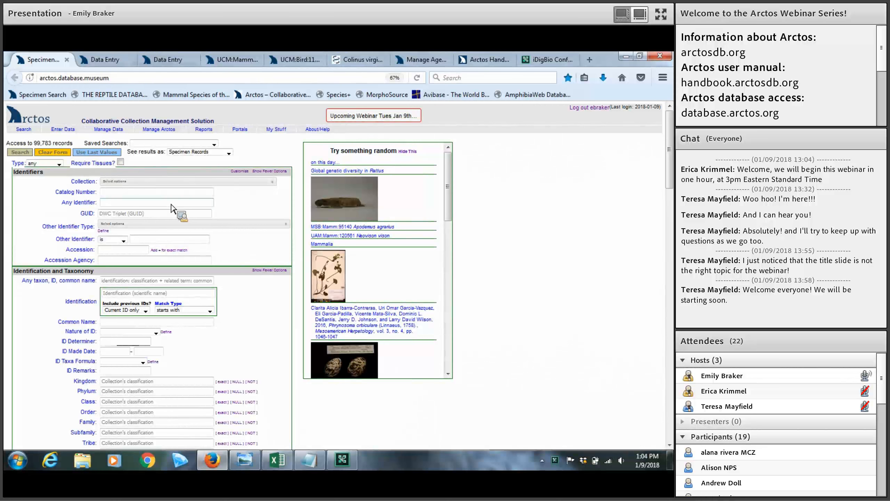
Move the Data Entry browser tab into second position so the entry form is in front
left_click_drag(156, 64, 116, 60)
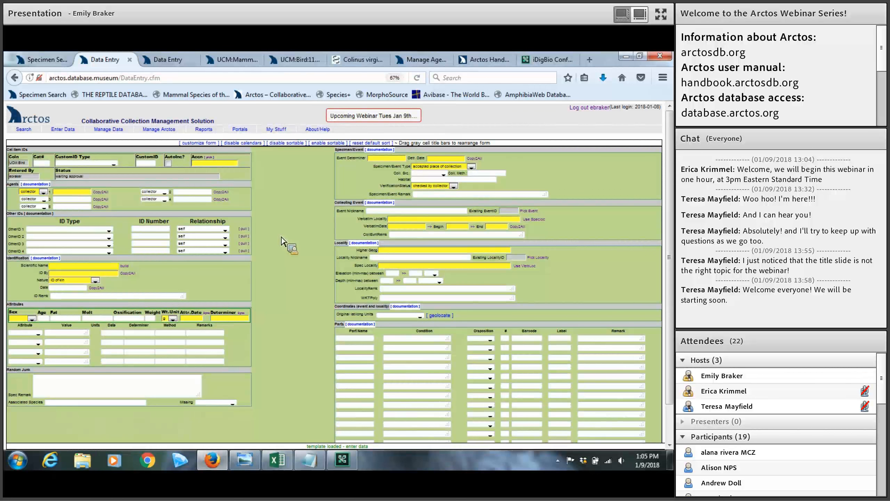
Switch to the webinar_example_bulkload workbook in Excel from the taskbar
left_click(281, 462)
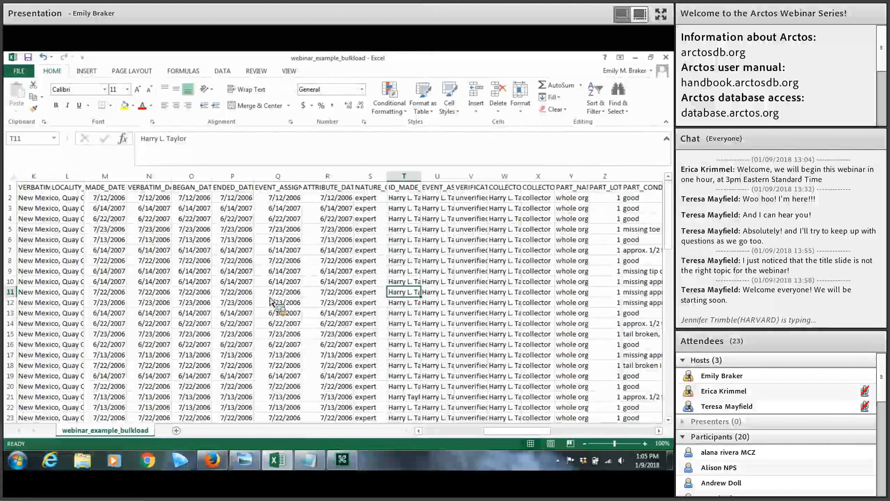
Go back from Excel to the Arctos Data Entry page in Firefox
left_click(213, 465)
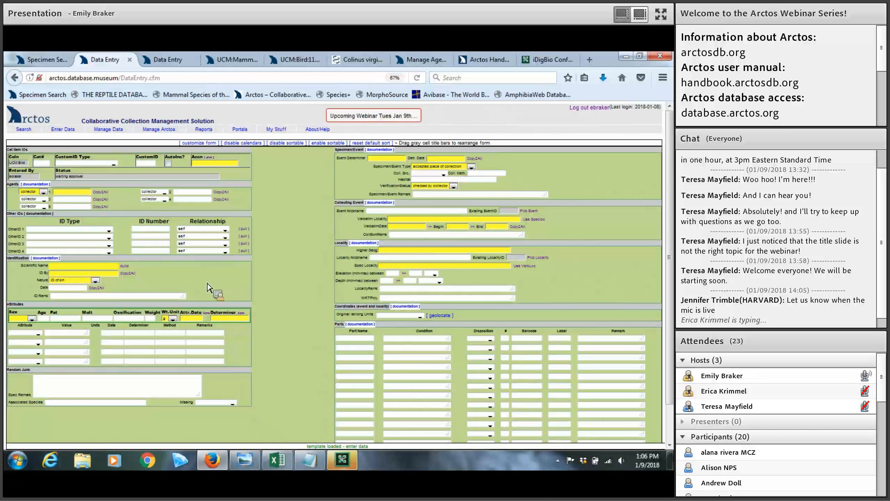
Open a new Data Entry page starting from the 'Enter a new UCM:Bird Record' template
left_click(47, 62)
mouse_move(58, 133)
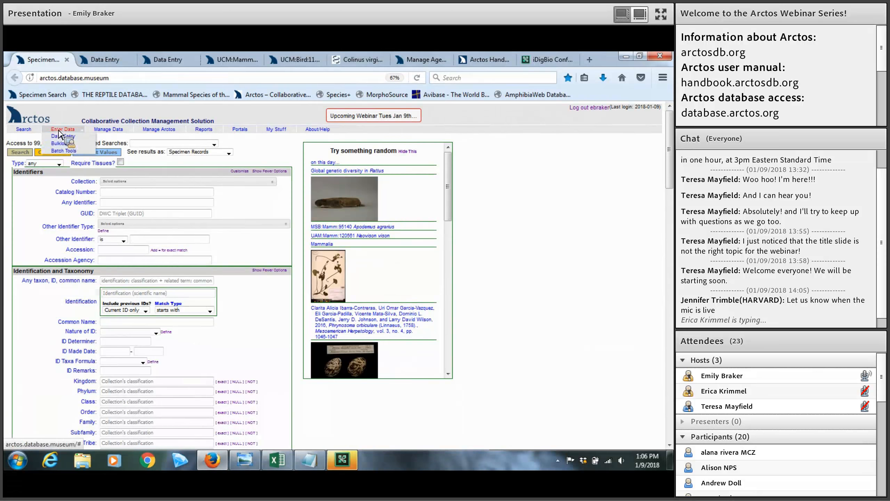
left_click(62, 138)
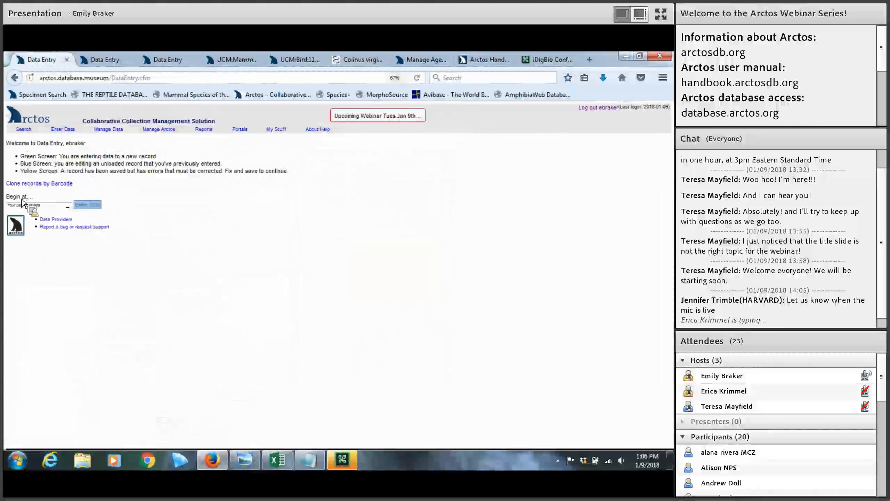
left_click(67, 205)
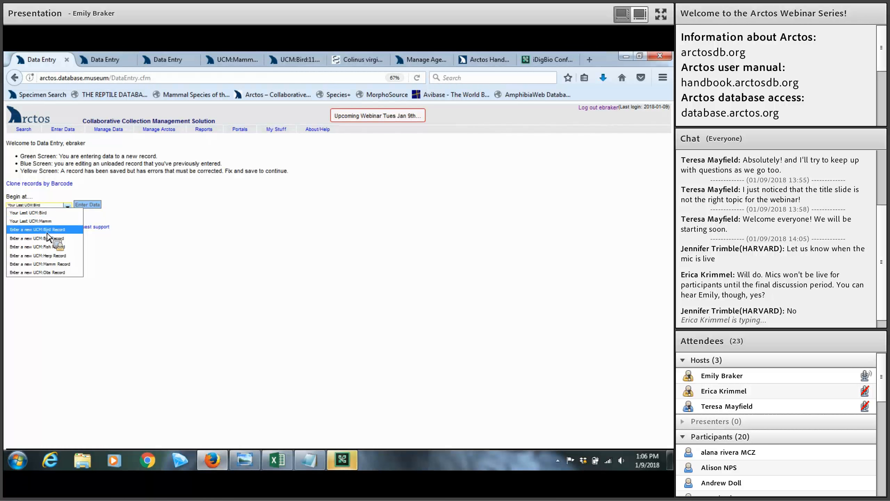
left_click(91, 211)
left_click(92, 206)
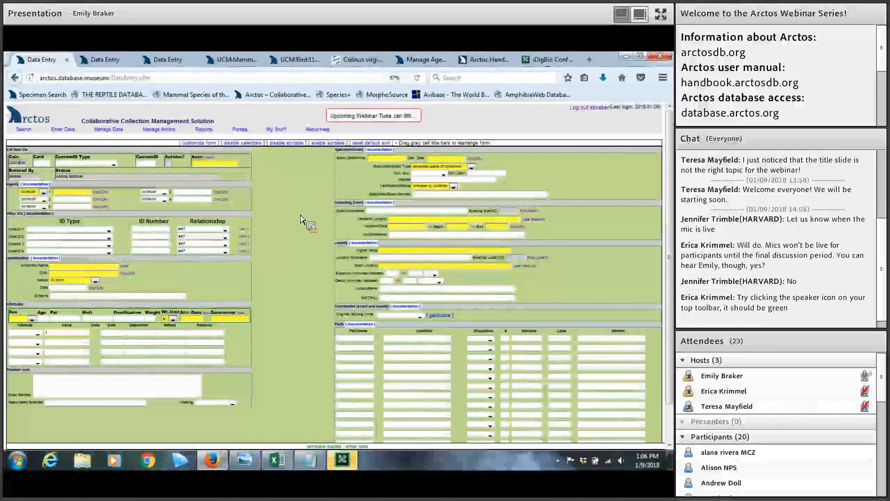
left_click(37, 333)
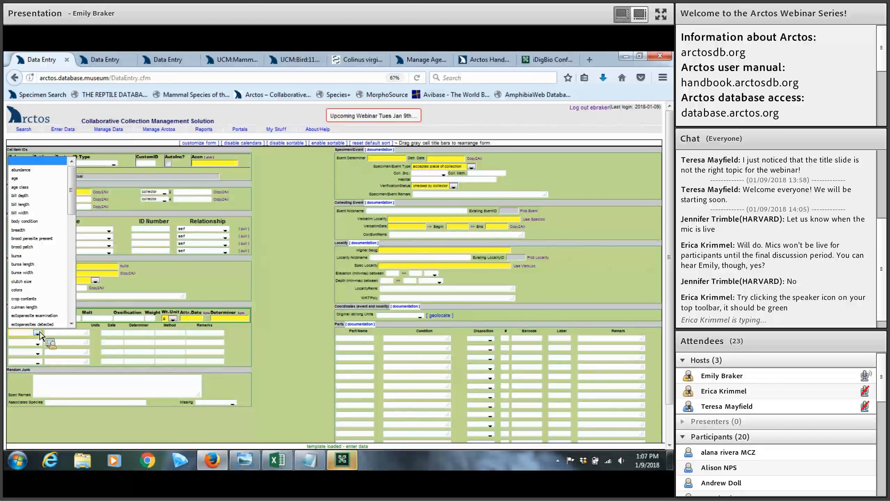
left_click(264, 313)
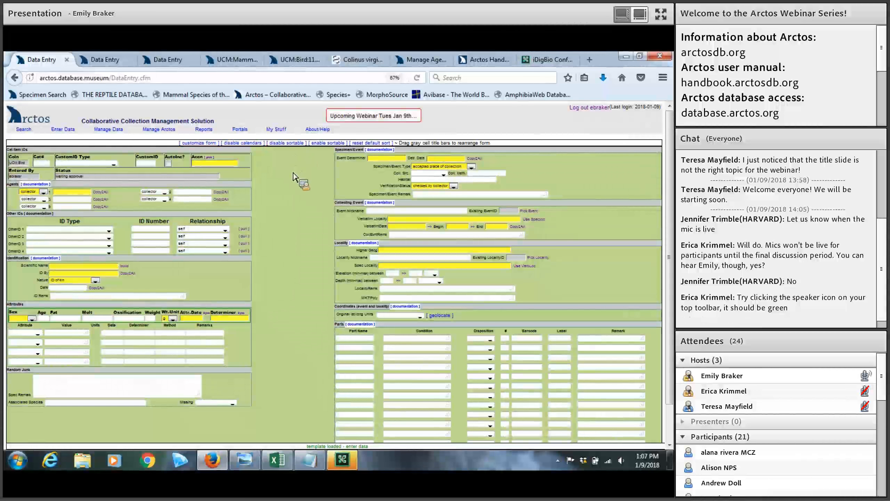
left_click(195, 143)
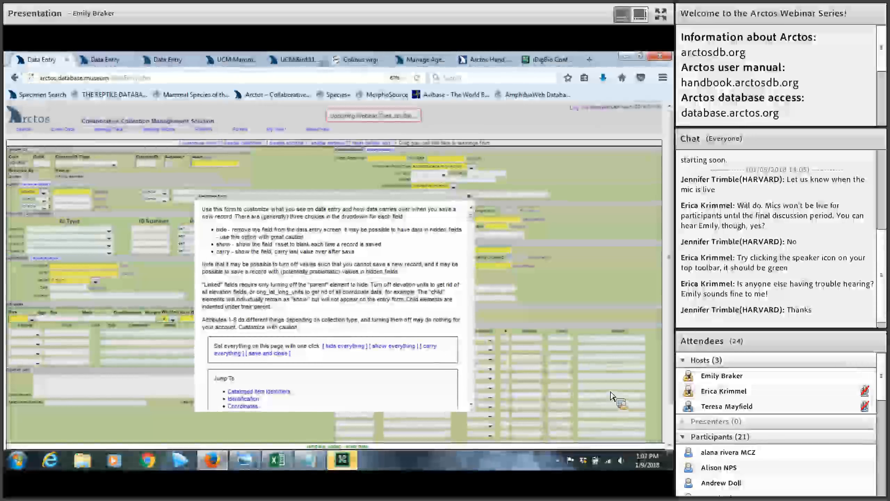
scroll(403, 305, "down", 5)
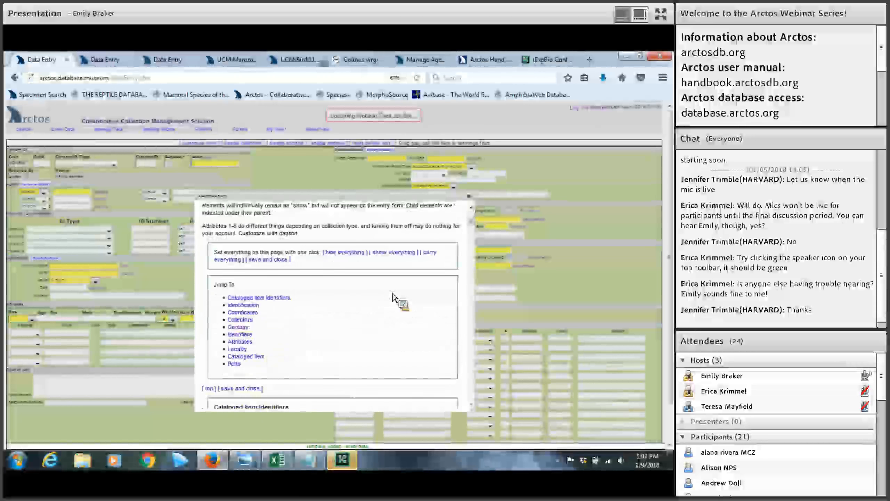
scroll(396, 298, "down", 5)
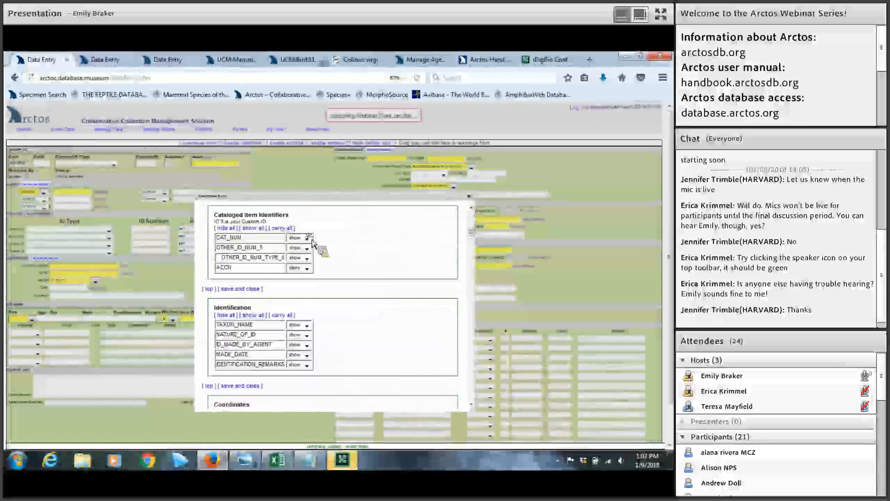
left_click(310, 239)
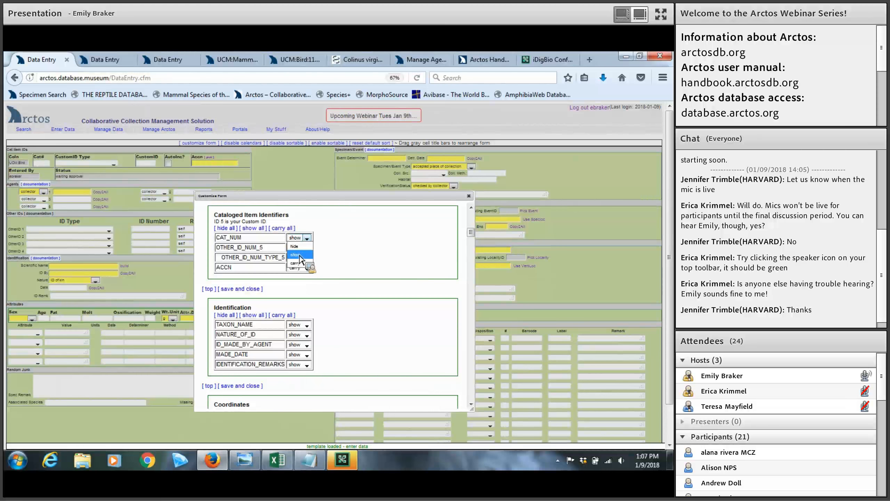
left_click(387, 270)
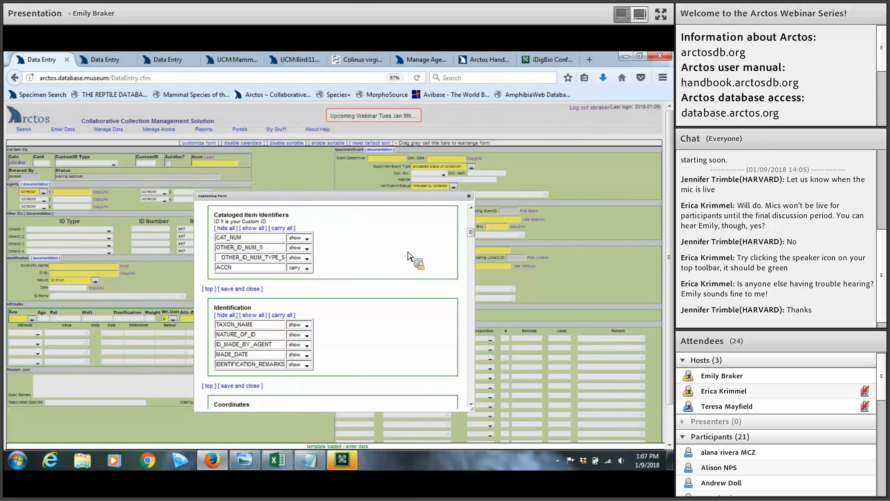
left_click(469, 196)
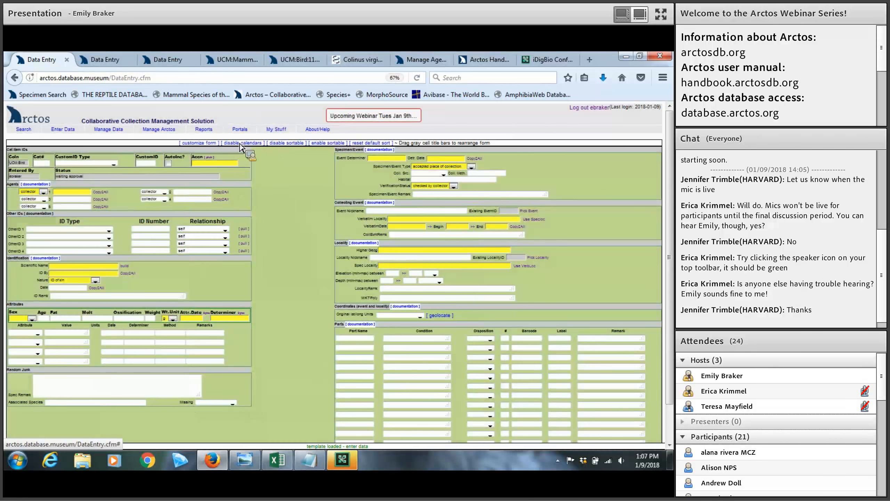
Bring up the identification date calendar, then enable sortable sections on the form
left_click(76, 288)
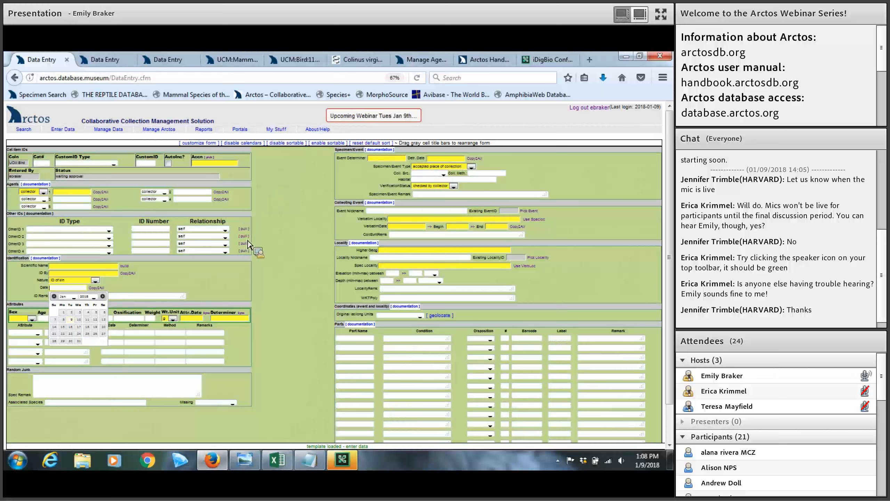
left_click(324, 144)
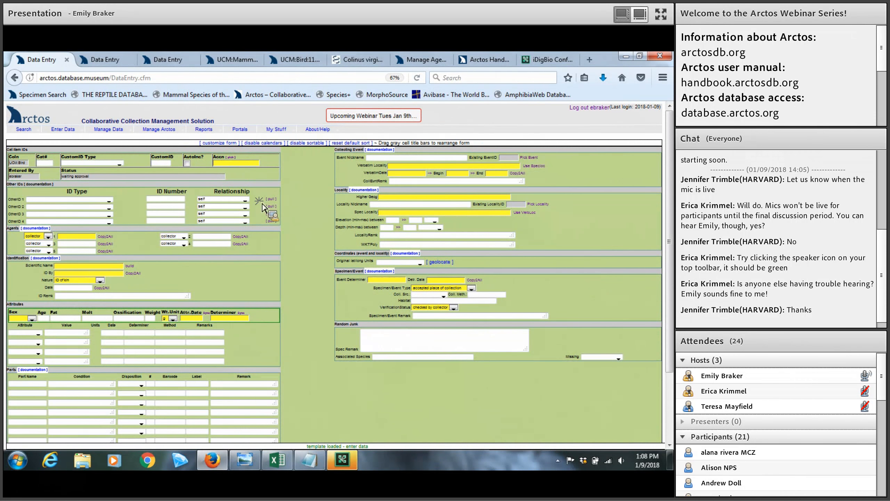
left_click_drag(258, 240, 268, 189)
Read the Agents documentation note and its full handbook page, then return to the entry form
left_click(46, 230)
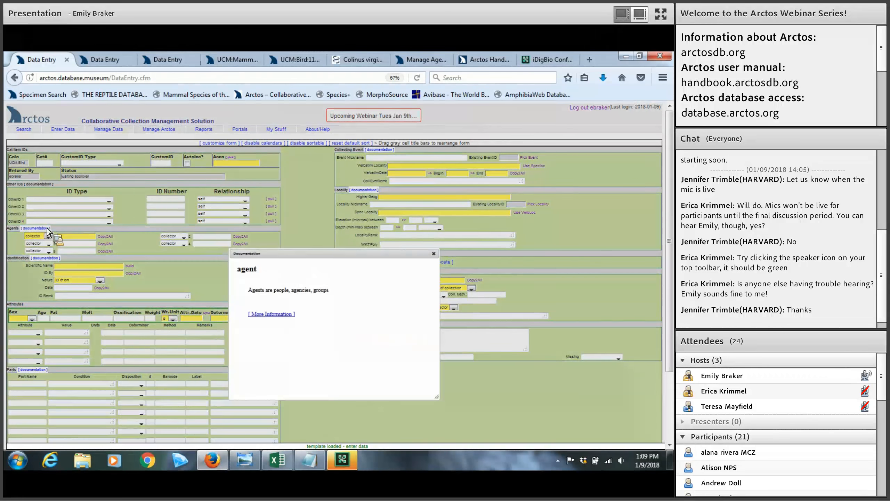
left_click(272, 315)
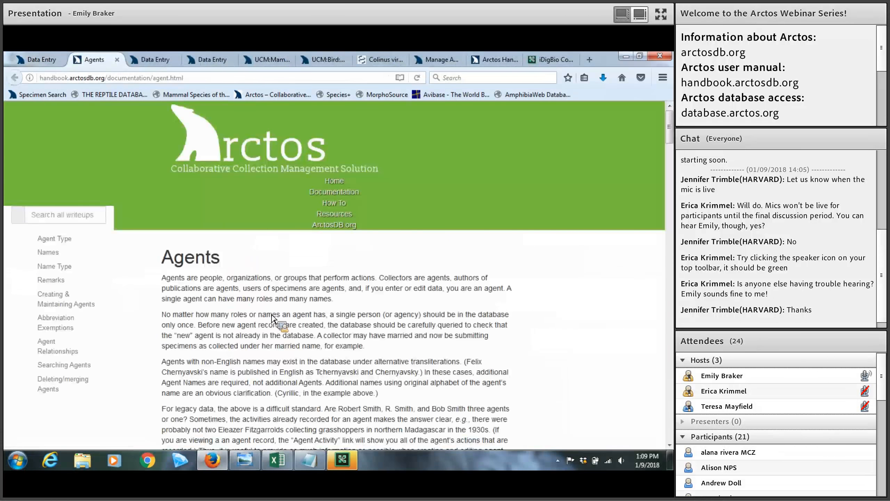
scroll(280, 310, "down", 4)
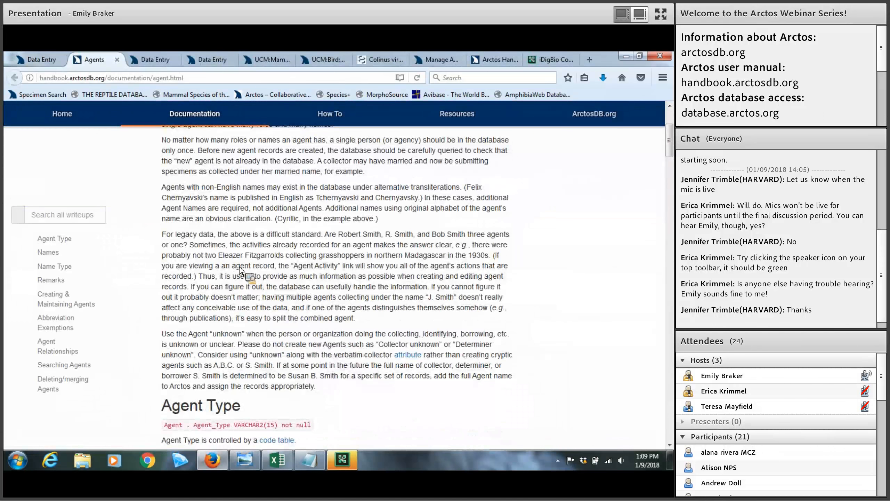
scroll(246, 234, "down", 2)
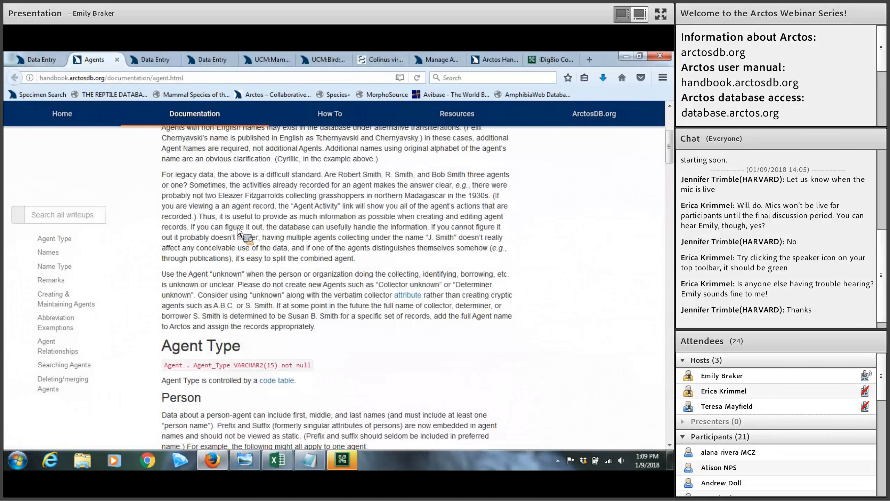
scroll(238, 232, "down", 3)
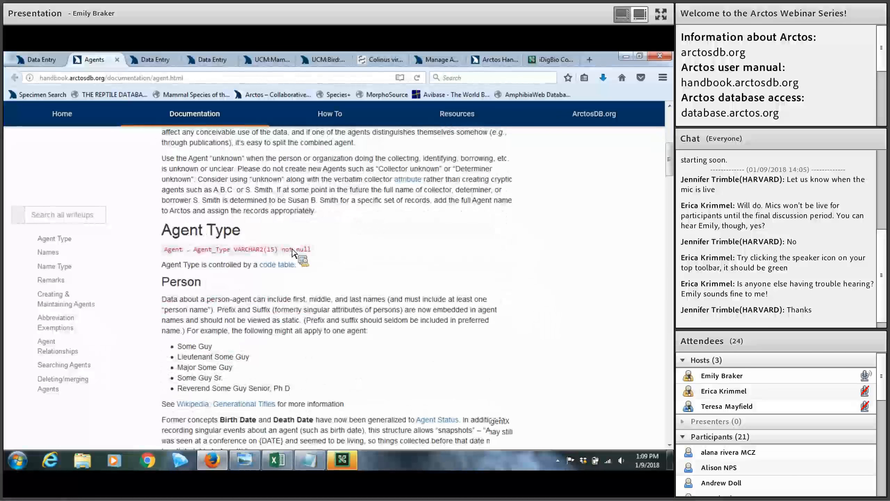
scroll(293, 253, "down", 7)
scroll(293, 252, "down", 2)
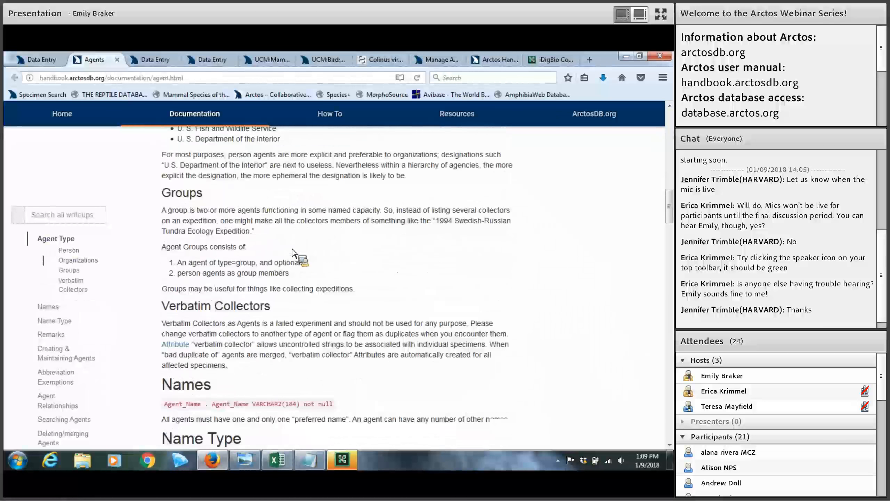
scroll(293, 252, "down", 8)
scroll(338, 247, "down", 1)
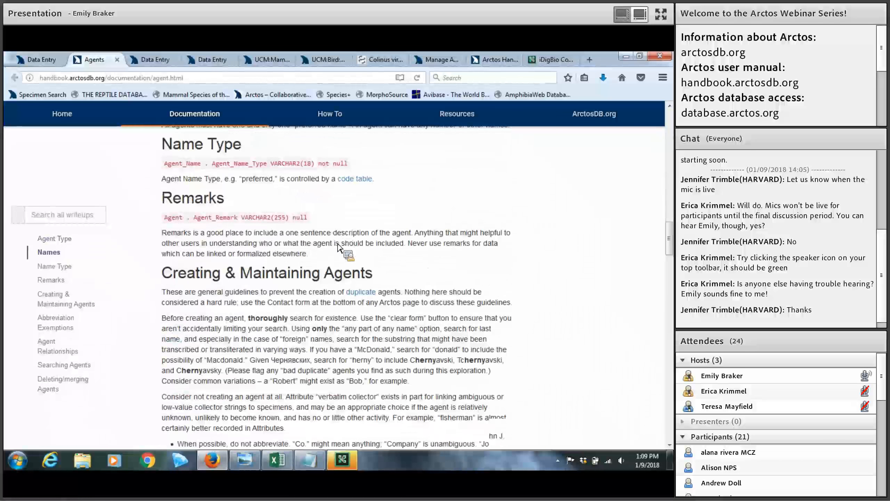
scroll(339, 248, "down", 8)
scroll(669, 304, "down", 2)
left_click_drag(668, 301, 669, 351)
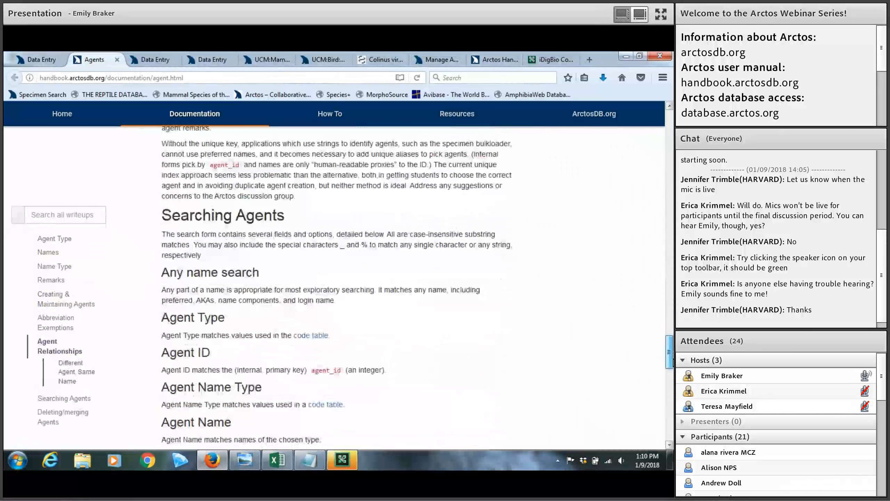
left_click(64, 58)
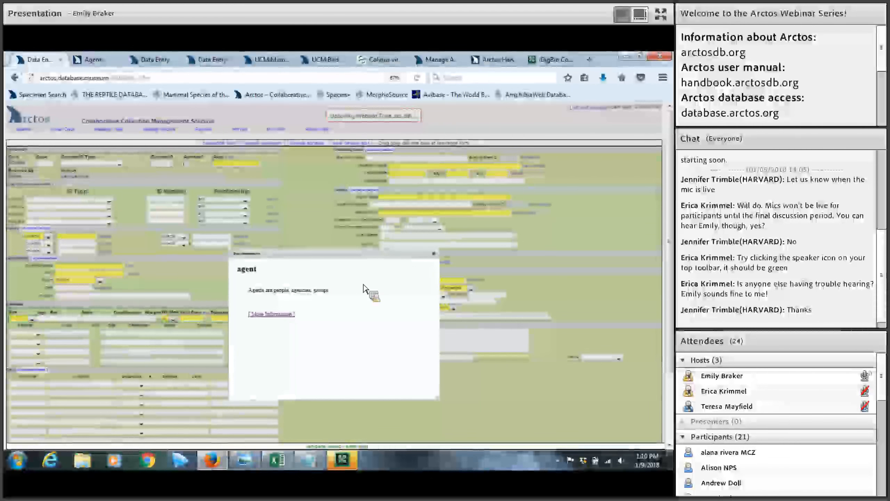
left_click(434, 253)
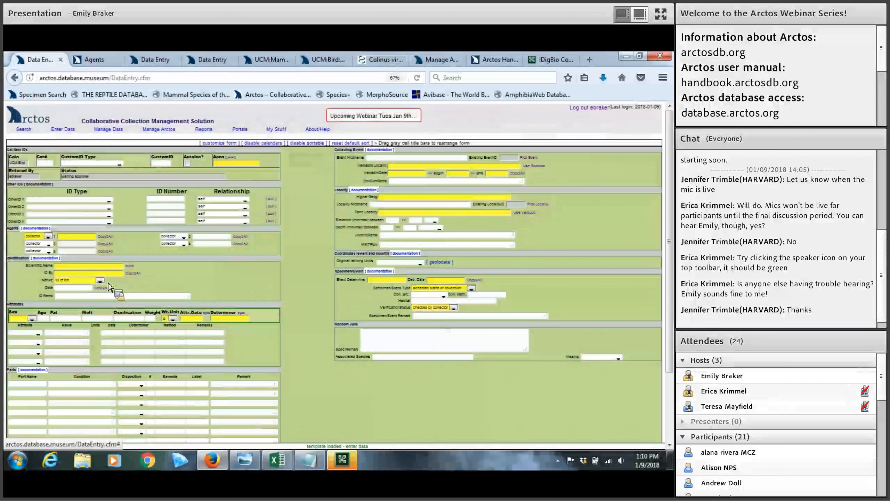
left_click(100, 281)
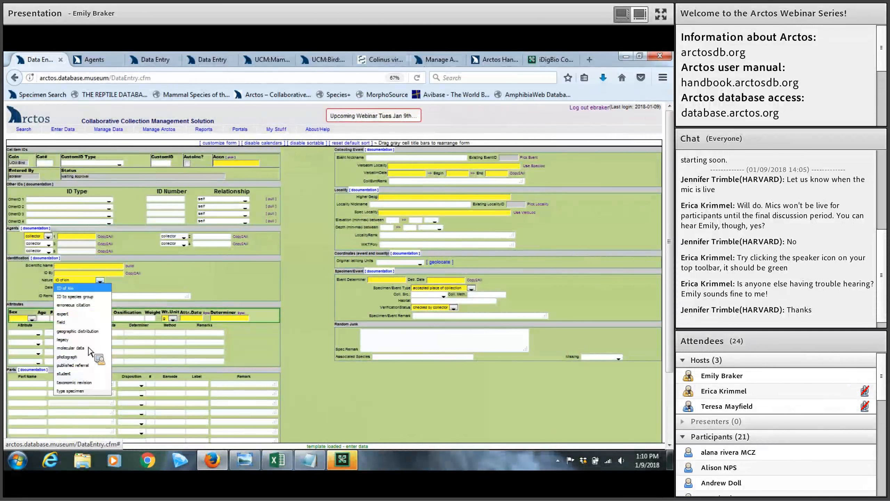
left_click(194, 282)
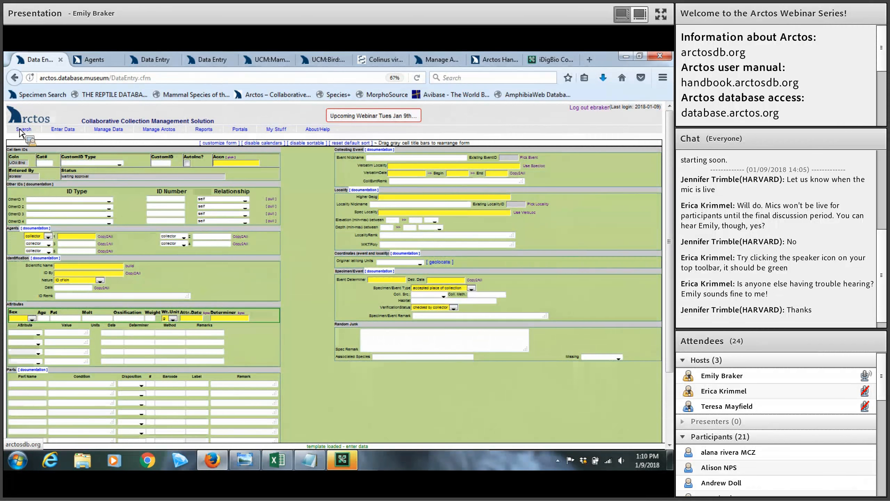
mouse_move(23, 131)
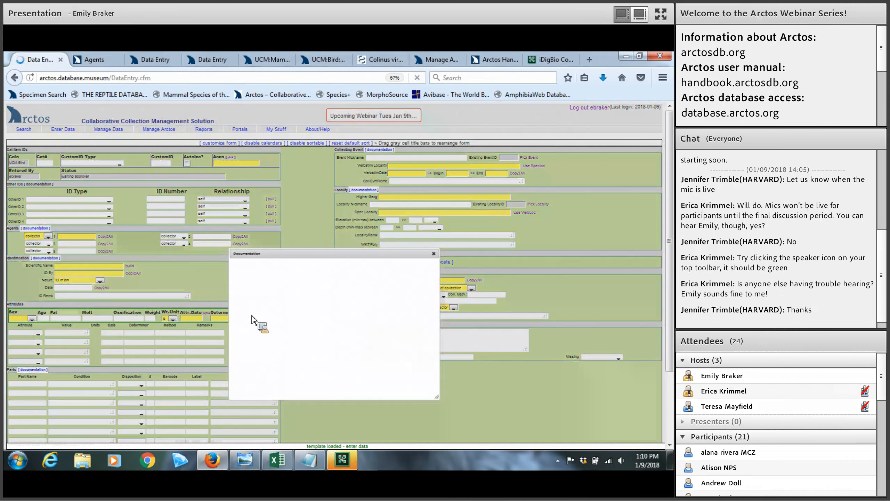
View the identifications handbook and Nature of ID code table, then close the identification popup
left_click(253, 315)
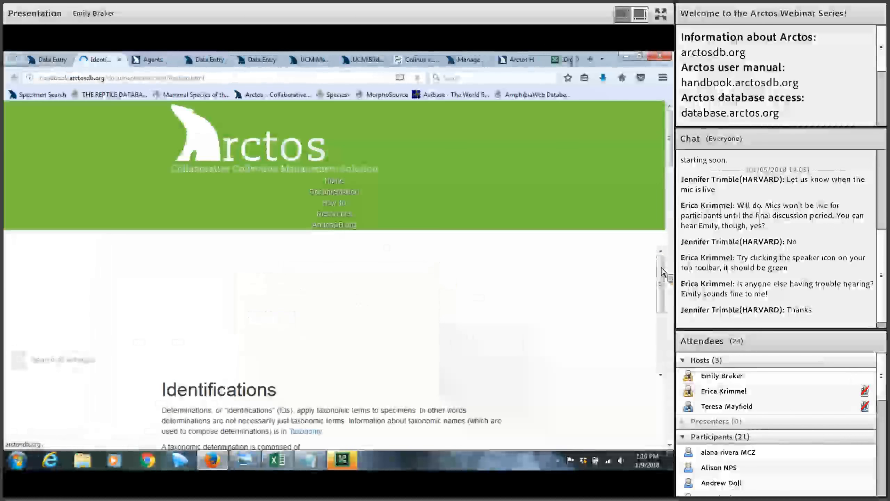
left_click_drag(669, 159, 670, 332)
left_click(440, 307)
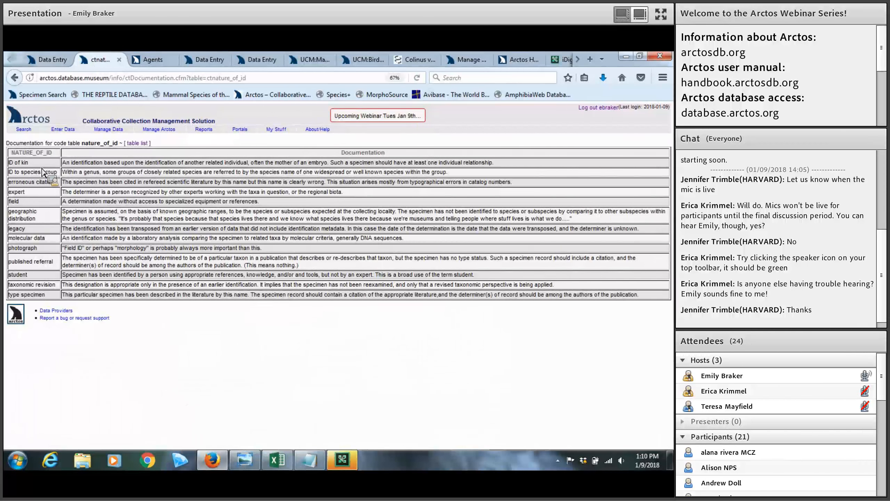
left_click(61, 61)
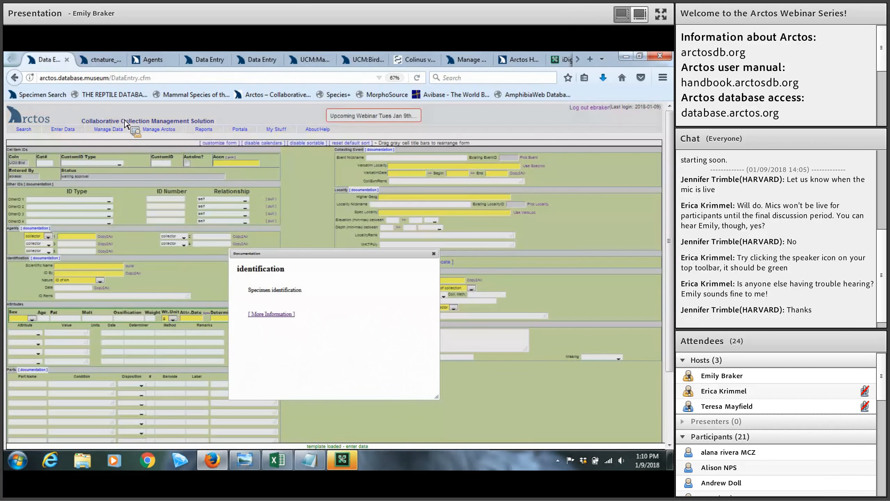
left_click(434, 254)
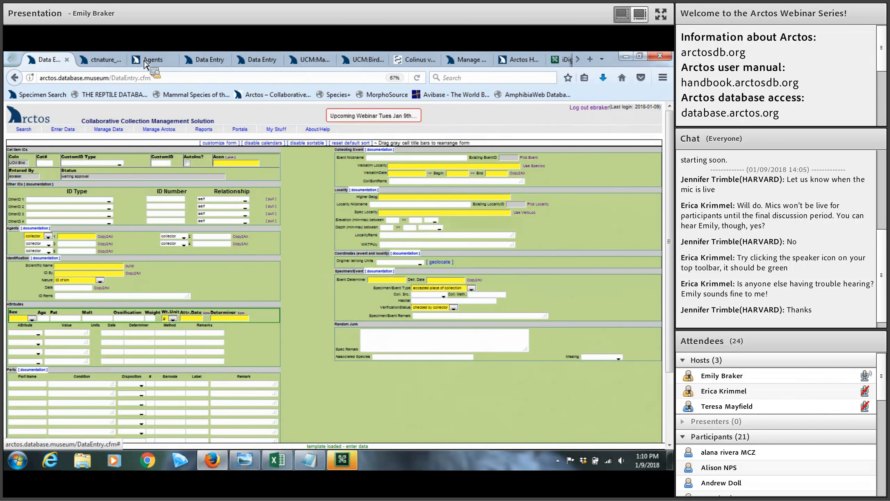
Close the ctnature_of_id and Agents tabs and switch to the third Data Entry tab
left_click(125, 65)
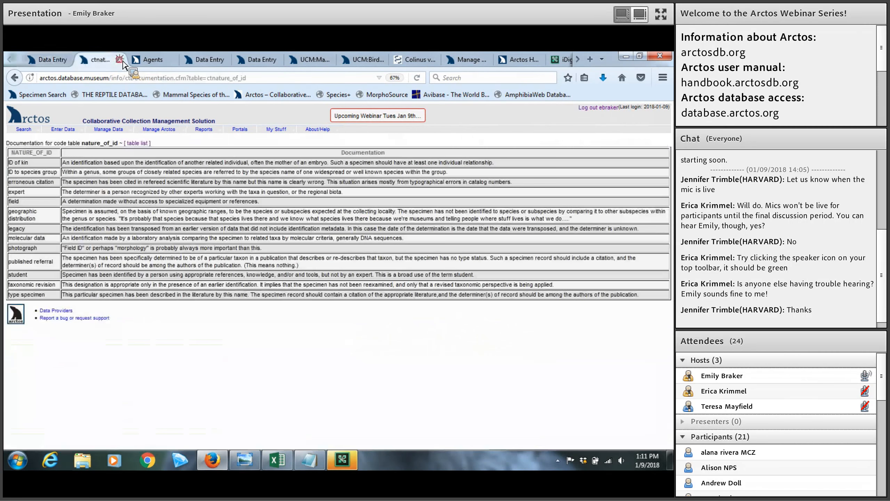
left_click(120, 60)
left_click(113, 60)
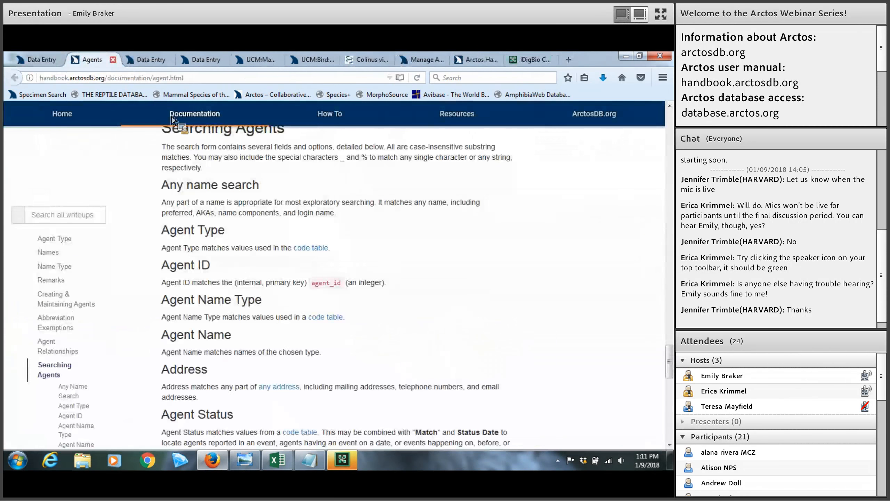
left_click(173, 60)
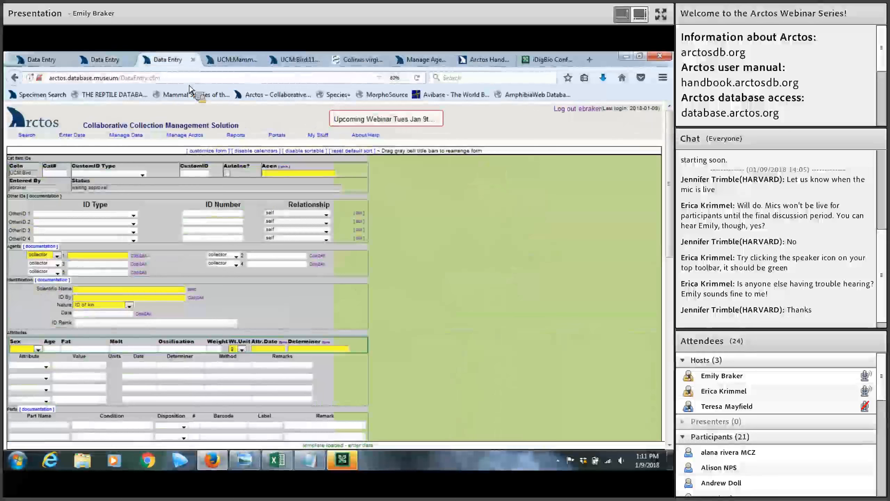
Zoom the Data Entry page from 80% up to 100%
key("ctrl+plus")
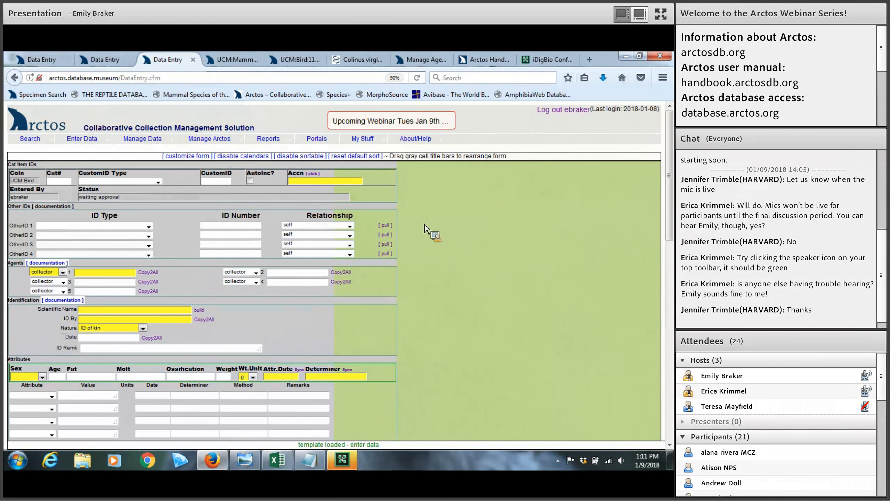
key("ctrl+0")
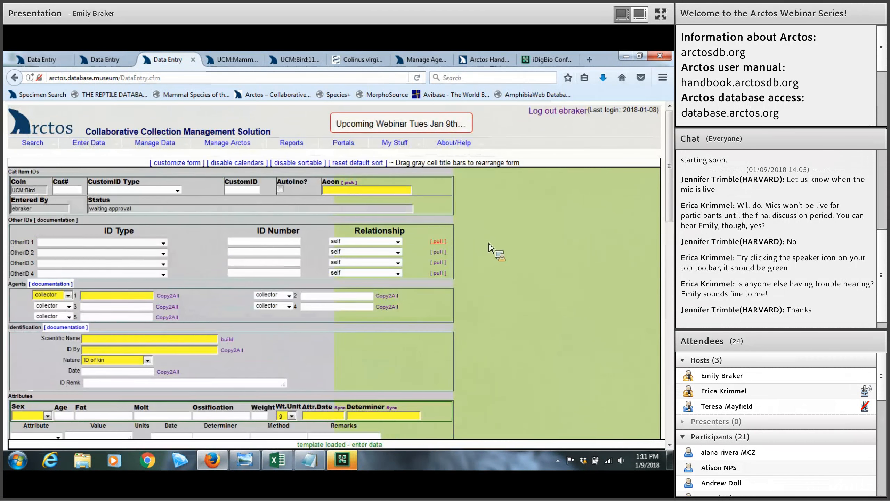
scroll(489, 247, "down", 3)
scroll(489, 248, "up", 3)
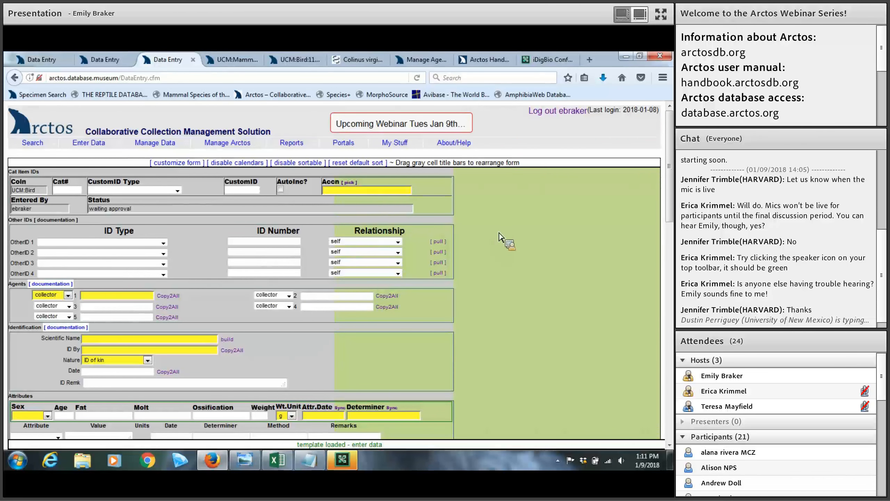
Enter catalogue number 123456 for the UCM:Bird record and zoom the form to 120%
left_click(42, 191)
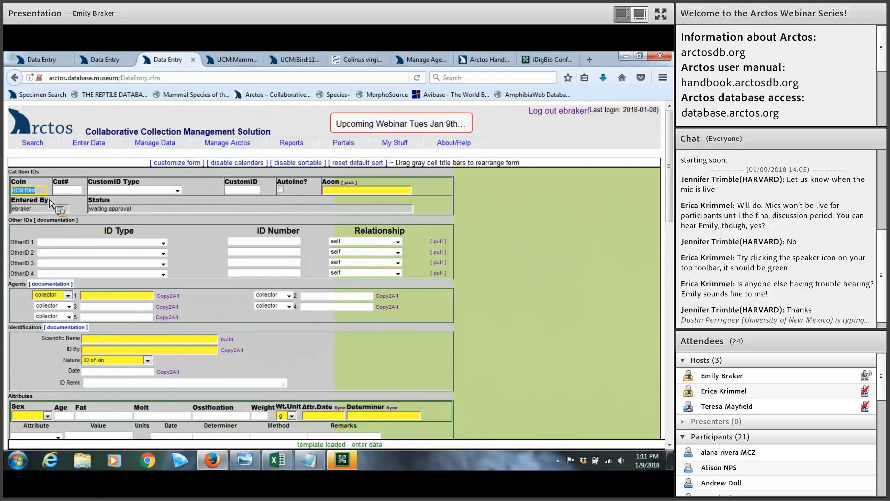
left_click(64, 194)
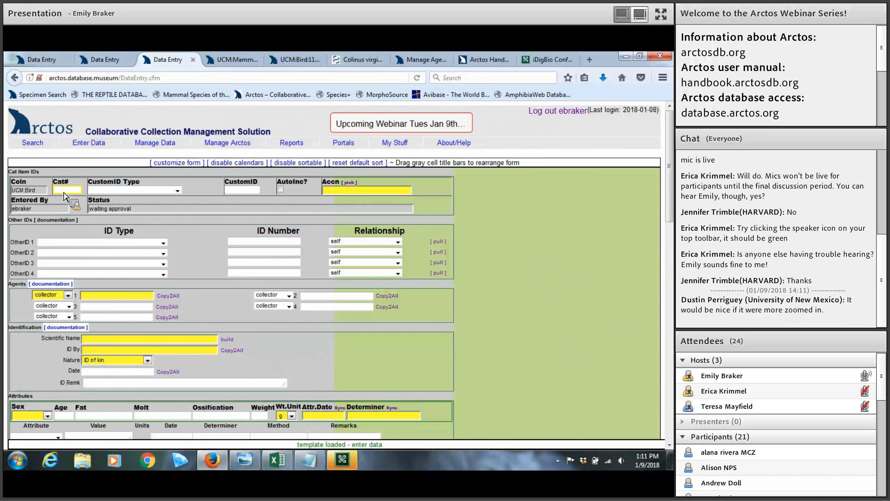
type("123456")
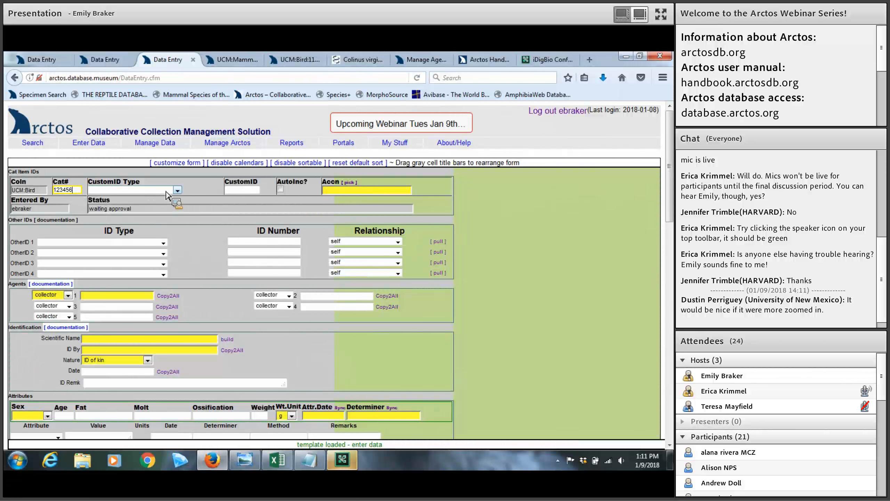
key("ctrl+plus")
key("ctrl+plus")
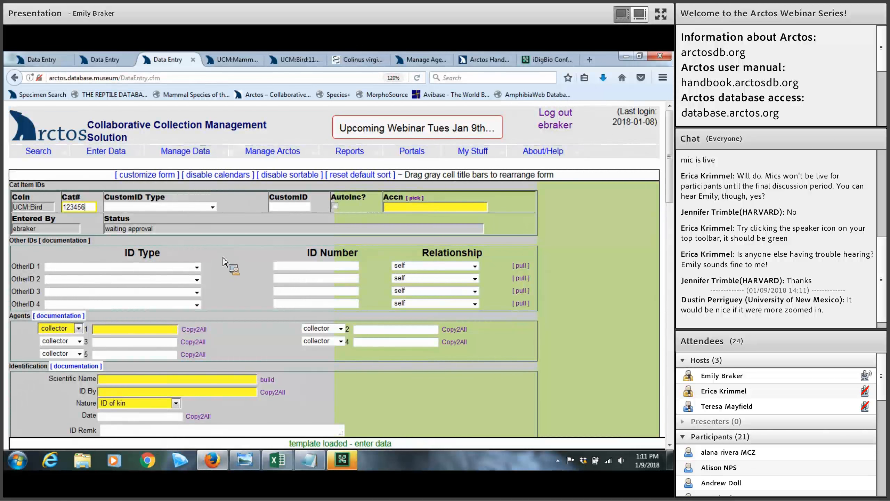
Leave the custom ID type blank and auto-increment off, then begin entering accession 499
left_click(213, 208)
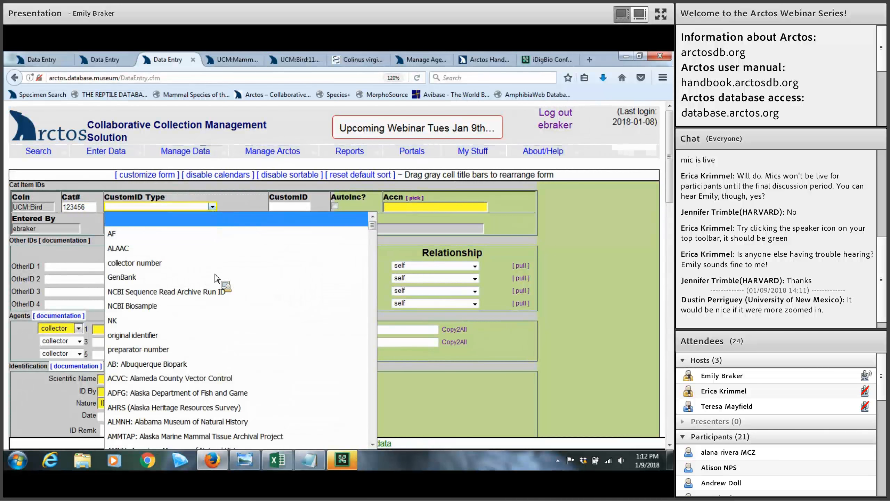
left_click(85, 250)
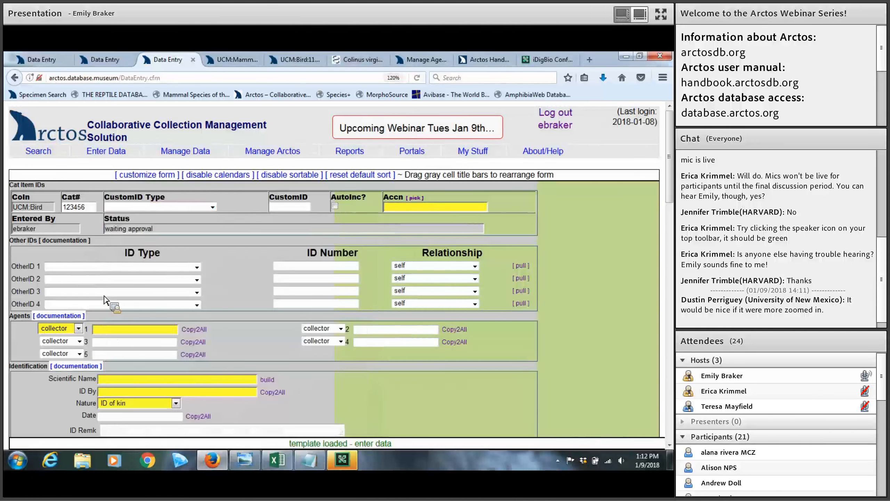
left_click(199, 208)
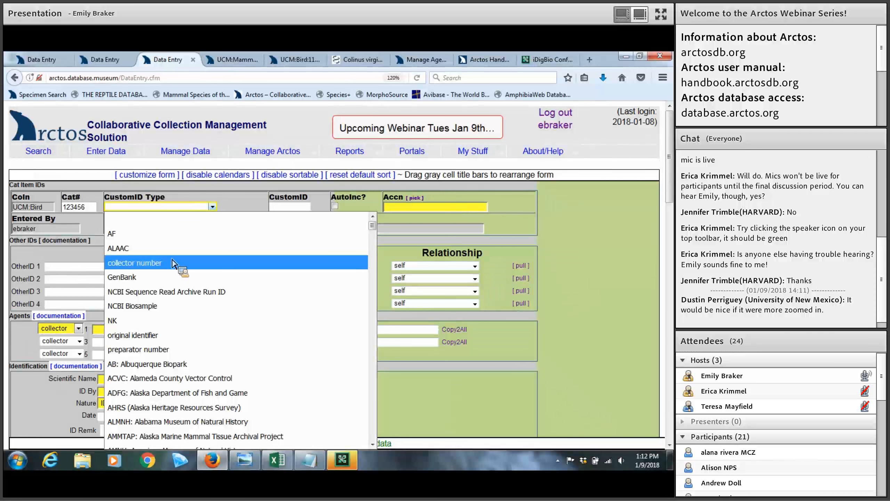
left_click(279, 210)
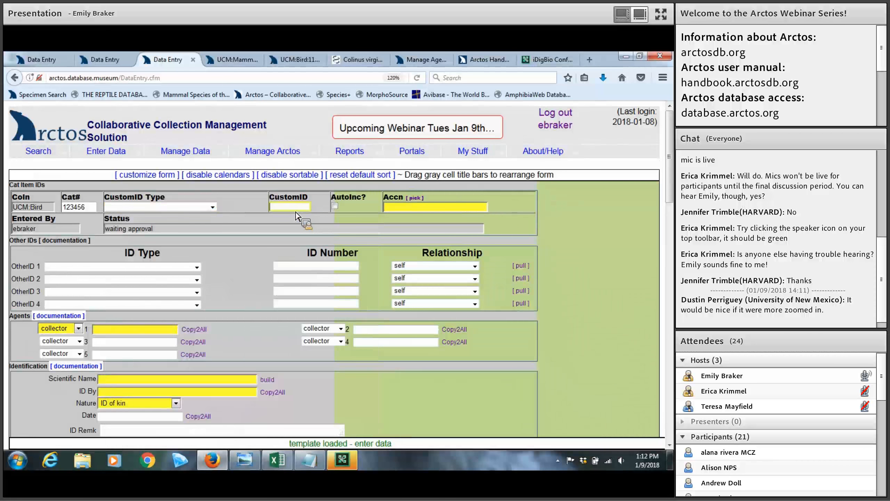
left_click(335, 207)
left_click(335, 206)
left_click(414, 210)
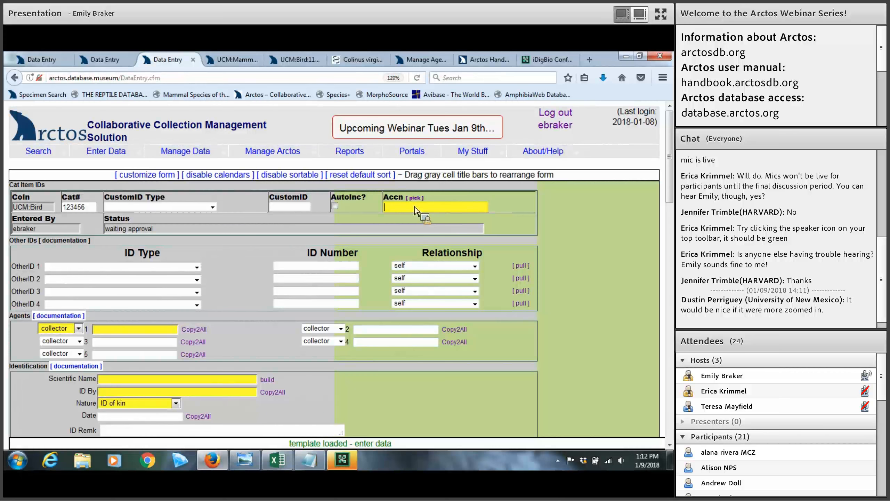
Look up accession 499 in collection UCM:Bird and assign [UCM:Bird]499 to the record
type("99")
left_click(417, 199)
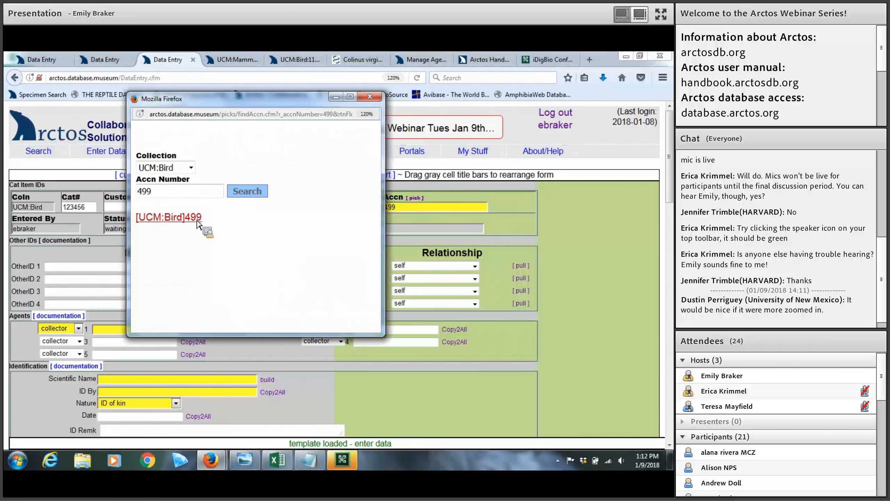
left_click(191, 167)
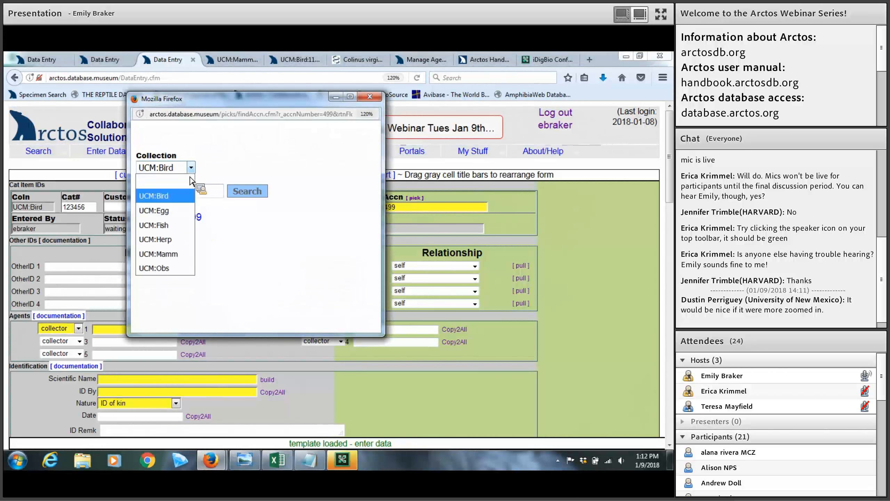
left_click(246, 239)
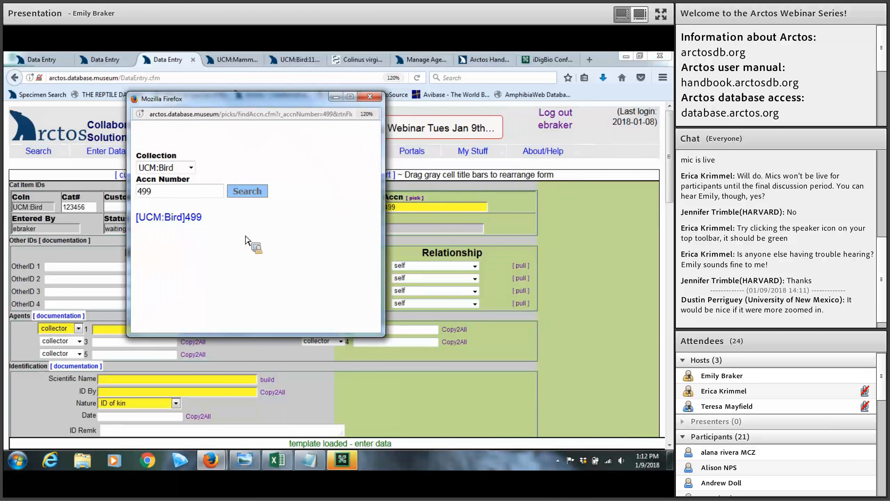
left_click(189, 218)
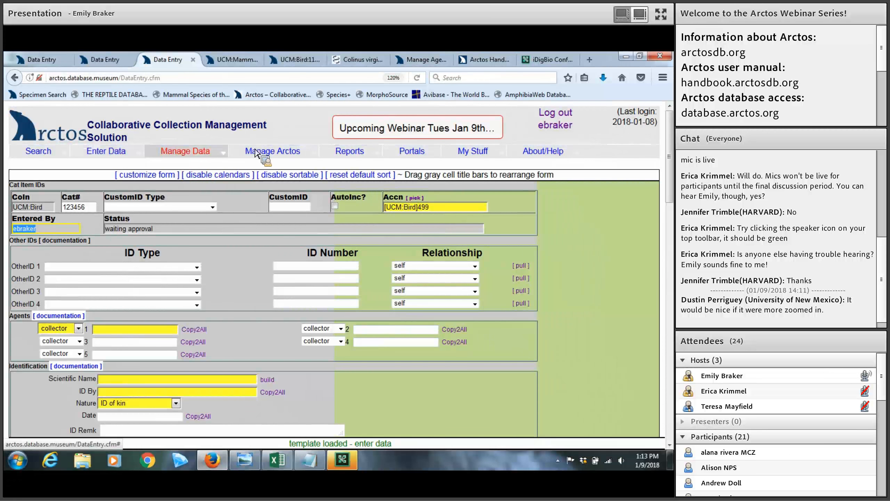
Open Manage Data > Transactions > Create Accession in a new browser tab and view it
mouse_move(206, 156)
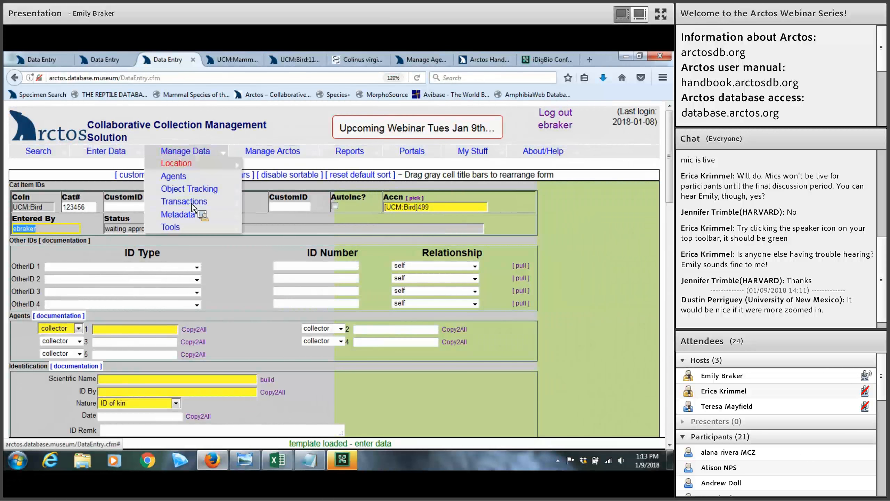
mouse_move(192, 204)
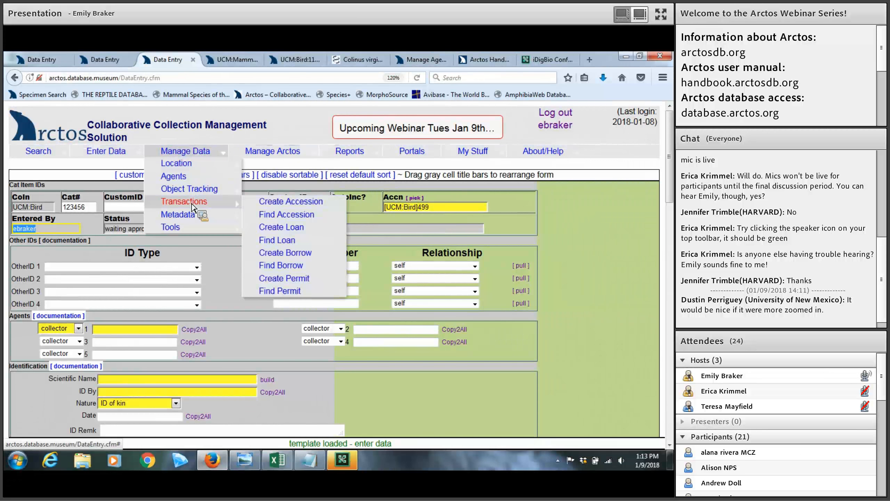
right_click(264, 205)
left_click(287, 211)
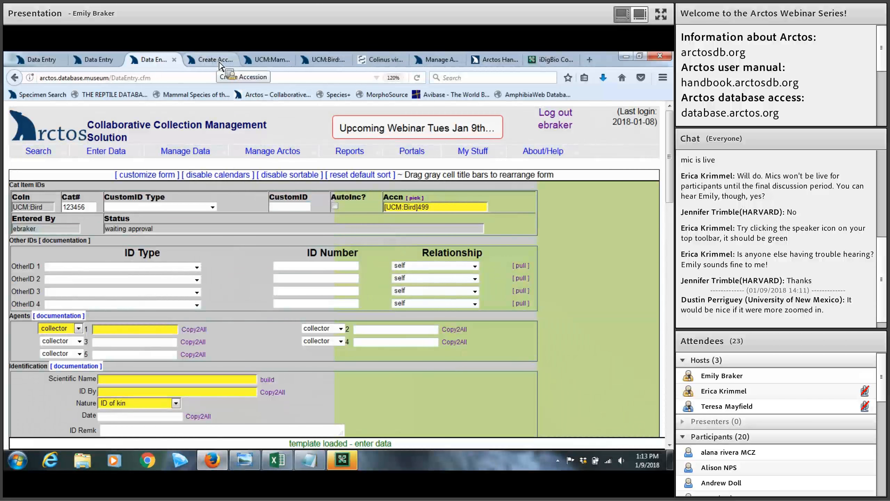
left_click(219, 60)
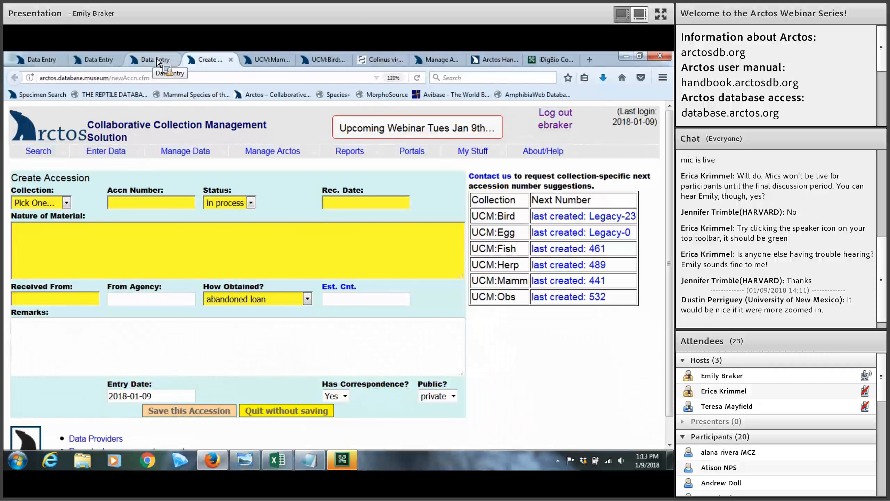
Close the Create Accession tab and check the form's accession shows [UCM:Bird]499
left_click(230, 61)
left_click(429, 208)
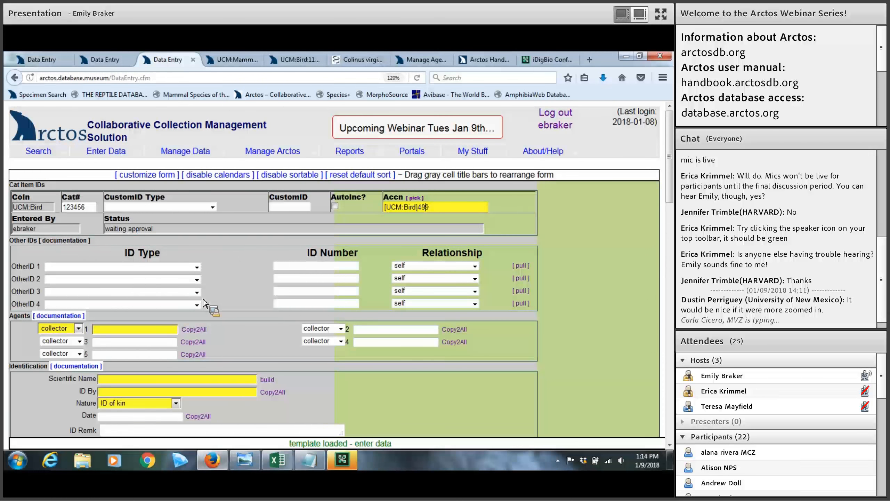
Browse the available identifier types for the first other ID
left_click(199, 268)
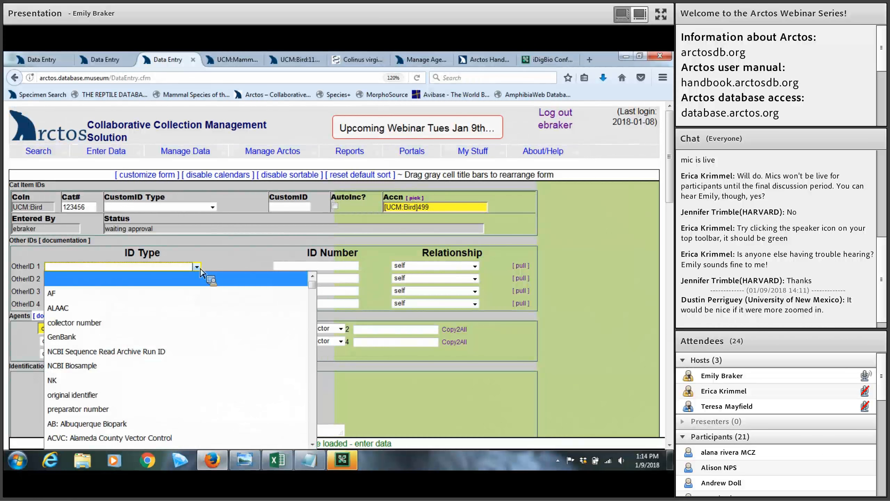
scroll(201, 272, "down", 2)
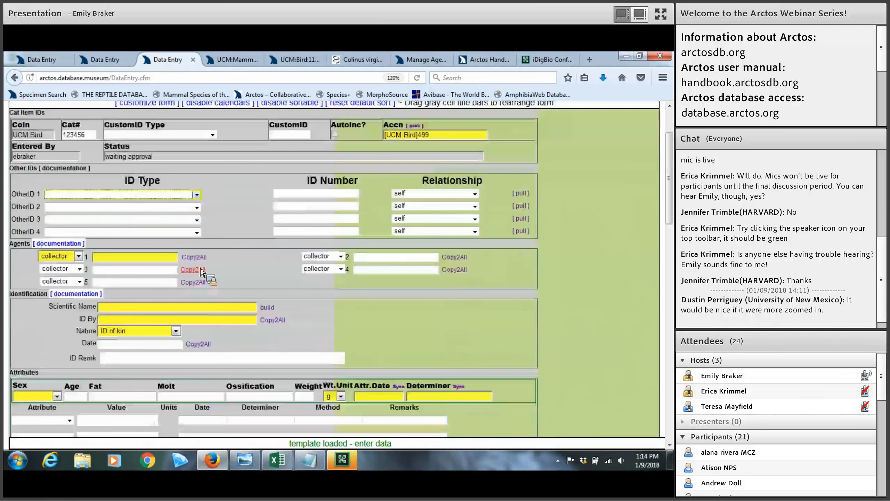
left_click(197, 197)
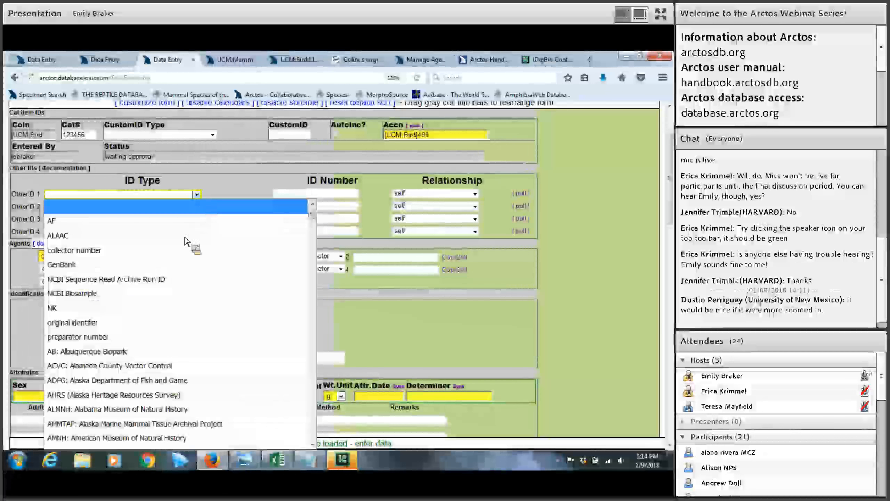
mouse_move(314, 219)
left_mouse_down()
mouse_move(309, 288)
mouse_move(311, 235)
left_mouse_up()
left_click_drag(313, 209, 311, 206)
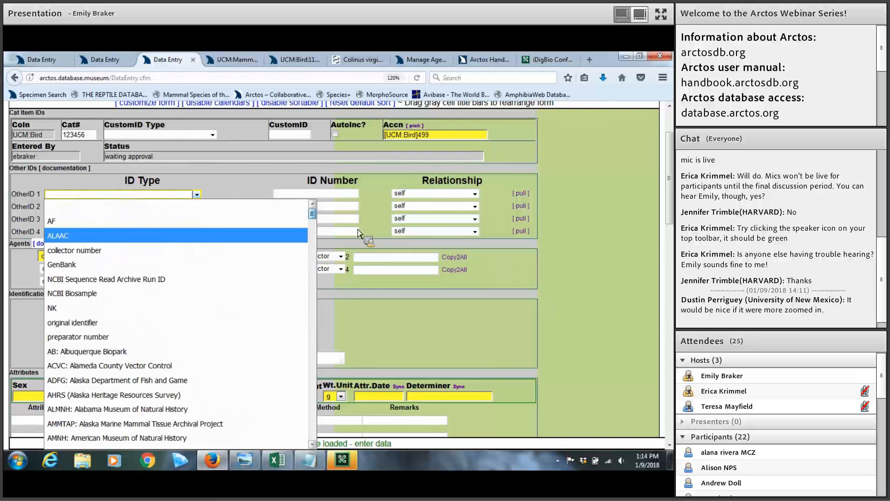
left_click(207, 195)
left_click(197, 197)
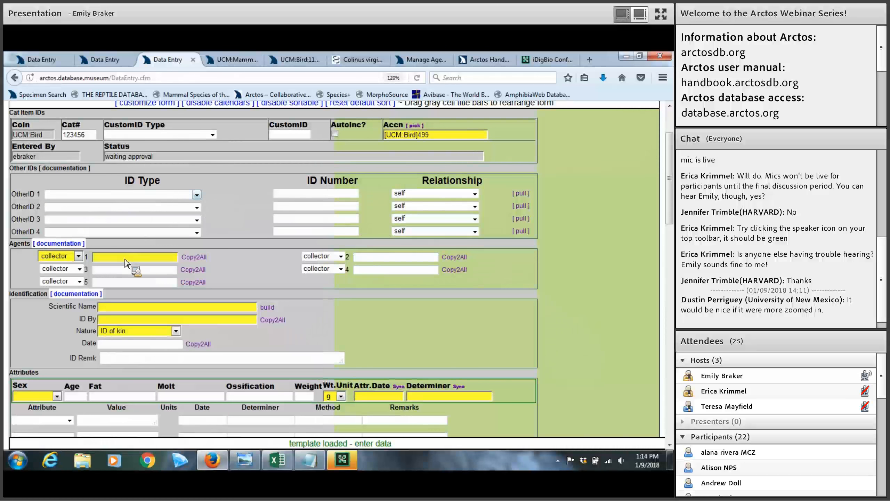
Set the first other ID to collector number 123 and show its relationship options
key("Return")
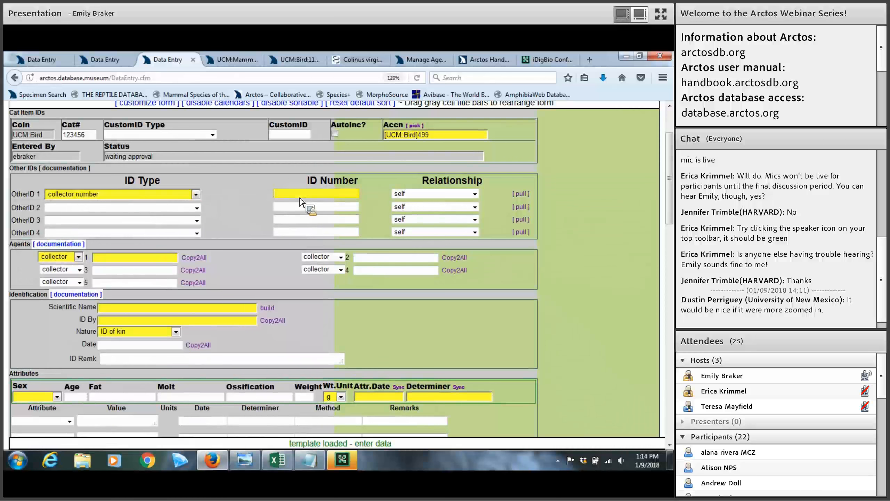
type("123")
key("Tab")
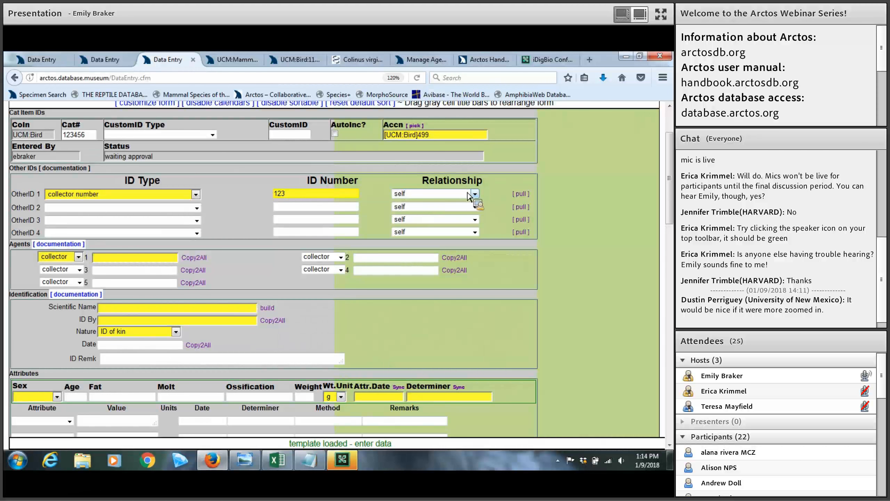
left_click(469, 196)
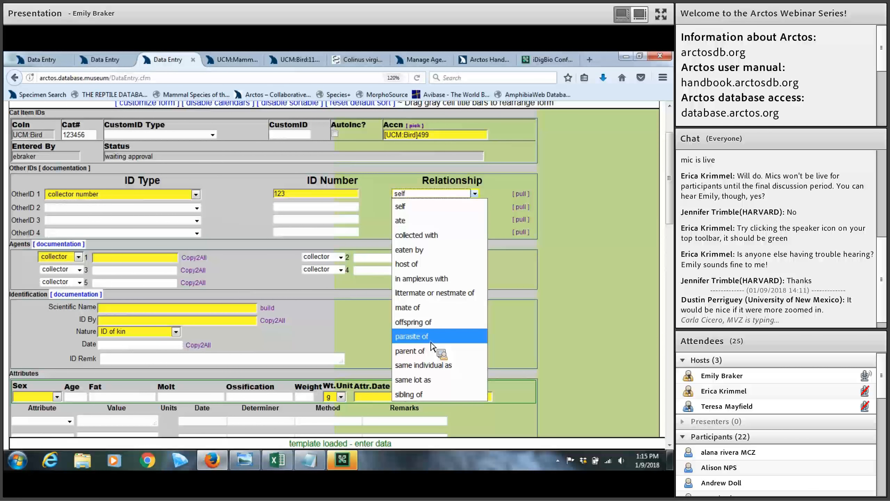
left_click(247, 63)
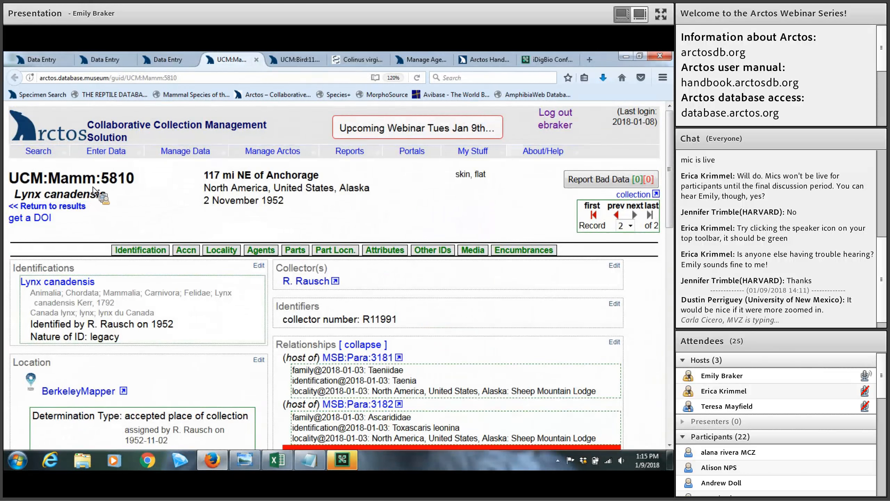
scroll(144, 202, "down", 2)
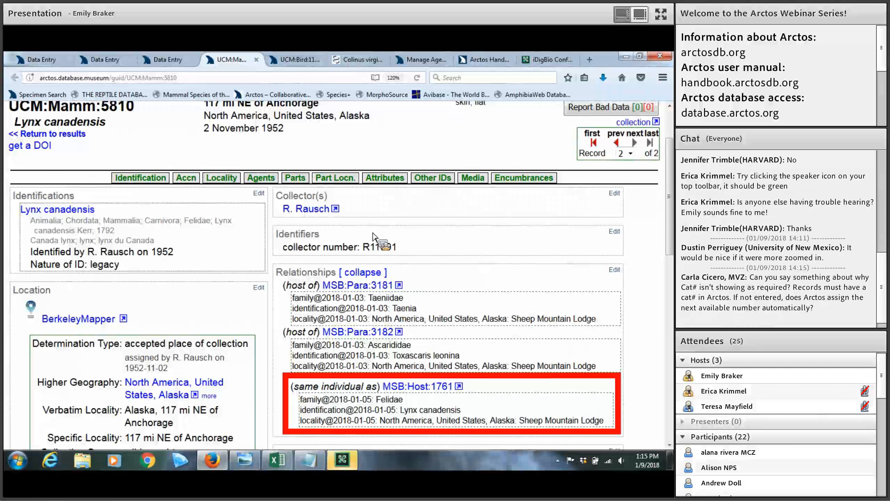
left_click(172, 60)
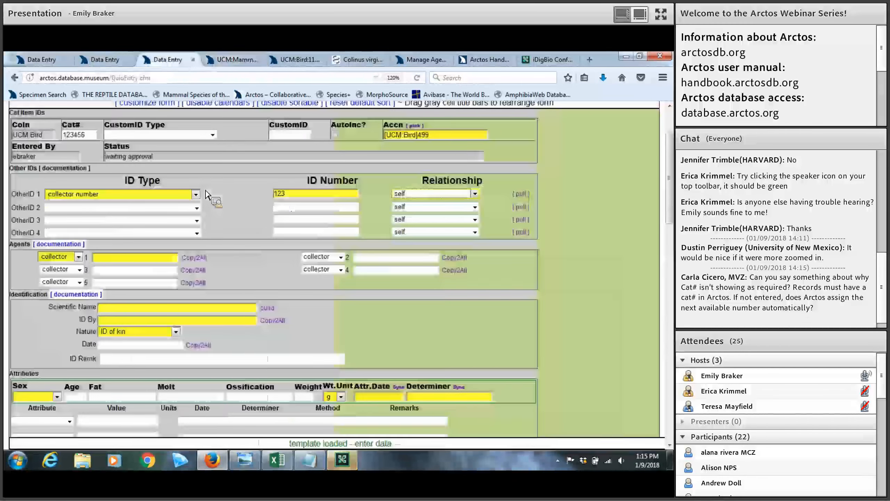
Review the identifier types, then open example record UCM:Bird:1148 with its GenBank identifiers
left_click(196, 195)
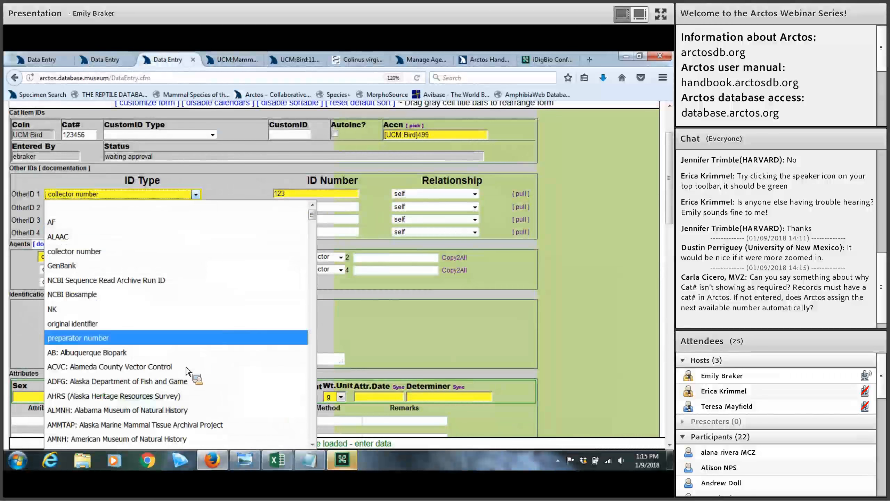
scroll(188, 365, "down", 1)
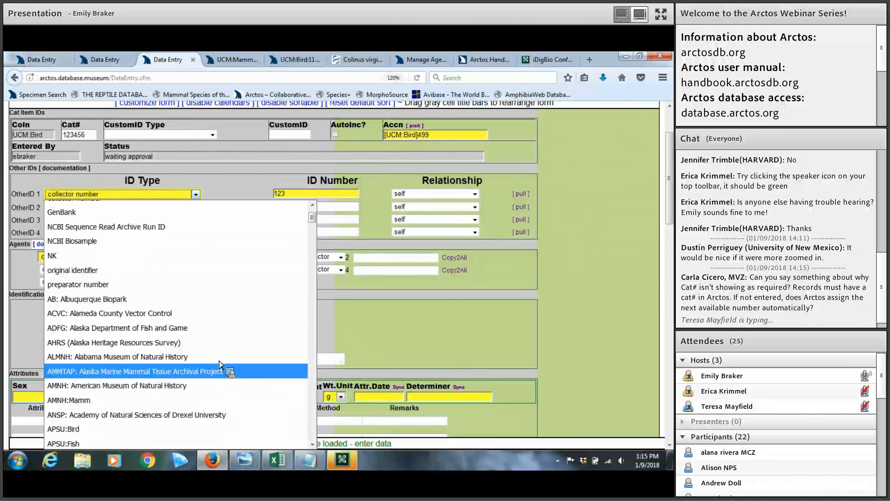
left_click(269, 53)
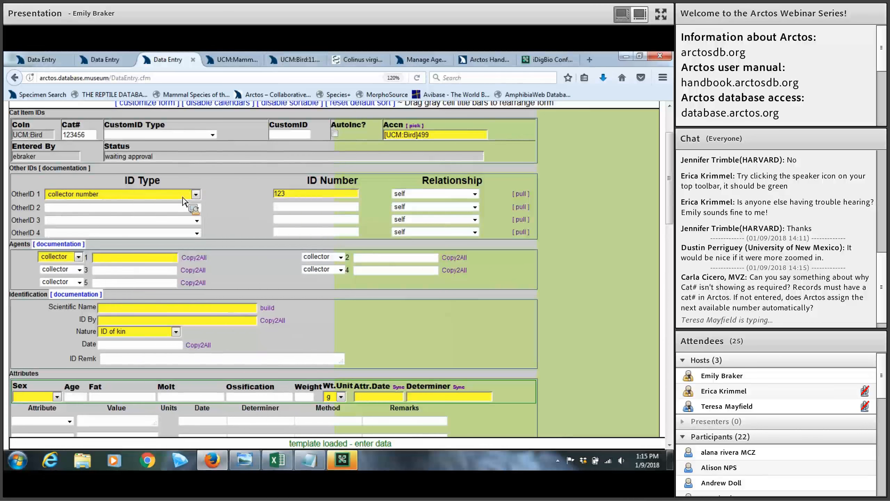
left_click(195, 194)
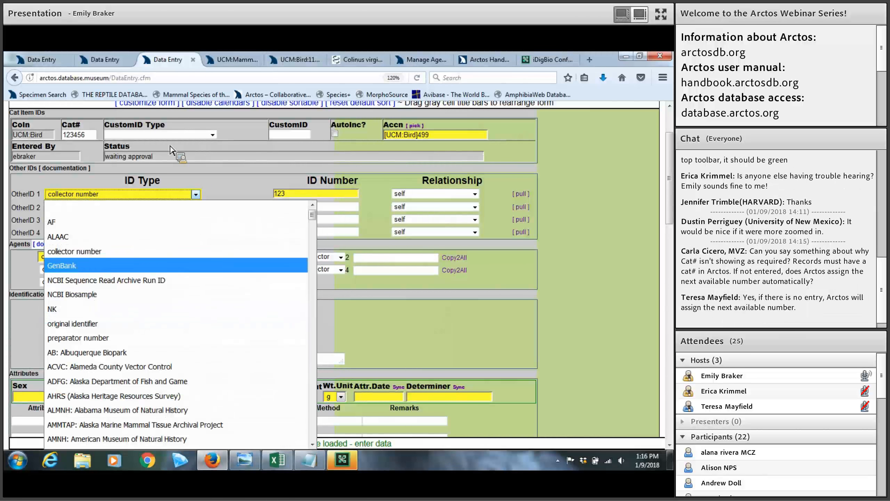
left_click(297, 61)
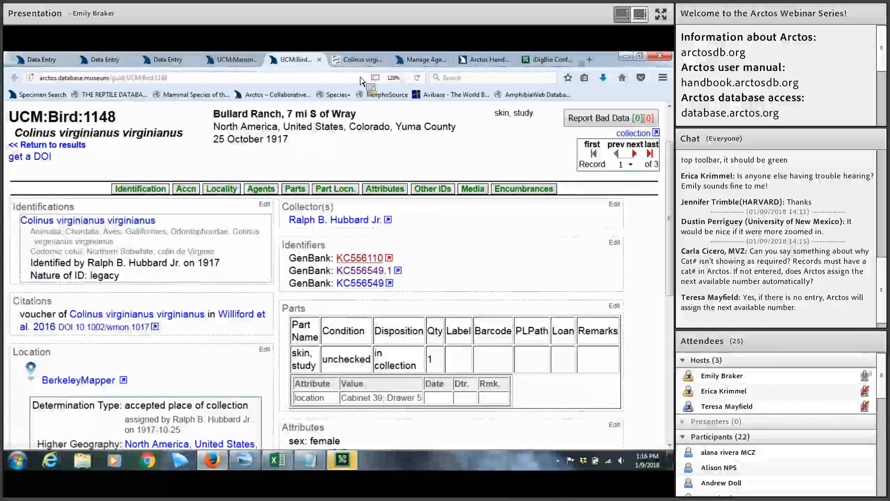
View the linked GenBank KC556110 sequence page, then return to the data entry forms
left_click(361, 60)
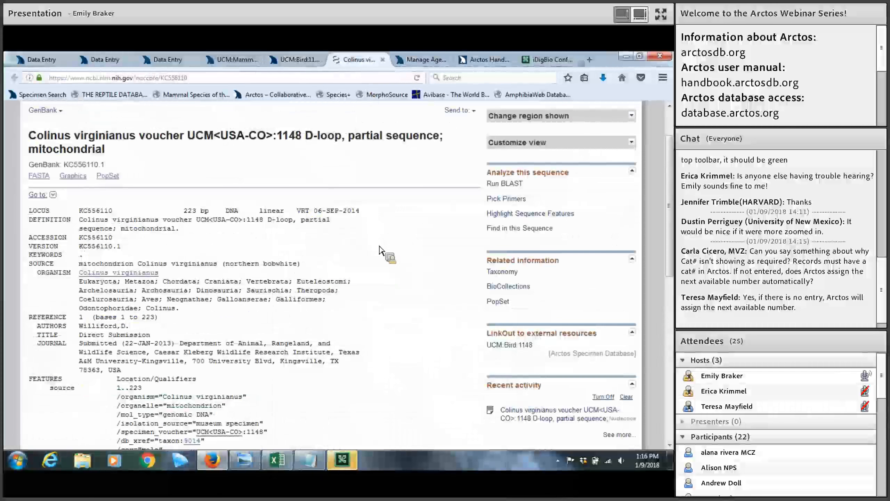
scroll(380, 250, "down", 5)
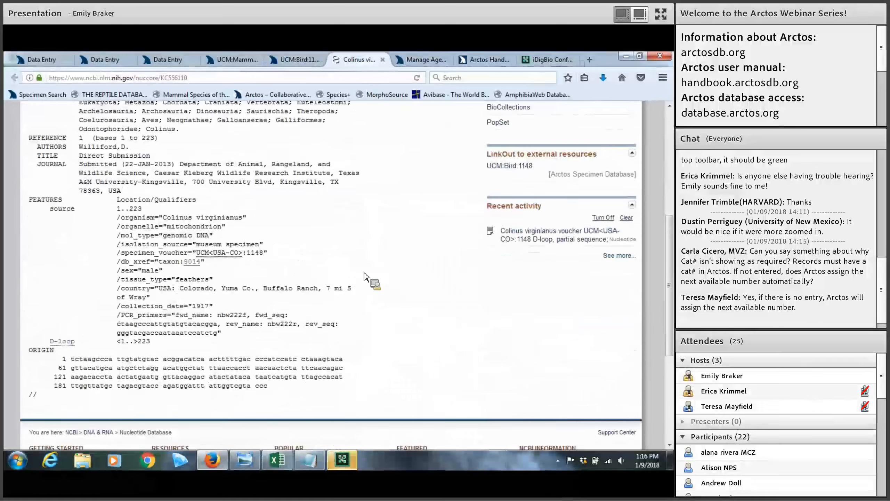
left_click(117, 60)
Return to the form holding collector number 123 and show collector 1's role options
scroll(252, 211, "down", 5)
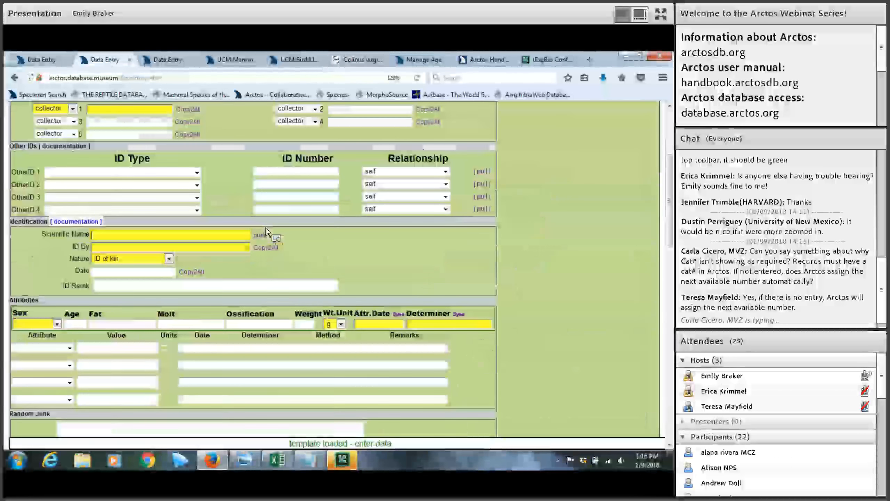
scroll(239, 195, "up", 5)
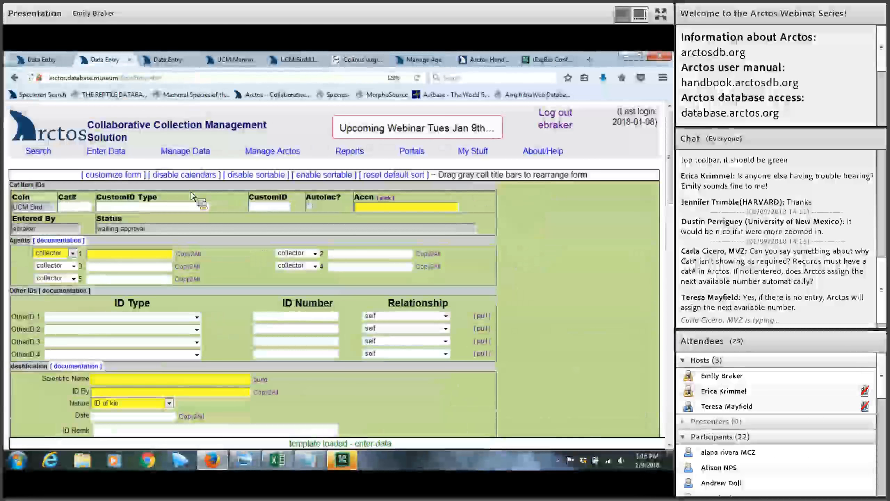
left_click(168, 59)
scroll(188, 213, "down", 5)
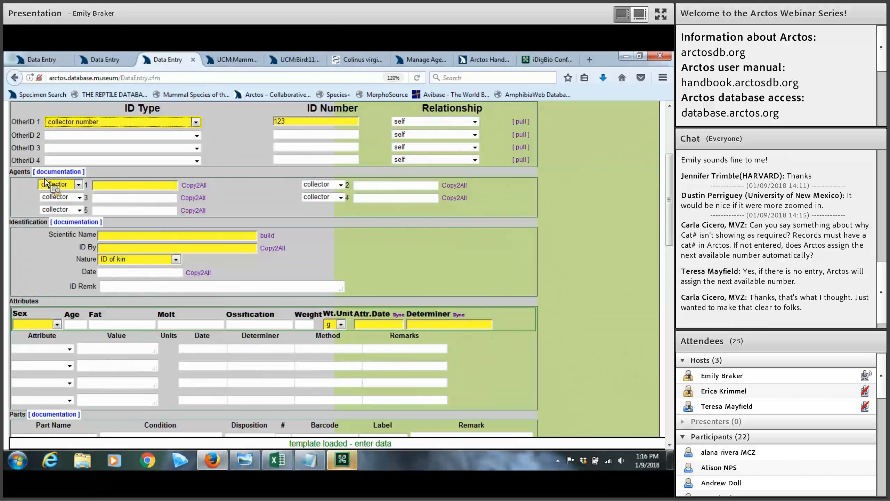
left_click(82, 189)
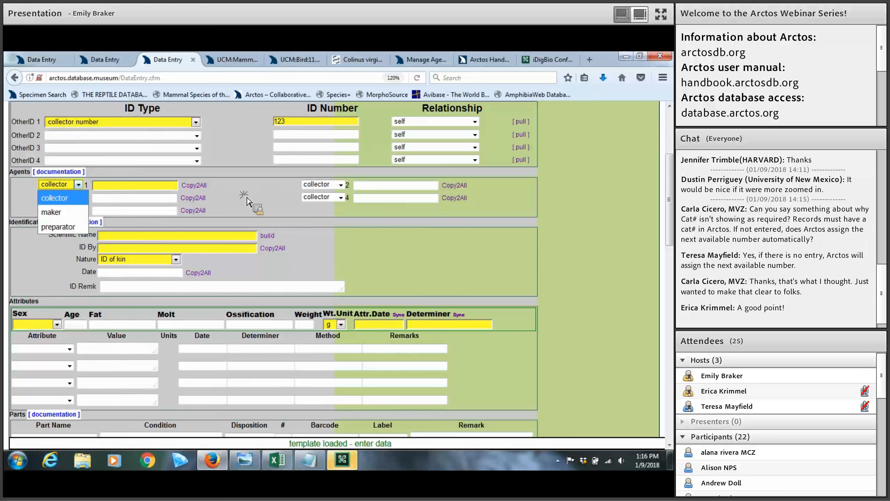
Enter the first collector's surname in Agent 1 and pick the matching person from the lookup
left_click(225, 219)
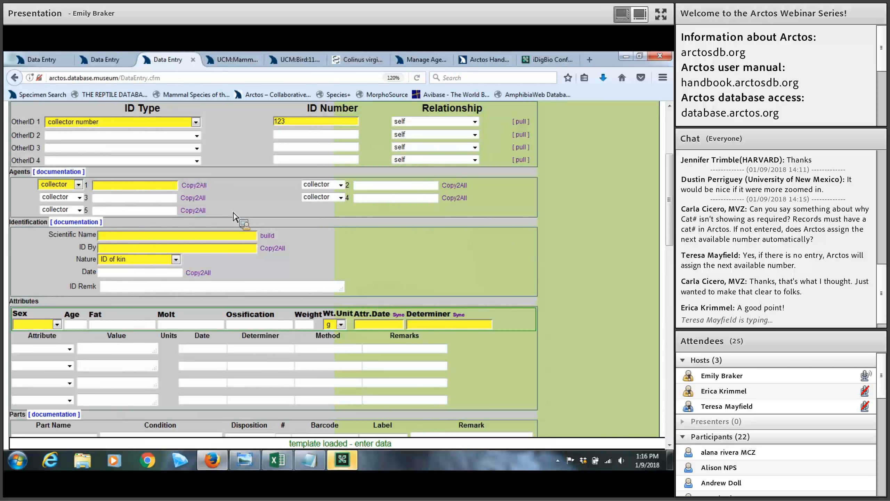
left_click(112, 190)
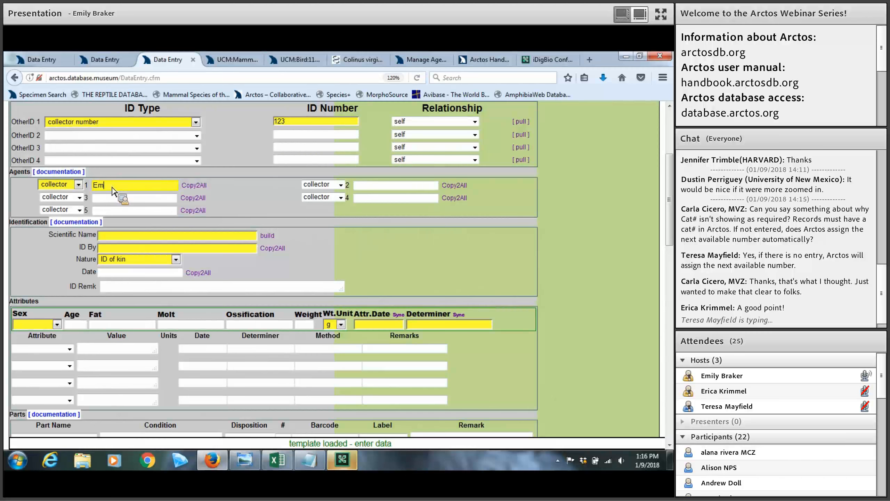
key("Tab")
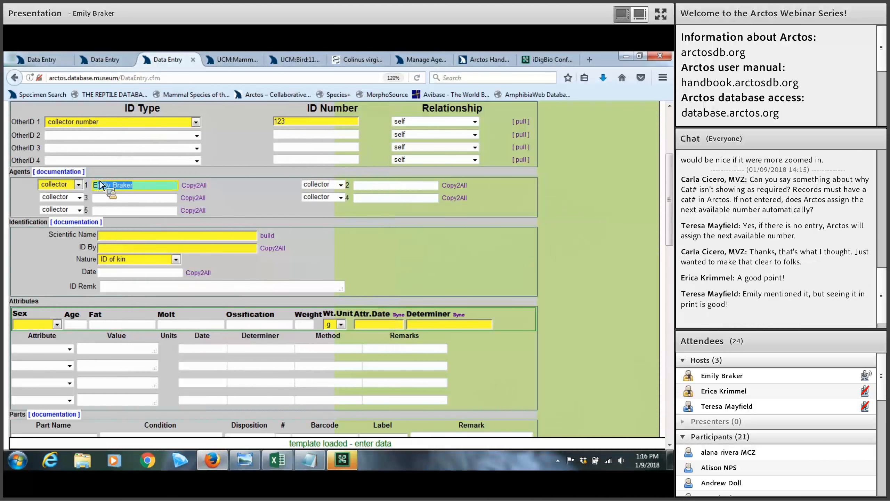
key("BackSpace")
type("Bickel")
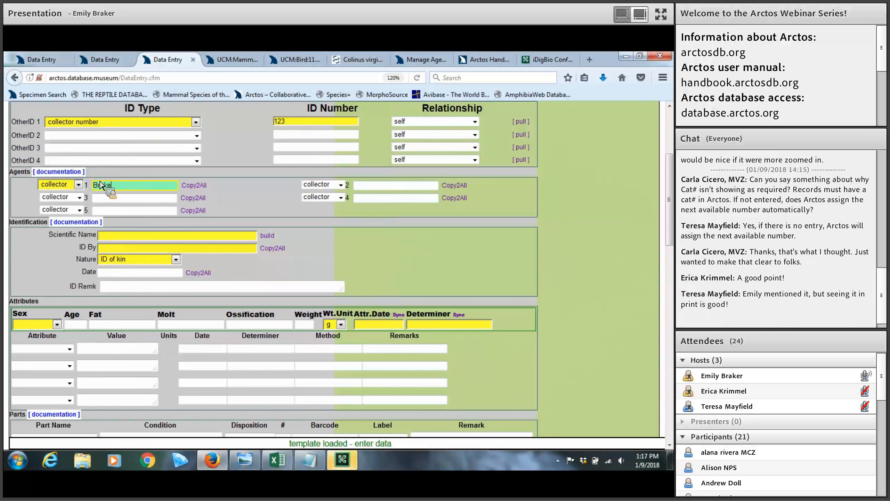
key("Tab")
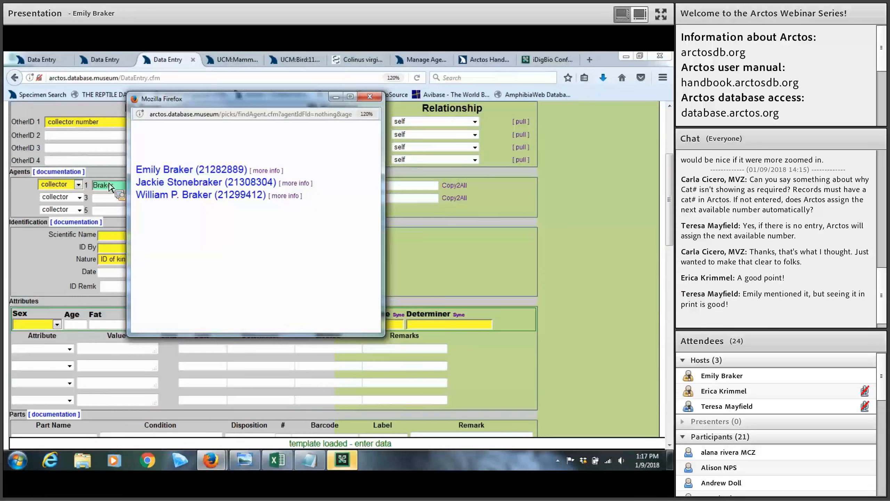
left_click(177, 172)
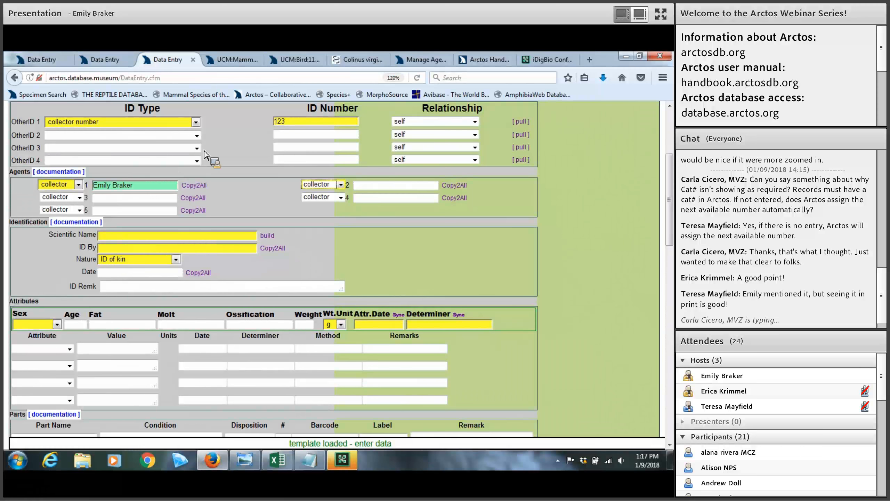
left_click(414, 64)
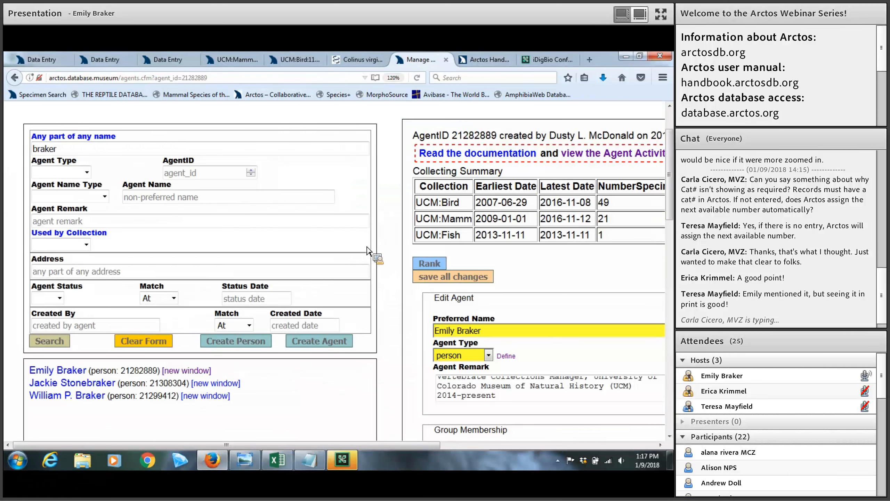
key("ctrl+minus")
key("ctrl+minus")
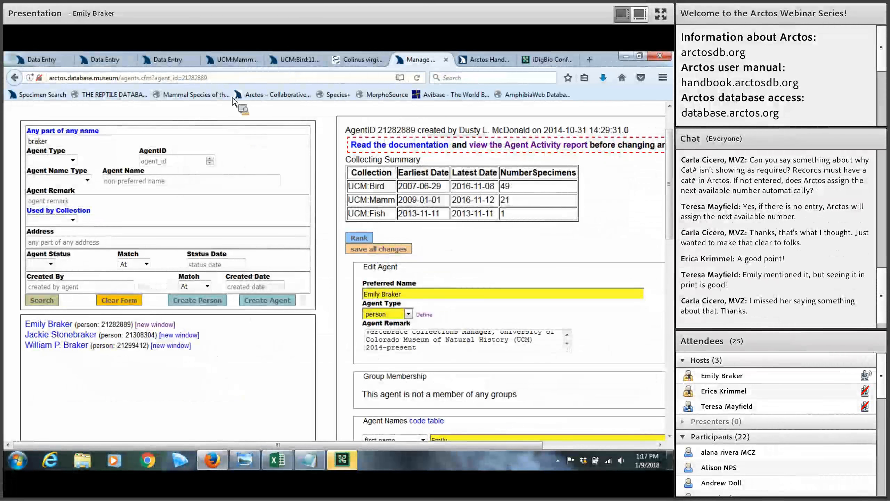
scroll(214, 121, "up", 3)
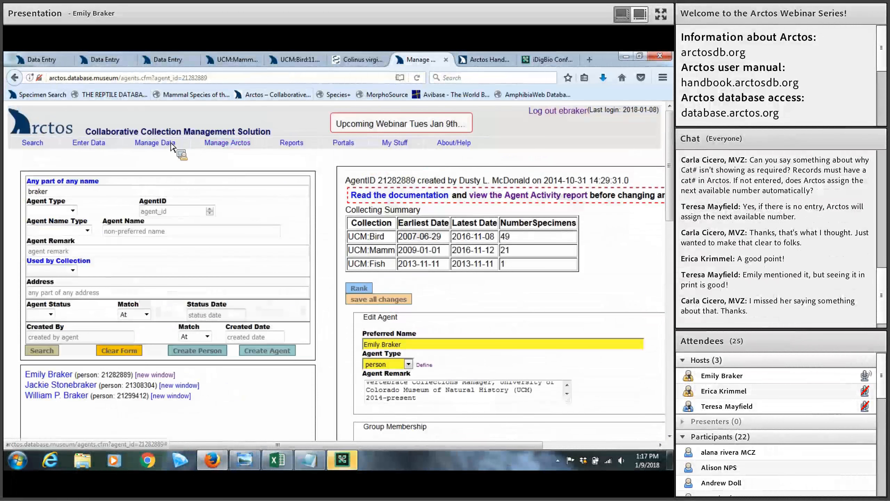
mouse_move(171, 142)
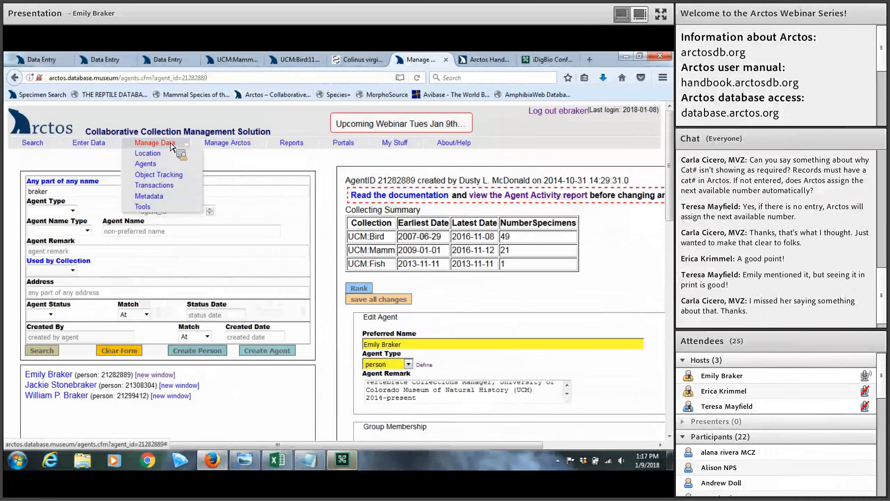
right_click(161, 164)
left_click(227, 154)
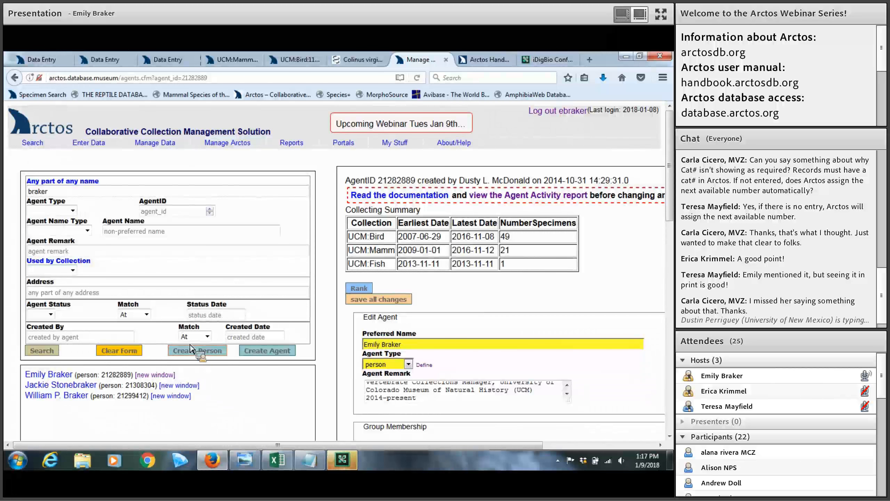
left_click_drag(66, 192, 11, 196)
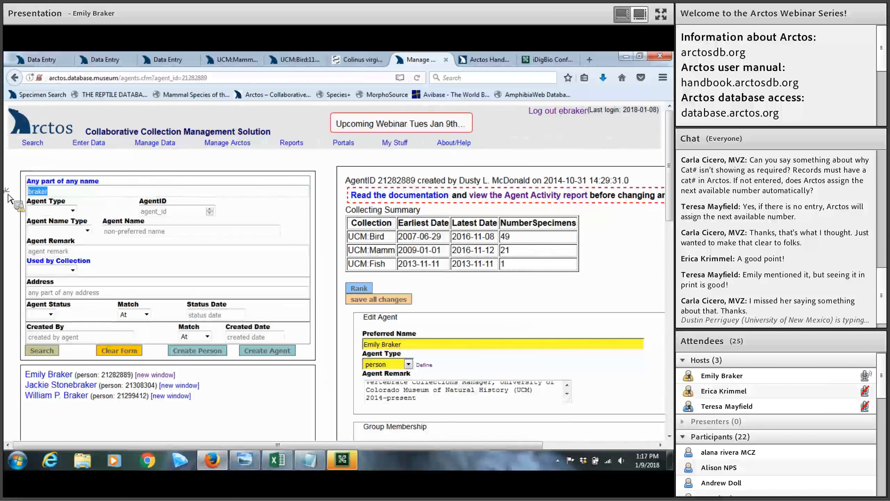
double_click(43, 192)
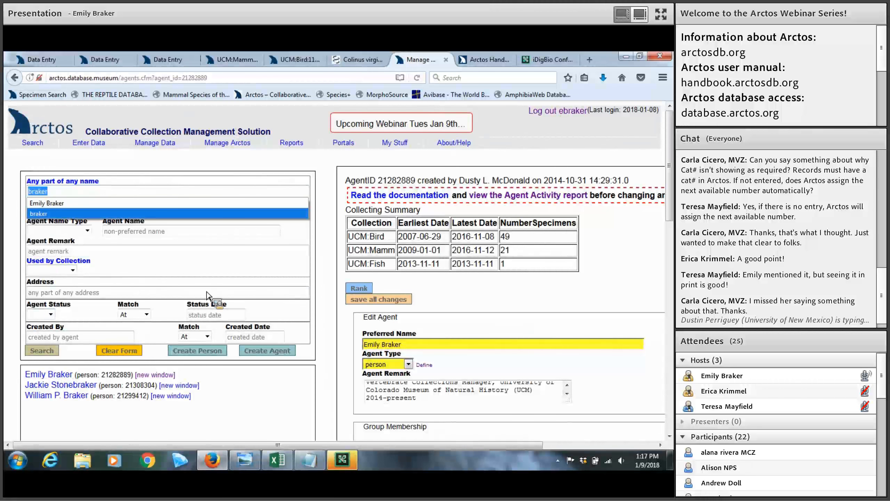
scroll(209, 295, "down", 3)
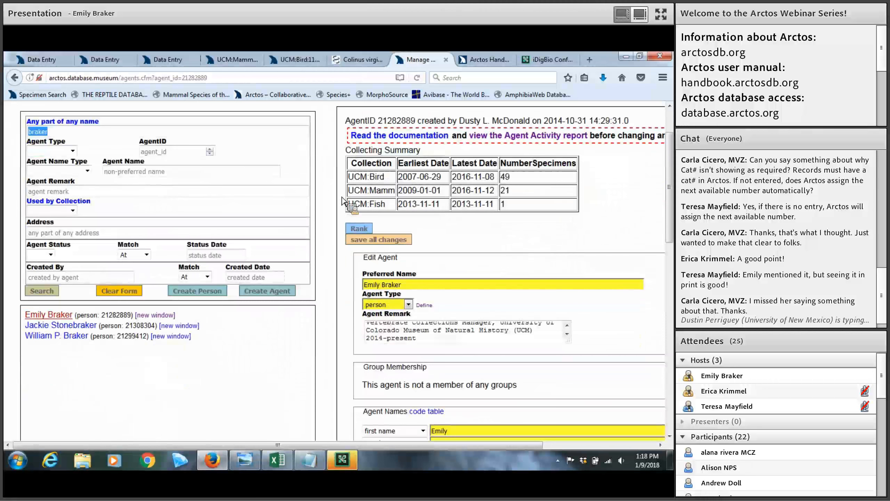
scroll(419, 173, "down", 1)
scroll(419, 173, "down", 2)
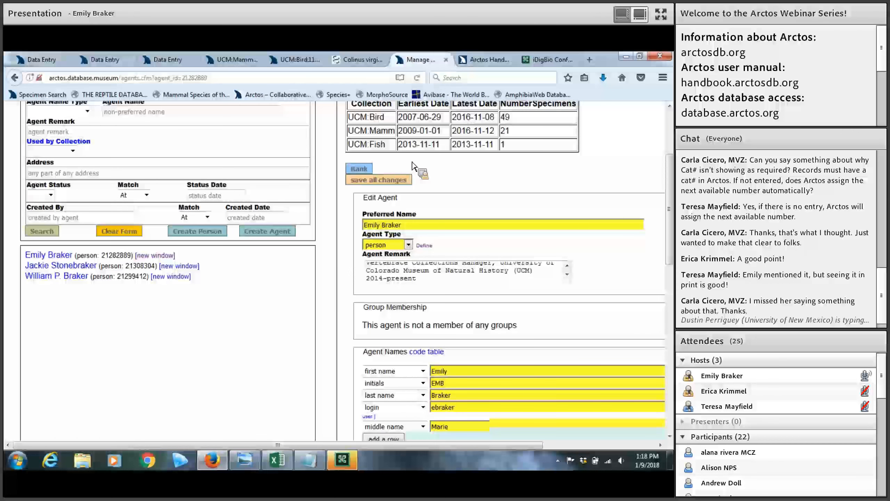
scroll(410, 158, "down", 6)
scroll(421, 200, "down", 3)
scroll(456, 246, "down", 3)
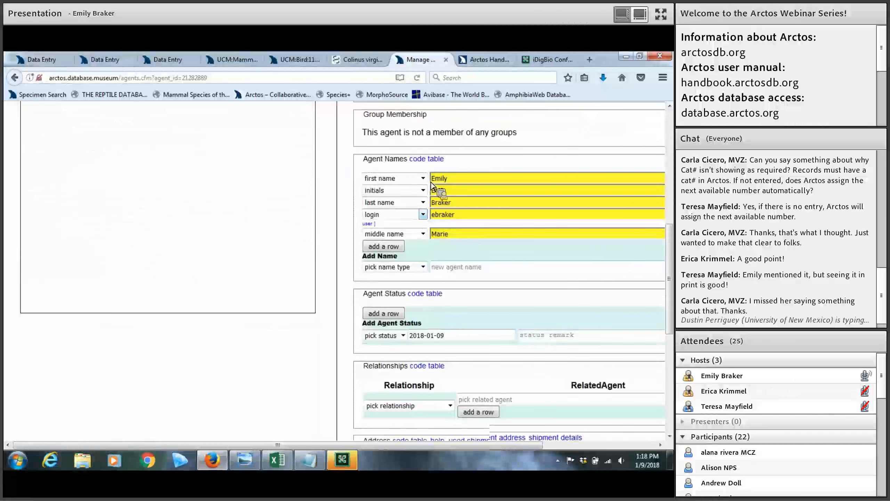
left_click(438, 362)
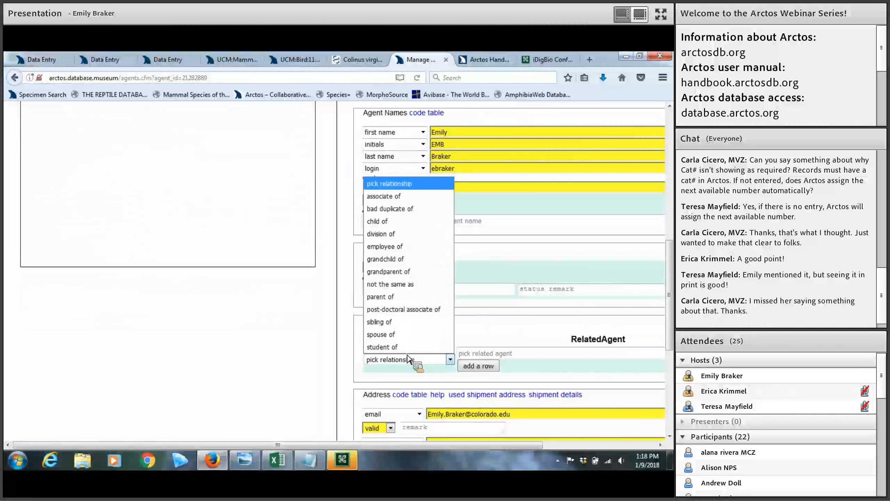
scroll(417, 336, "down", 9)
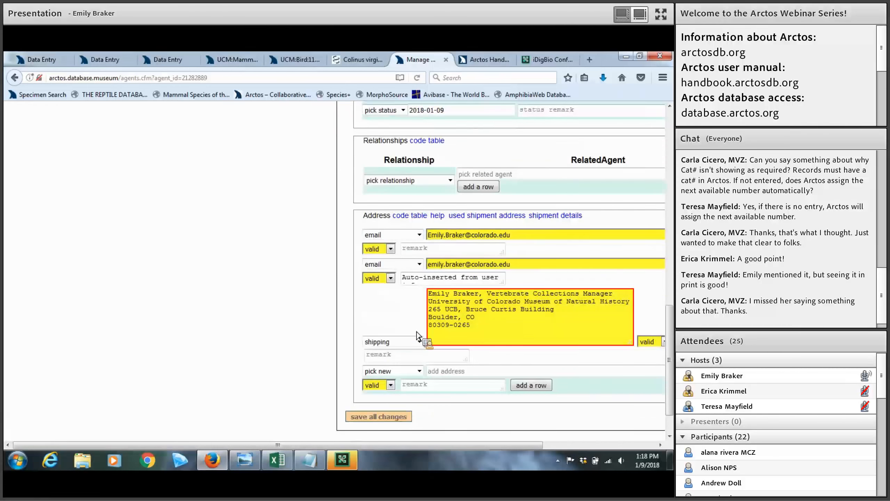
scroll(417, 336, "up", 15)
scroll(419, 335, "up", 6)
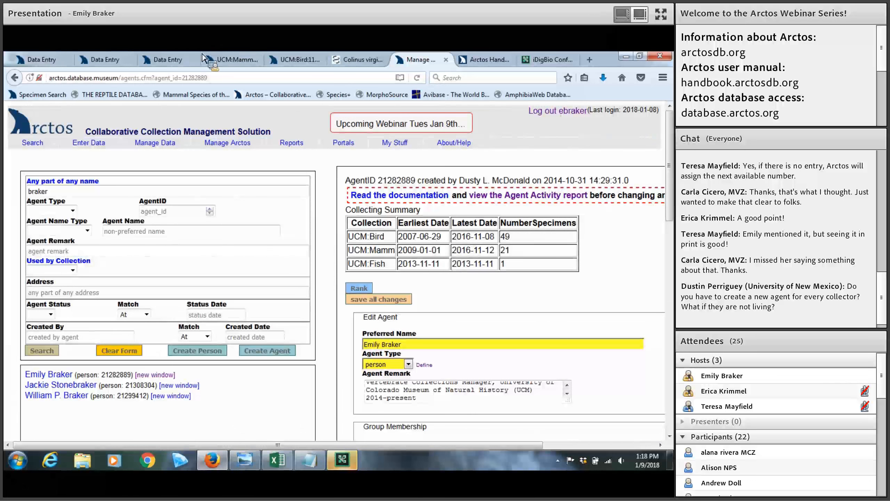
Back on the data entry form, copy collector 1's name to all agent fields with Copy2All
left_click(172, 61)
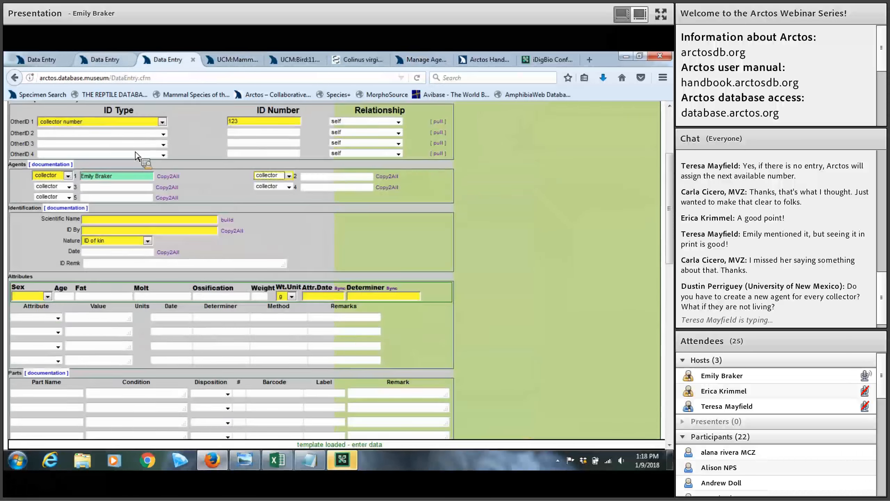
left_click_drag(135, 176, 80, 172)
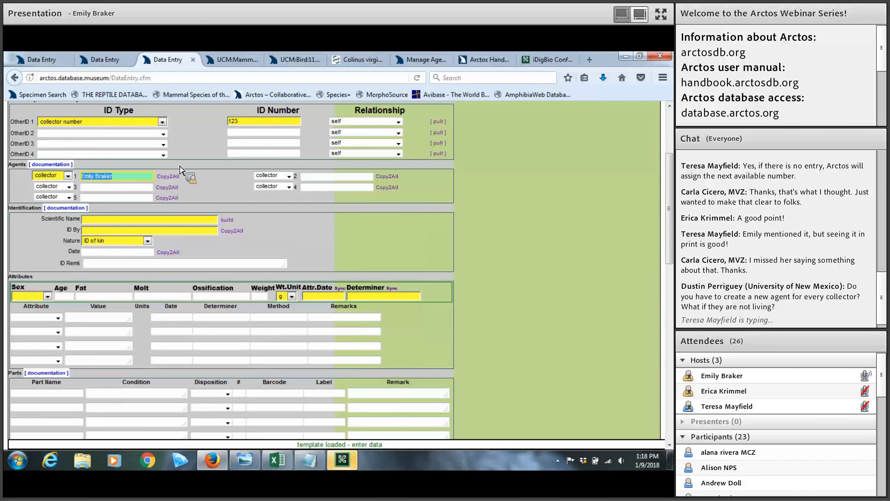
left_click(169, 176)
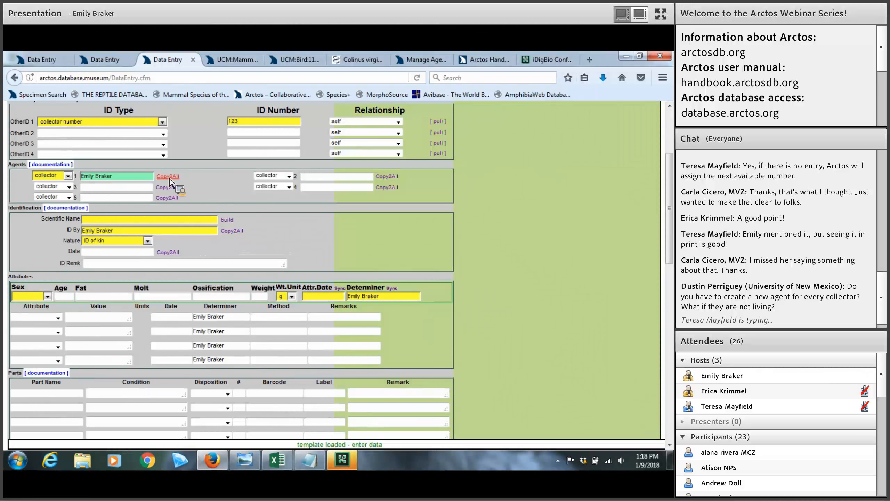
scroll(154, 147, "down", 3)
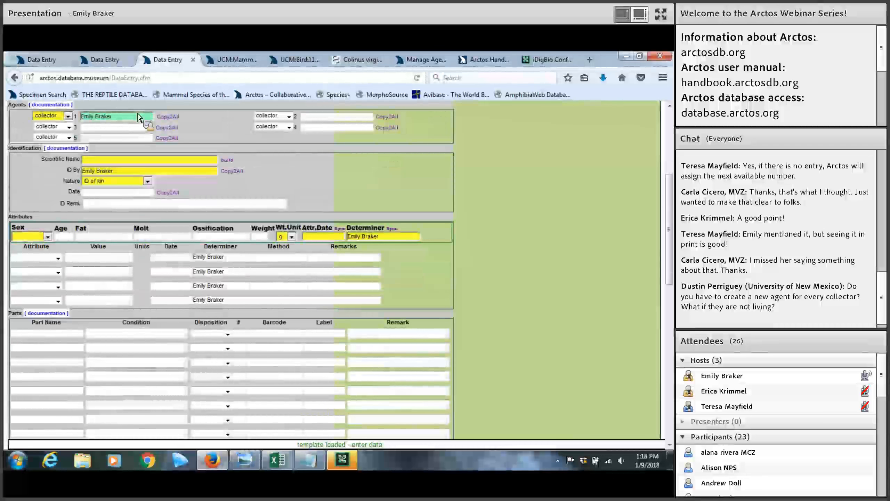
Look up 'Contopus' in Scientific Name and pick Contopus cooperi from the taxa list
left_click(100, 161)
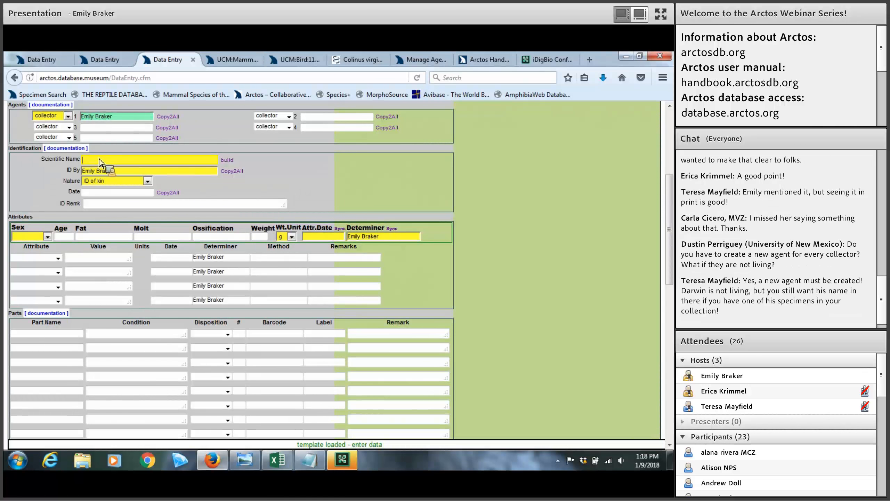
type("C")
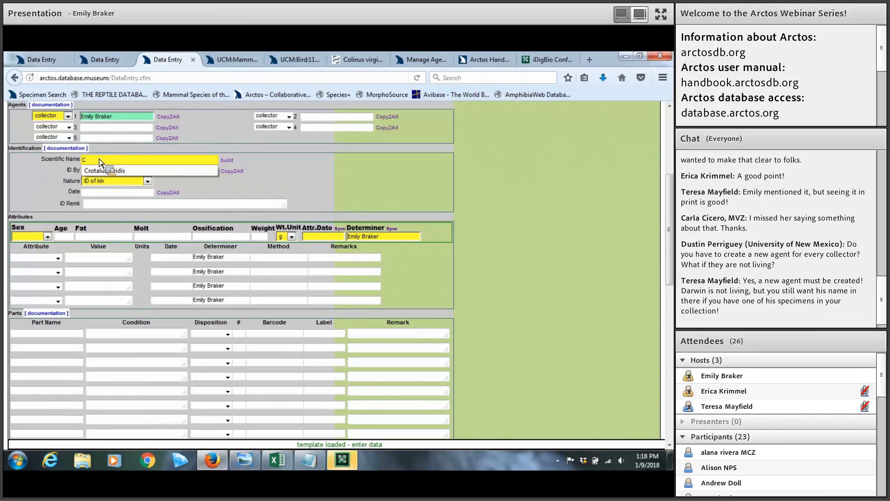
type("ontop")
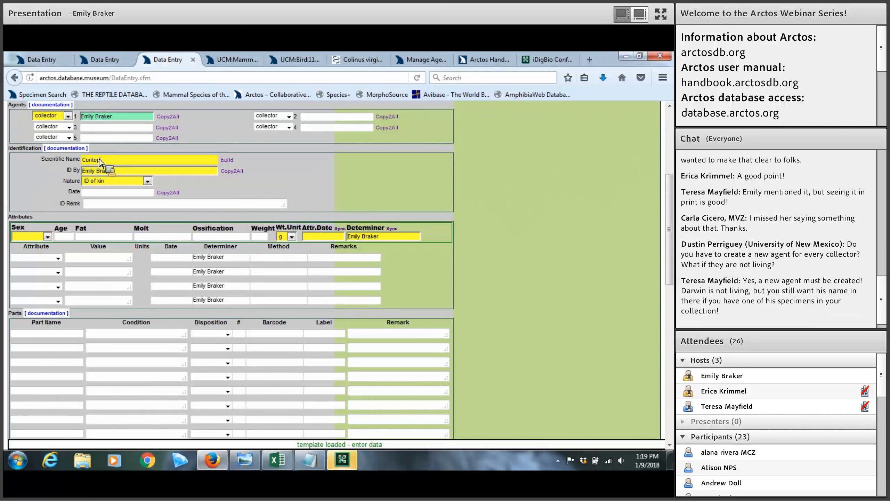
type("us")
key("Tab")
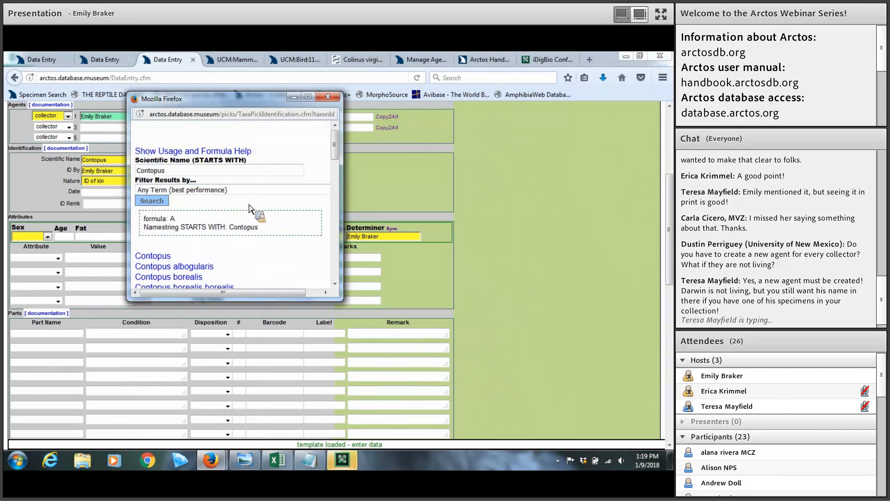
scroll(250, 209, "down", 3)
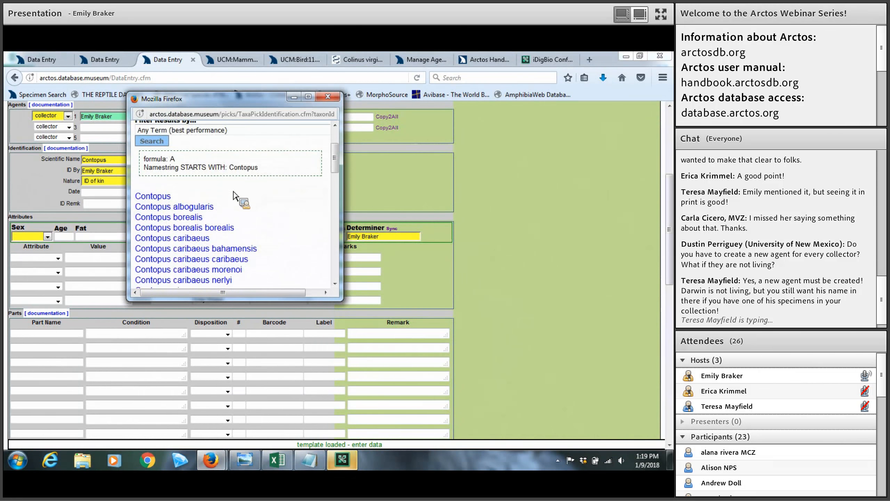
scroll(263, 206, "down", 10)
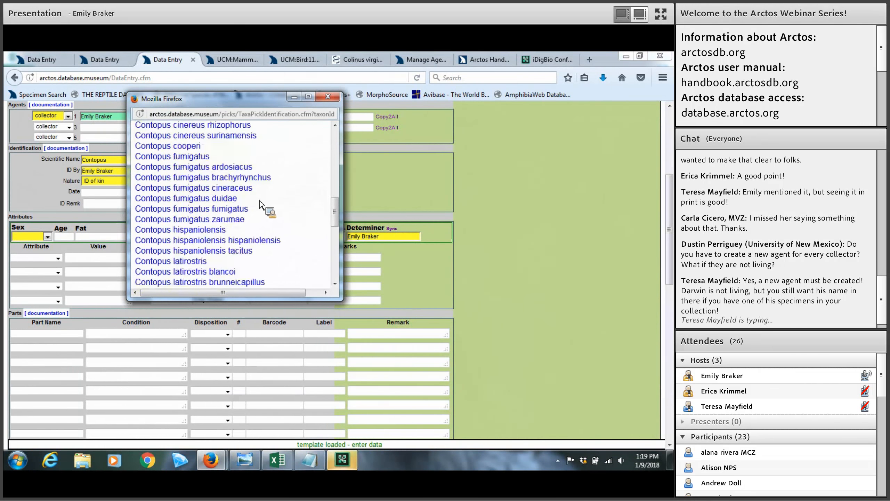
left_click(194, 146)
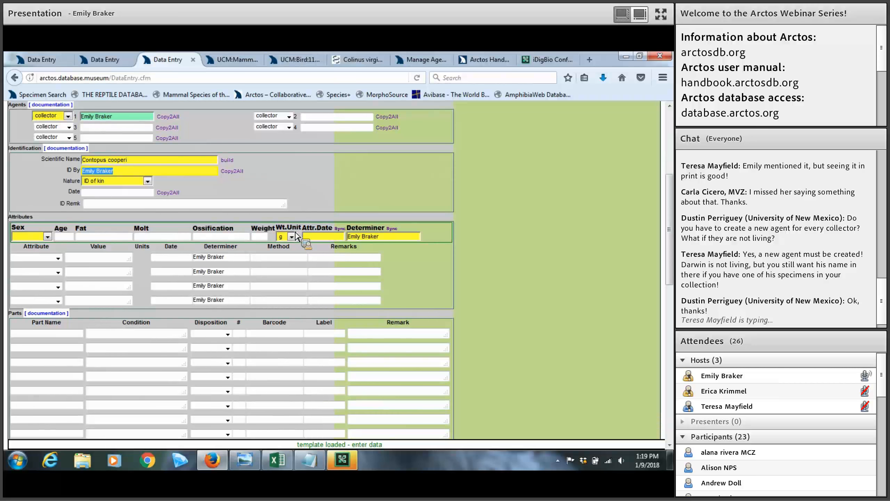
scroll(287, 231, "up", 3)
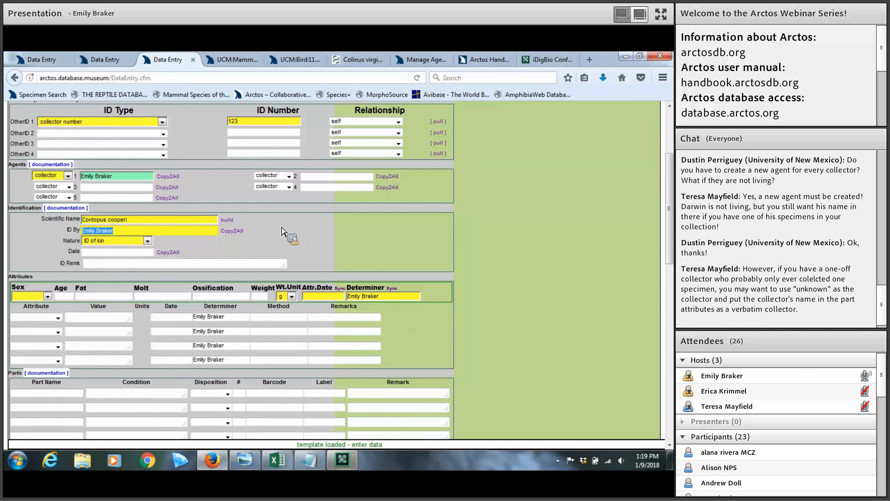
scroll(283, 232, "up", 5)
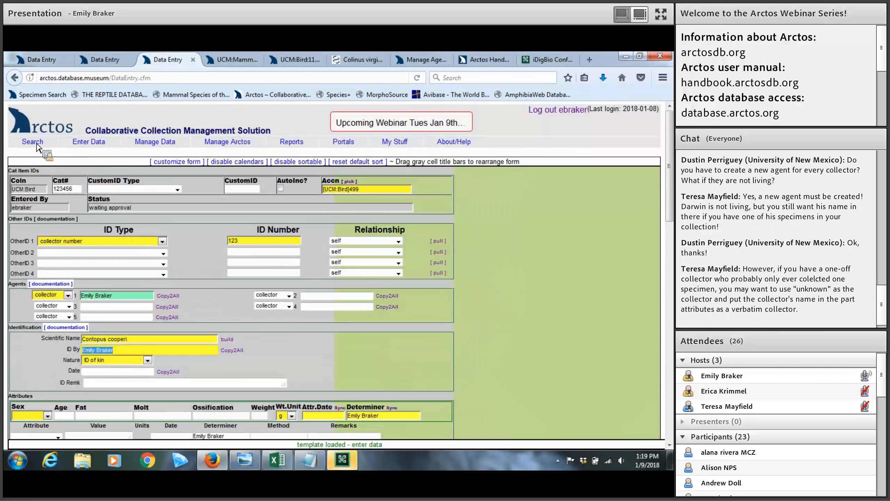
mouse_move(37, 144)
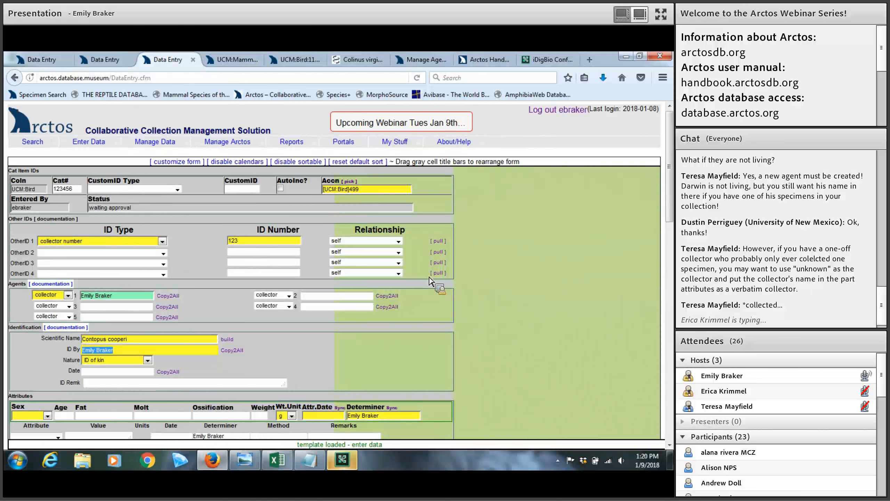
left_click(145, 341)
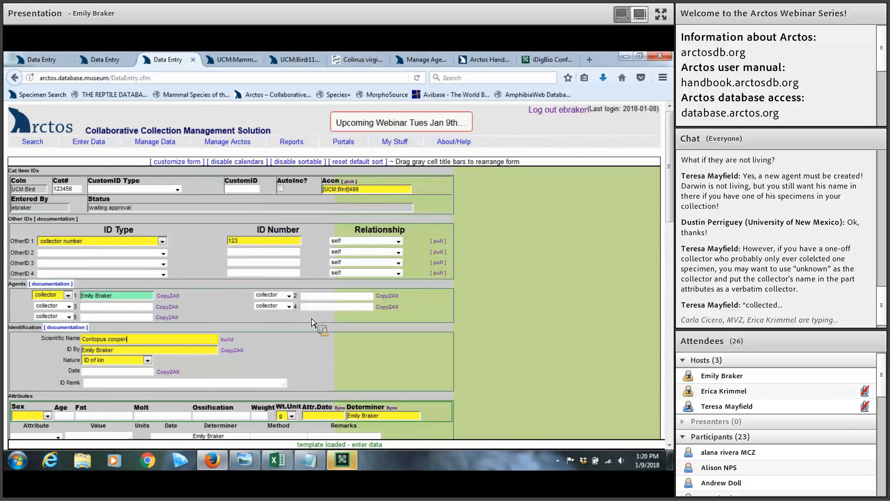
scroll(311, 322, "down", 3)
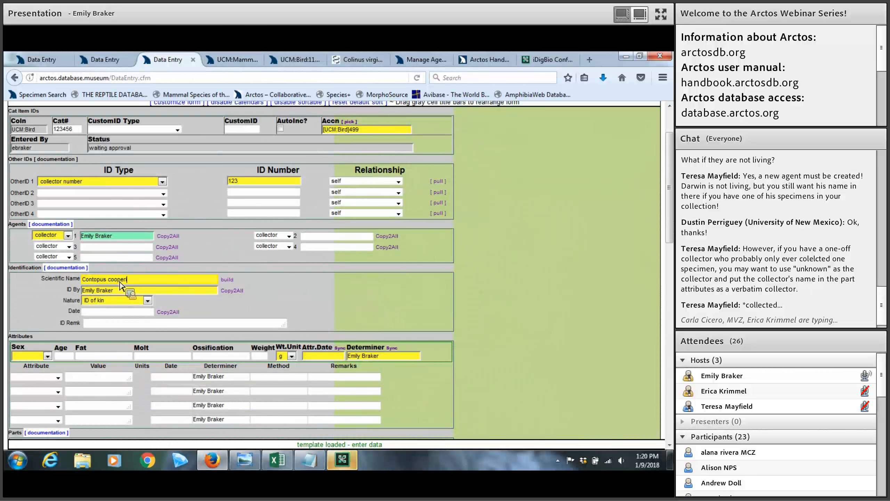
key("ctrl+plus")
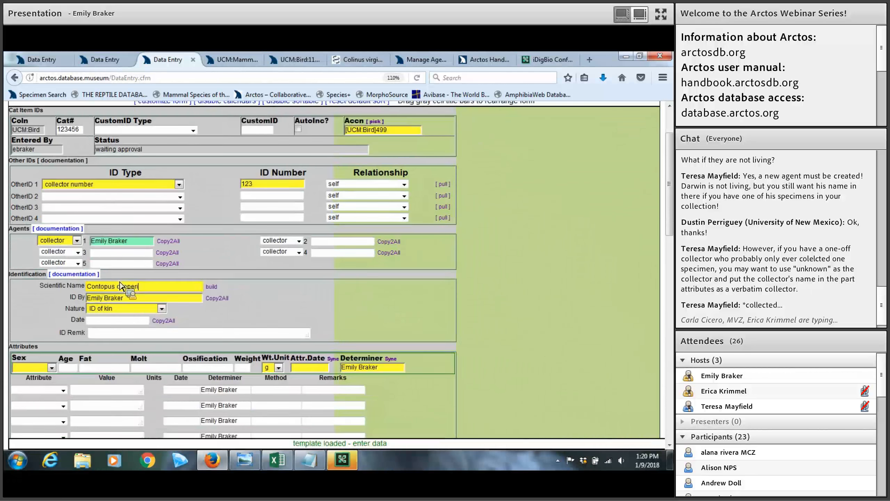
key("ctrl+plus")
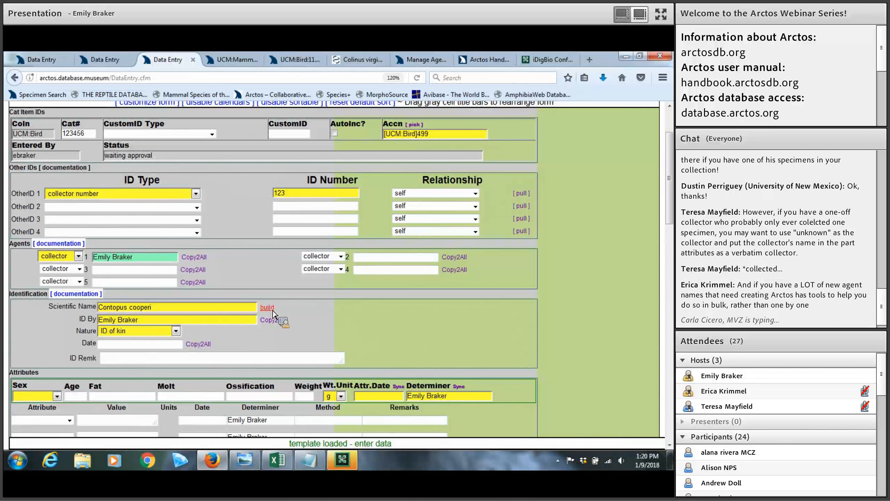
scroll(273, 313, "down", 5)
scroll(274, 313, "up", 6)
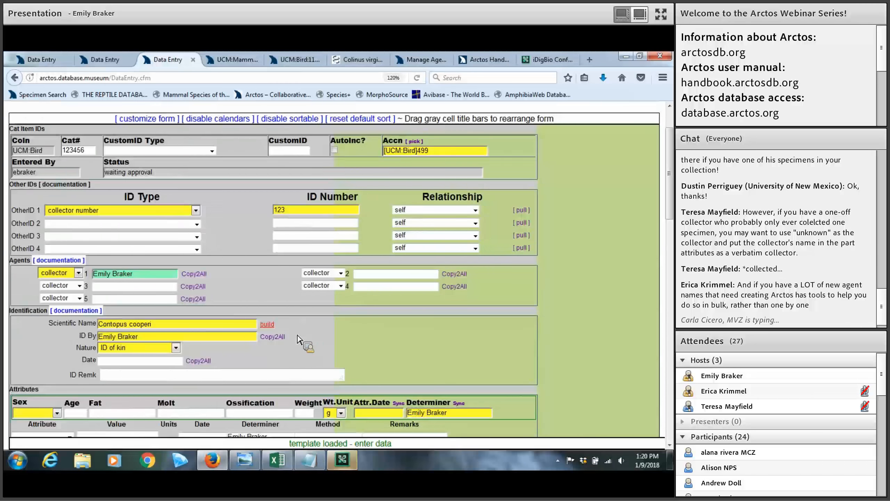
left_click(267, 324)
scroll(271, 323, "up", 3)
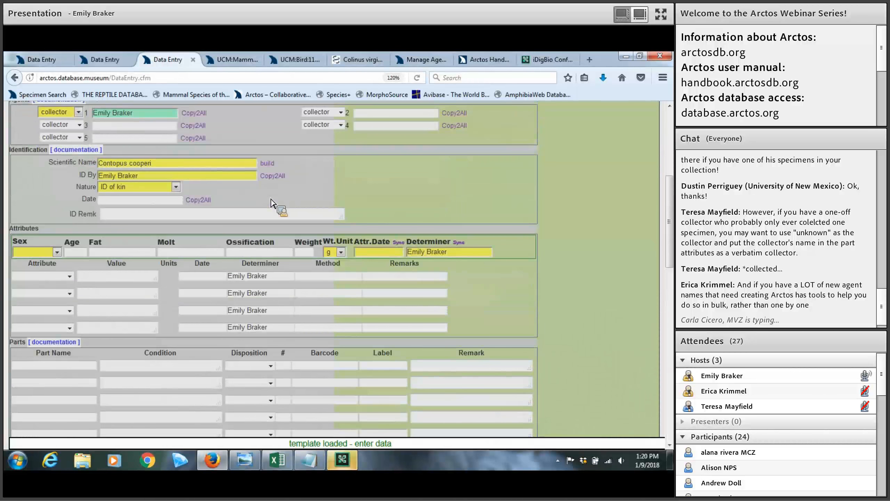
key("ctrl+minus")
key("ctrl+minus")
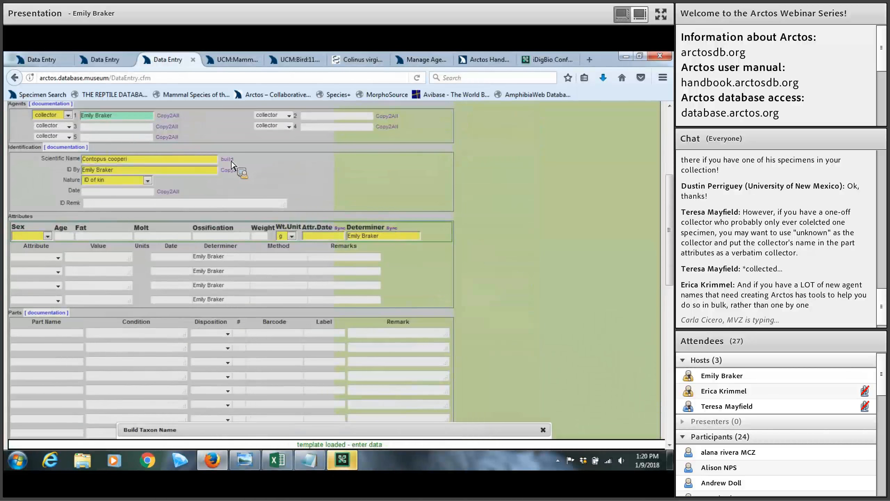
Reopen the Build Taxon Name dialog for Contopus cooperi and move it into view
left_click(232, 160)
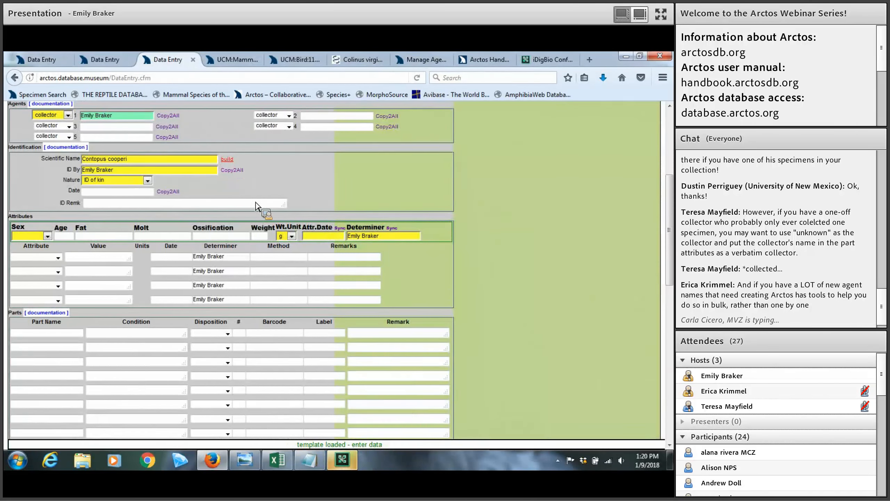
left_click(227, 159)
left_click_drag(347, 431, 395, 203)
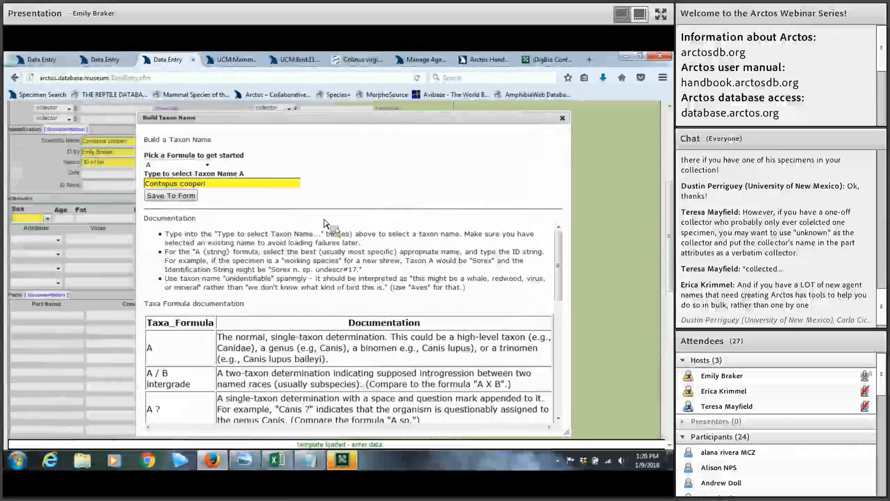
Scroll through the Taxa Formula documentation below the builder and back up
scroll(324, 222, "down", 2)
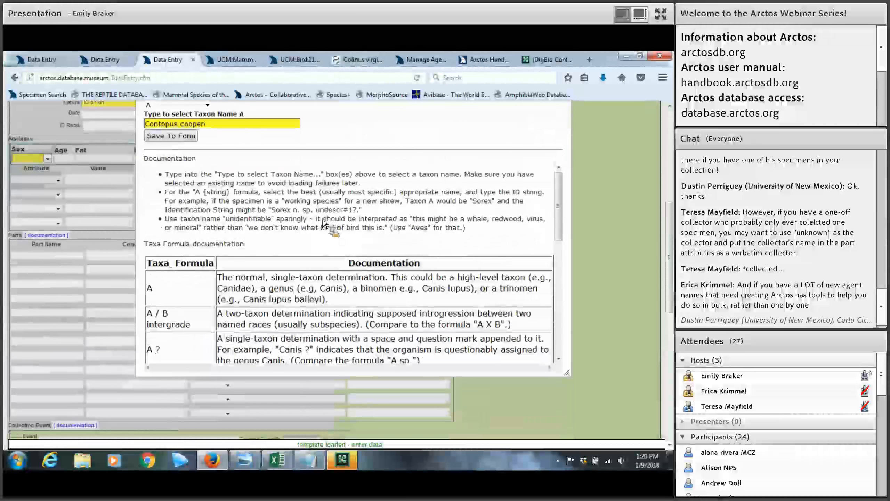
scroll(246, 229, "down", 1)
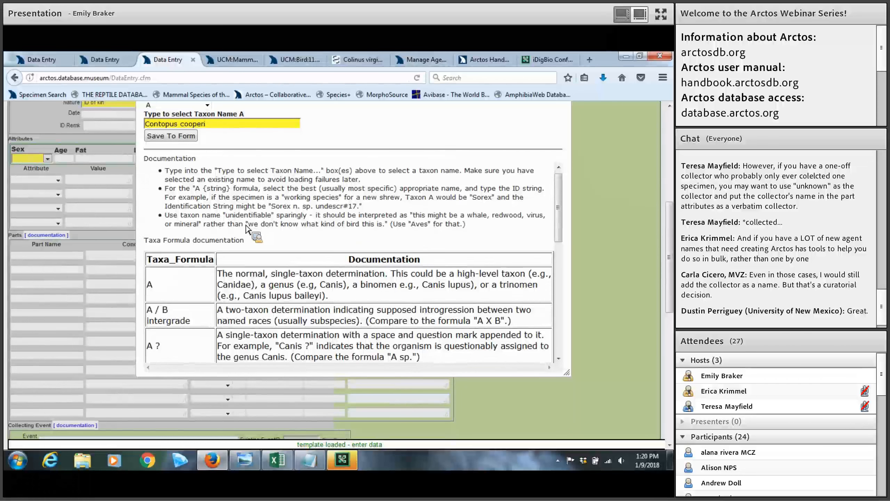
scroll(247, 228, "down", 3)
scroll(202, 259, "down", 7)
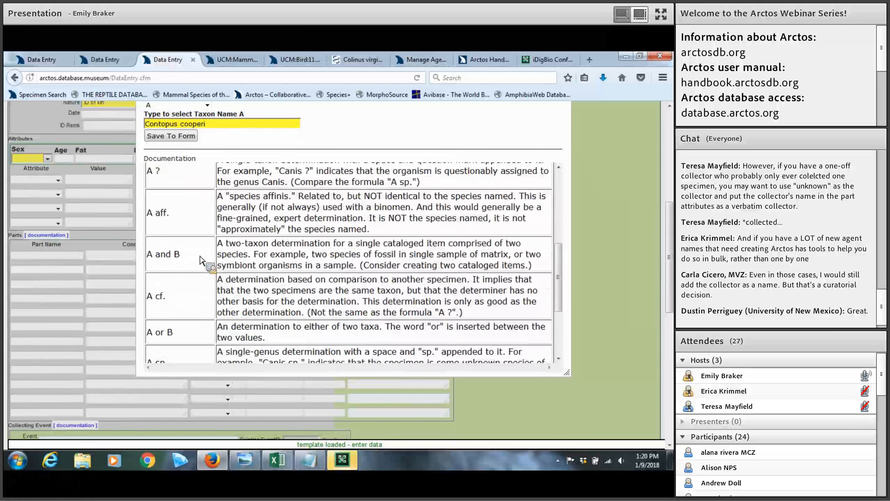
scroll(202, 260, "down", 1)
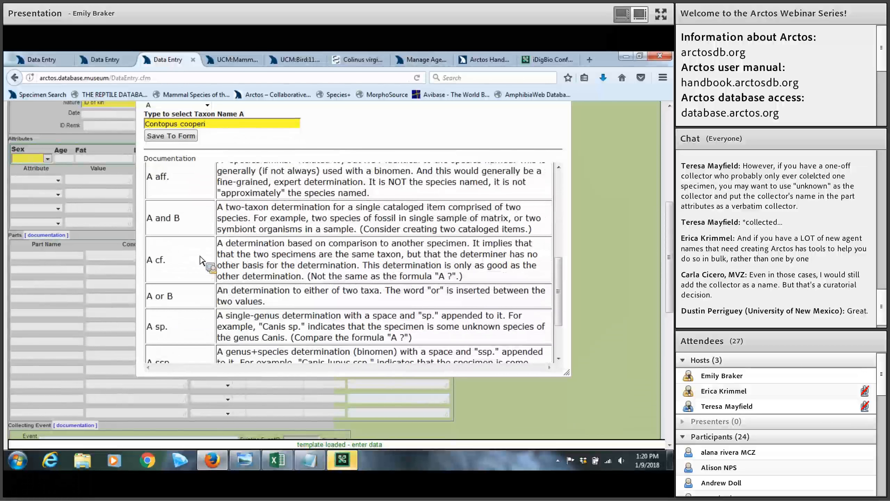
scroll(201, 259, "down", 2)
scroll(203, 267, "down", 1)
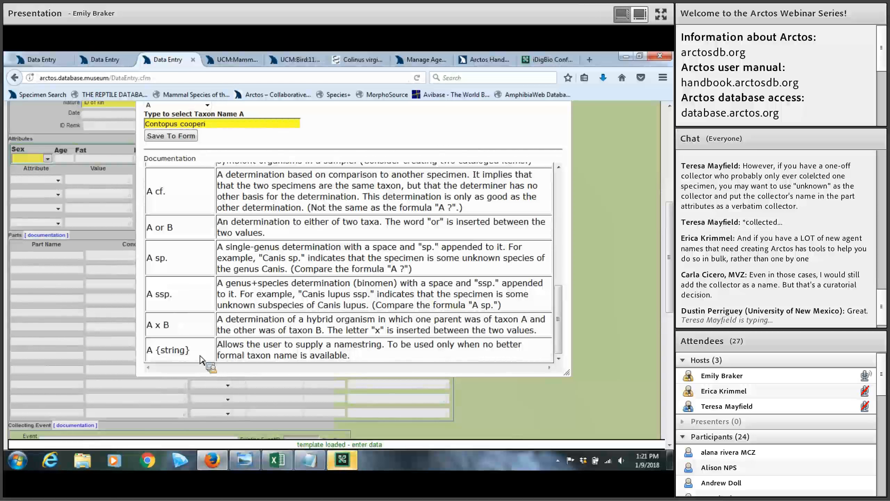
scroll(207, 354, "up", 10)
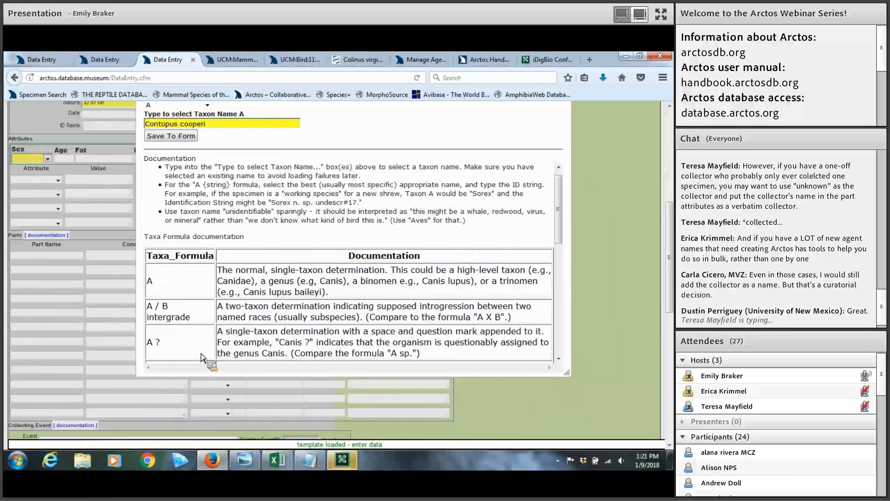
scroll(513, 242, "up", 2)
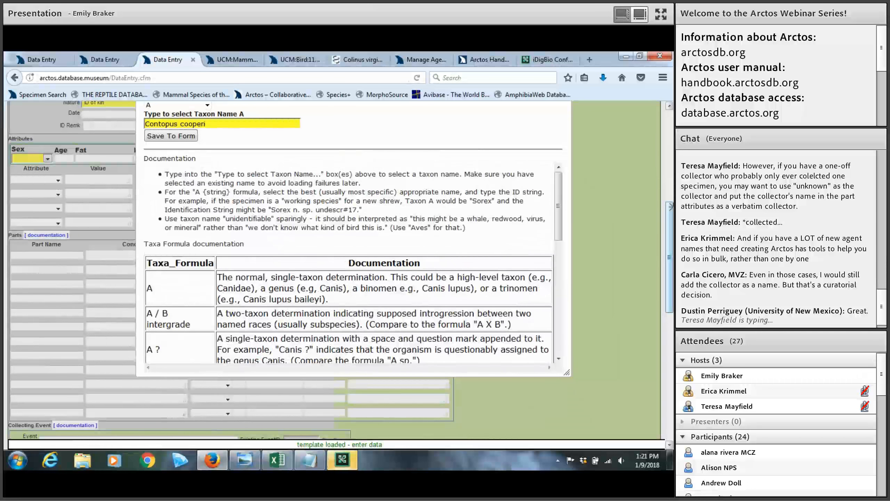
scroll(204, 251, "up", 4)
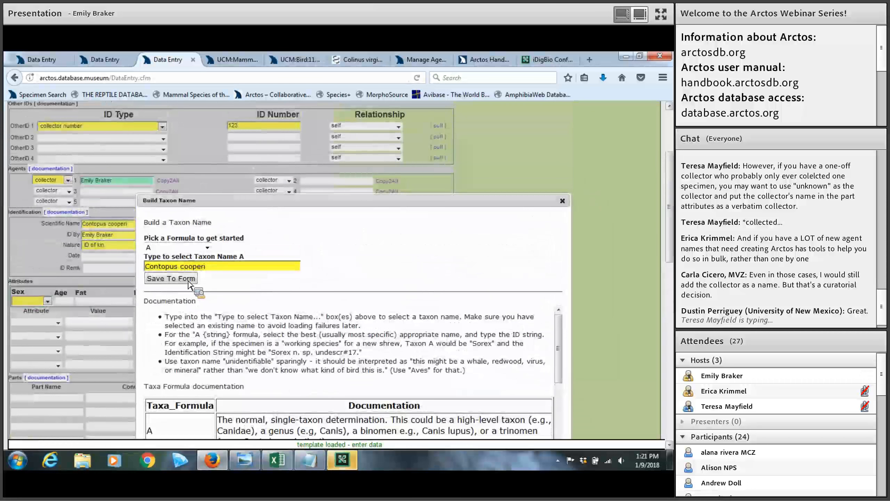
Switch the taxon formula to A x B, then close the builder without saving
left_click(207, 247)
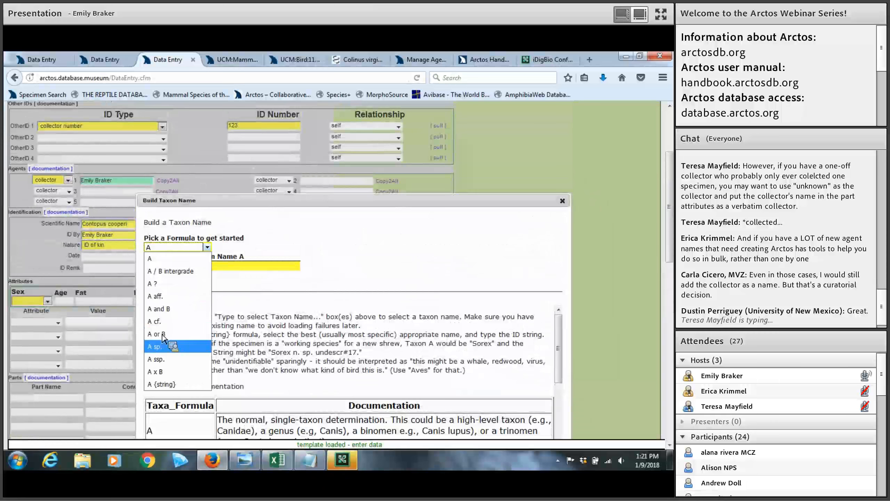
left_click(164, 371)
left_click(168, 290)
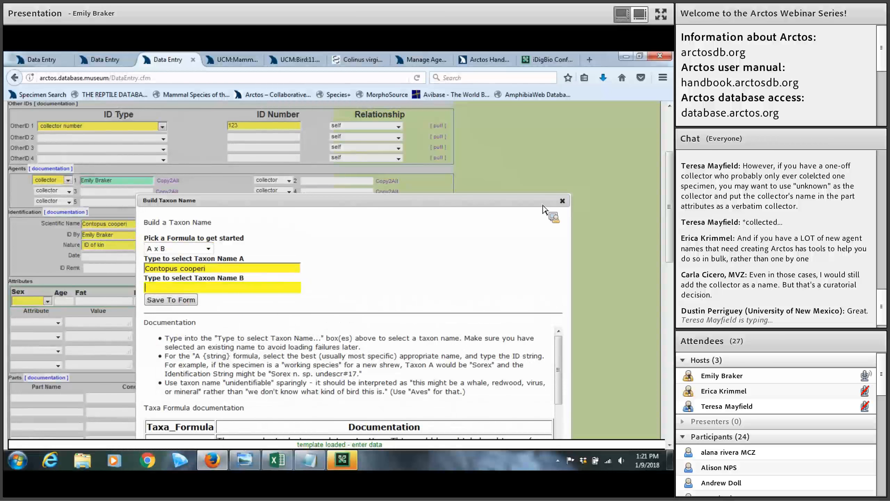
left_click(562, 201)
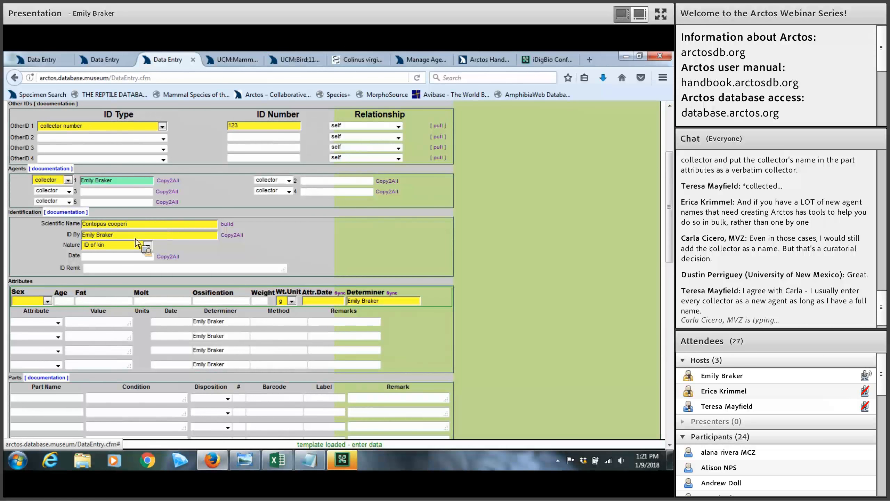
Set the identification nature to expert, leaving the ID By name and date unchanged
left_click(93, 238)
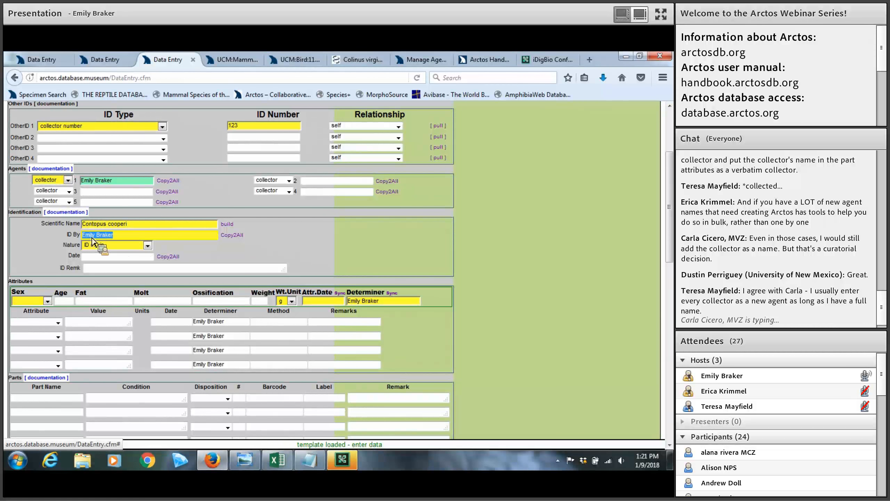
left_click(92, 238)
left_click(116, 240)
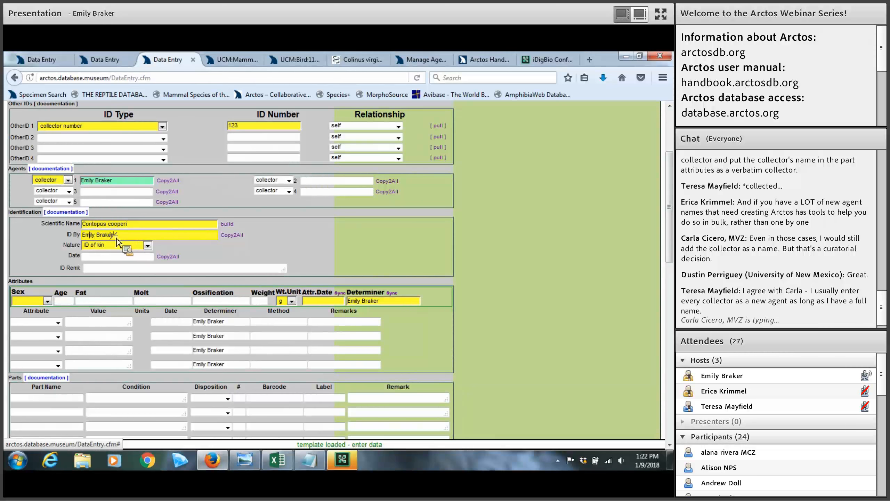
left_click(152, 247)
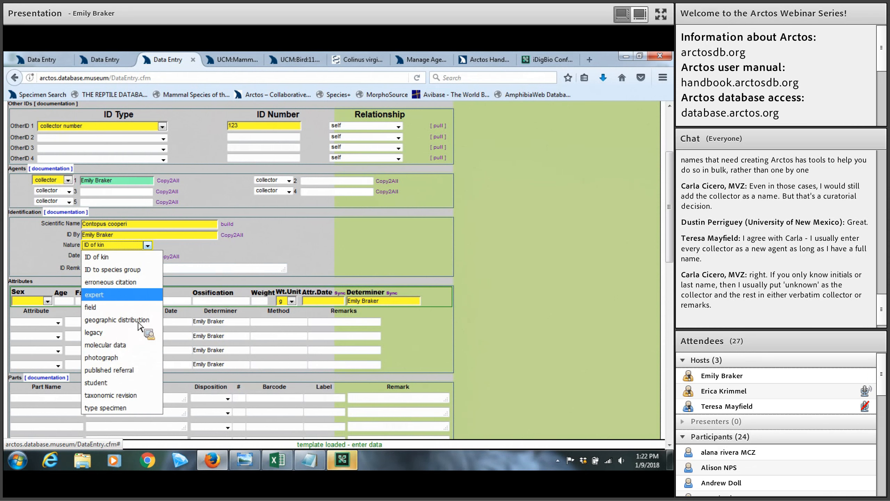
left_click(105, 295)
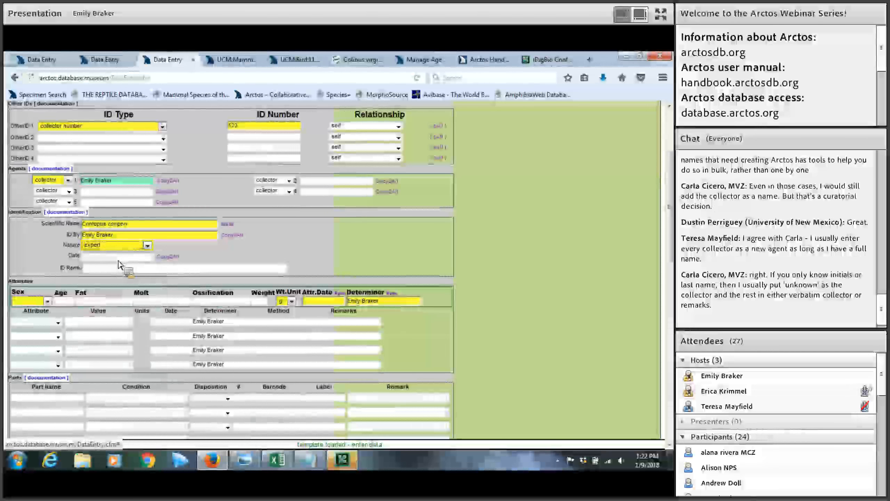
left_click(118, 259)
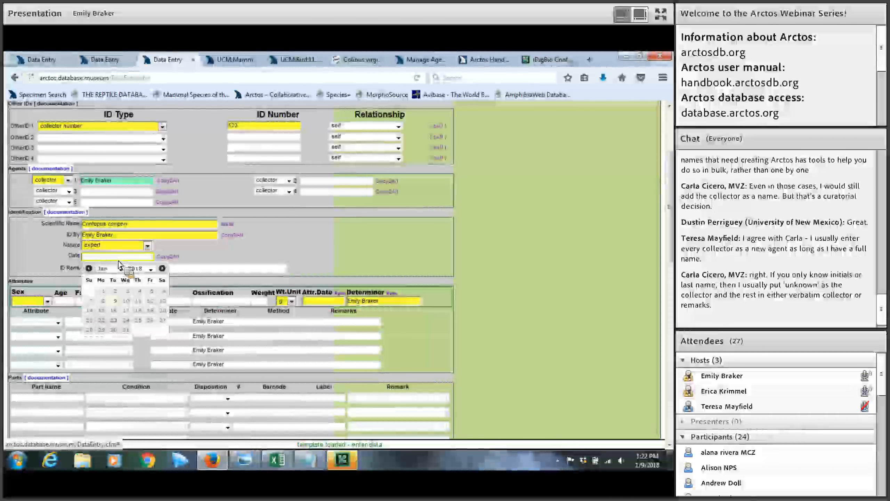
left_click(195, 258)
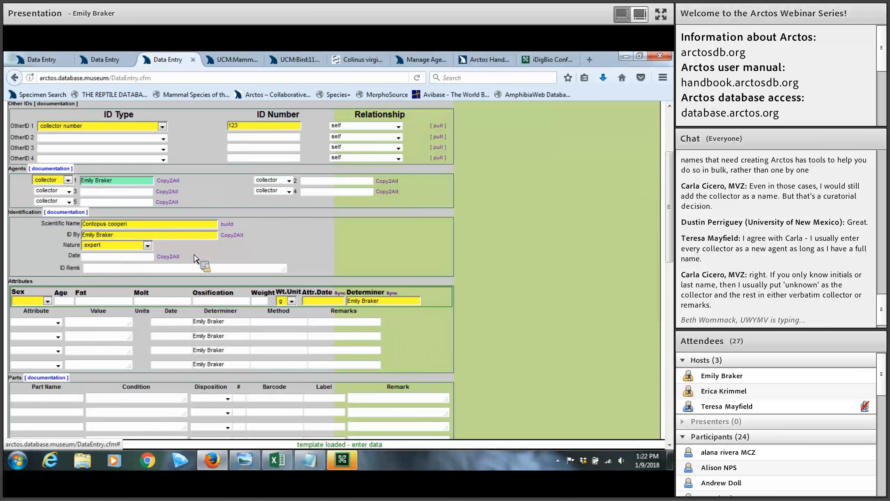
Enlarge the form, date the identification 2018-01-01 and copy it to all attribute dates
key("ctrl+plus")
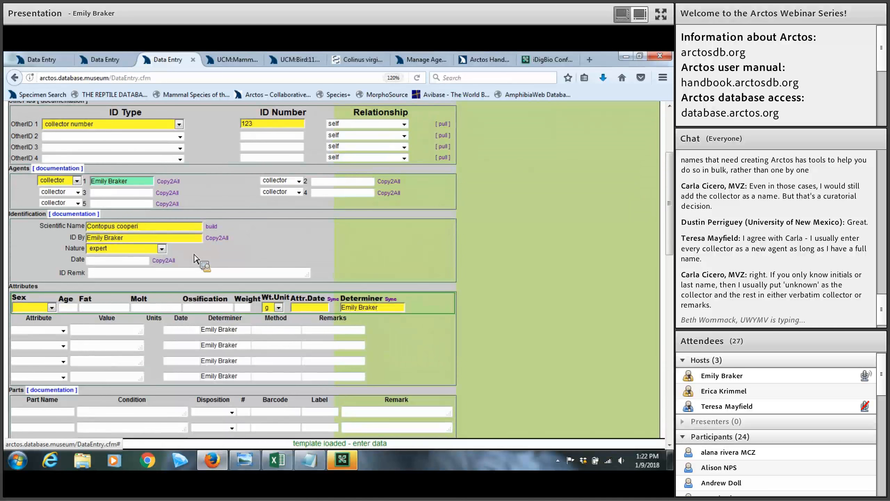
key("ctrl+plus")
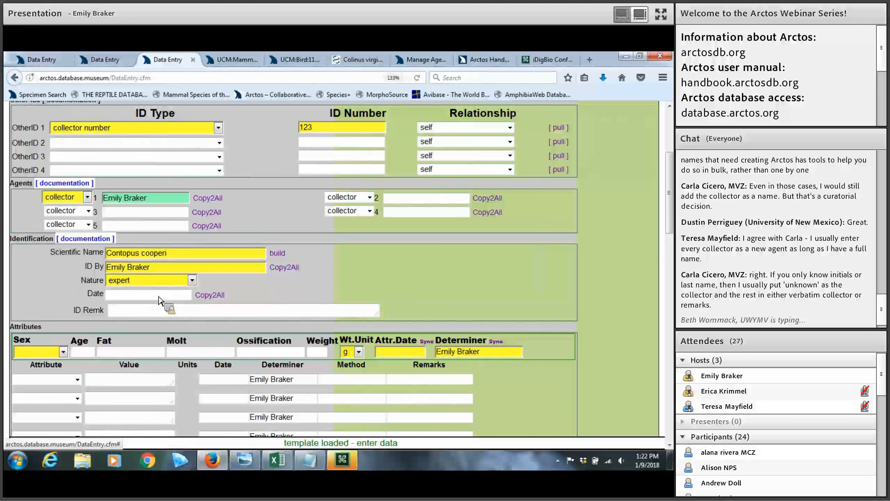
left_click(146, 297)
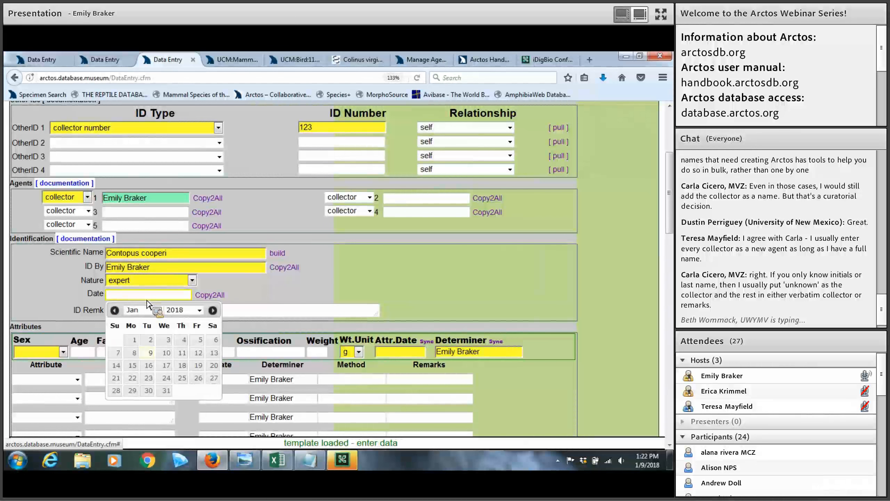
left_click(138, 343)
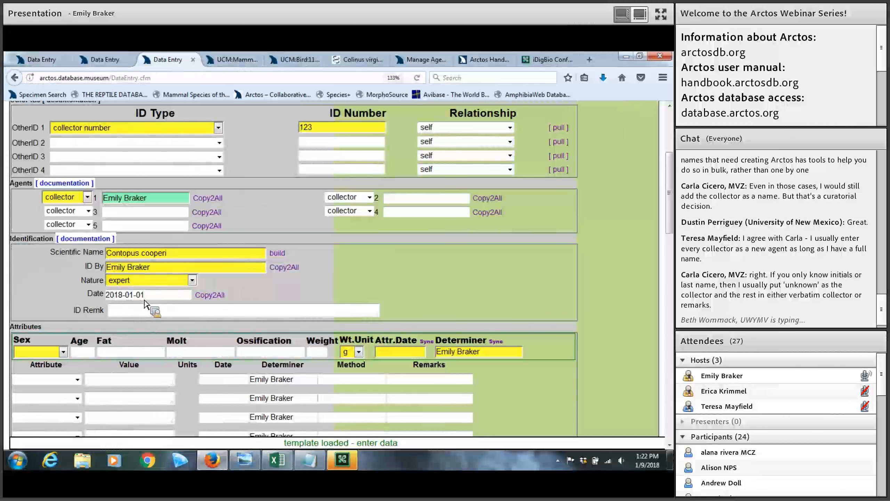
left_click(207, 295)
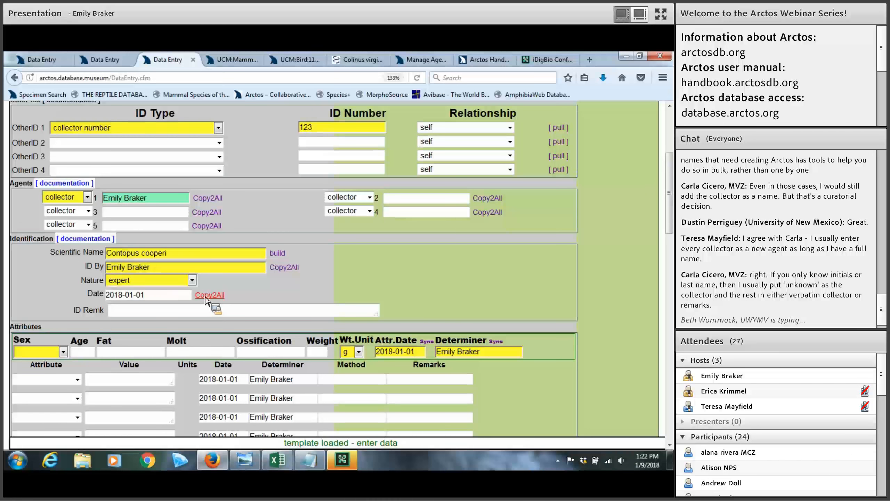
left_click(181, 312)
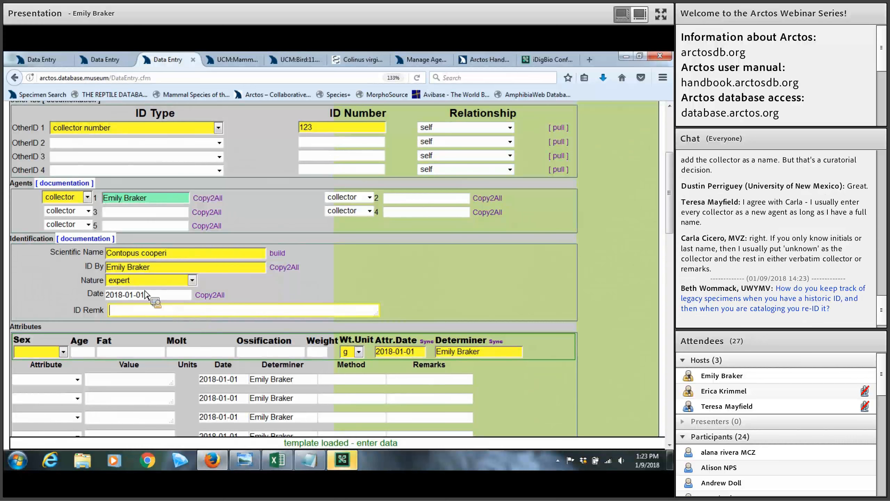
left_click(55, 343)
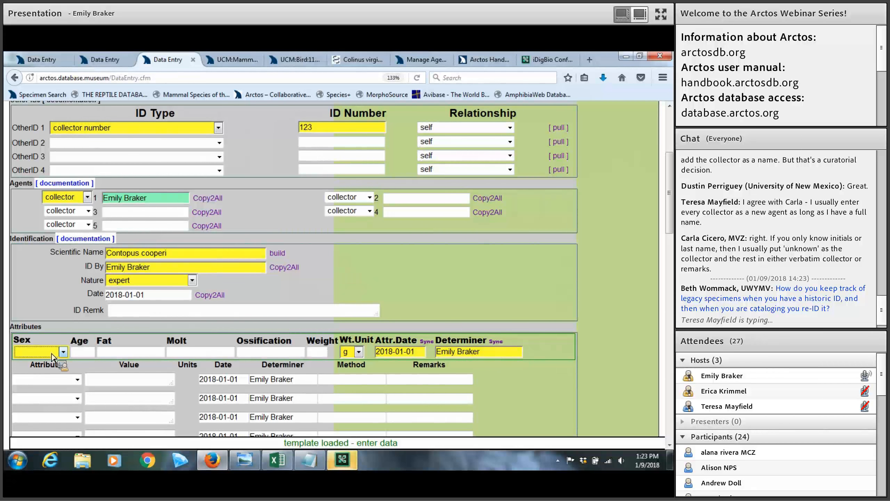
Set the specimen's sex to female
left_click(54, 357)
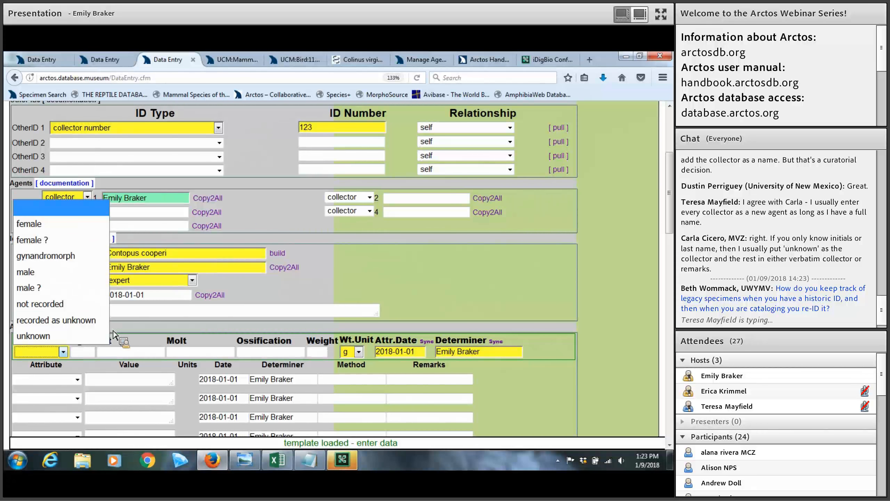
left_click(383, 290)
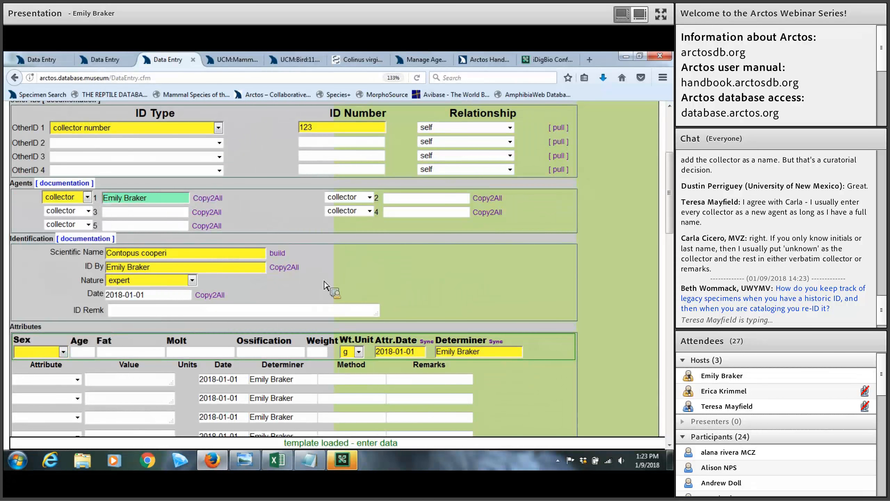
scroll(386, 288, "down", 3)
left_click(61, 279)
left_click(72, 302)
Add an age class attribute with the value adult
left_click(78, 300)
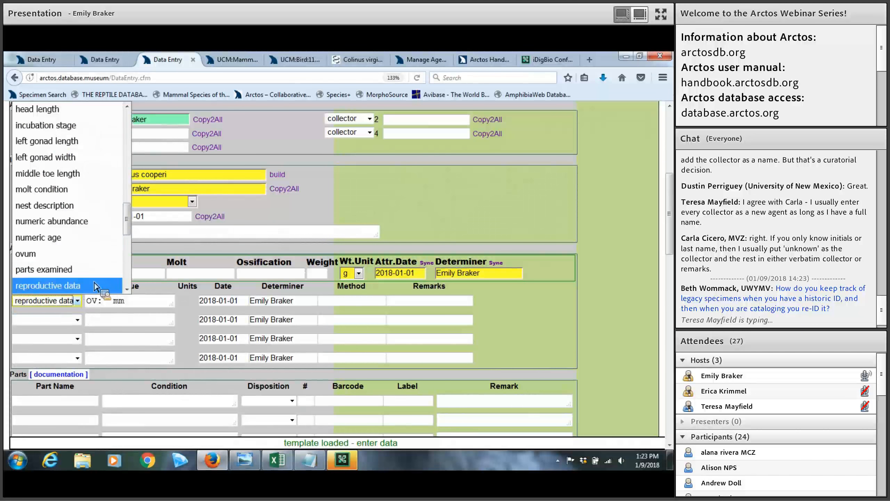
scroll(135, 196, "up", 3)
scroll(136, 173, "up", 3)
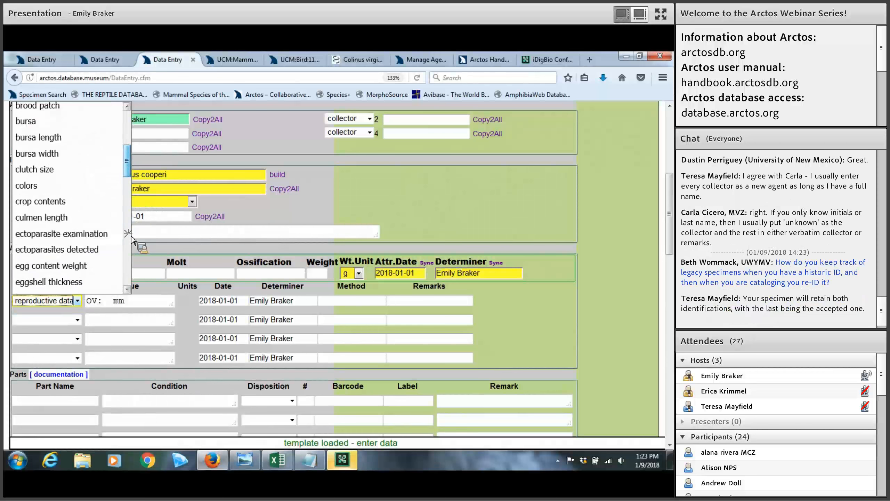
scroll(134, 173, "down", 8)
scroll(132, 172, "up", 10)
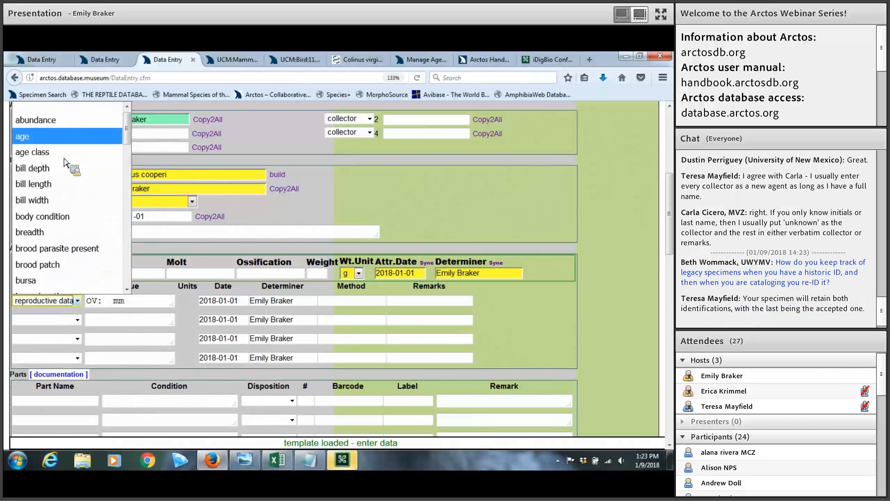
left_click(67, 152)
left_click(152, 298)
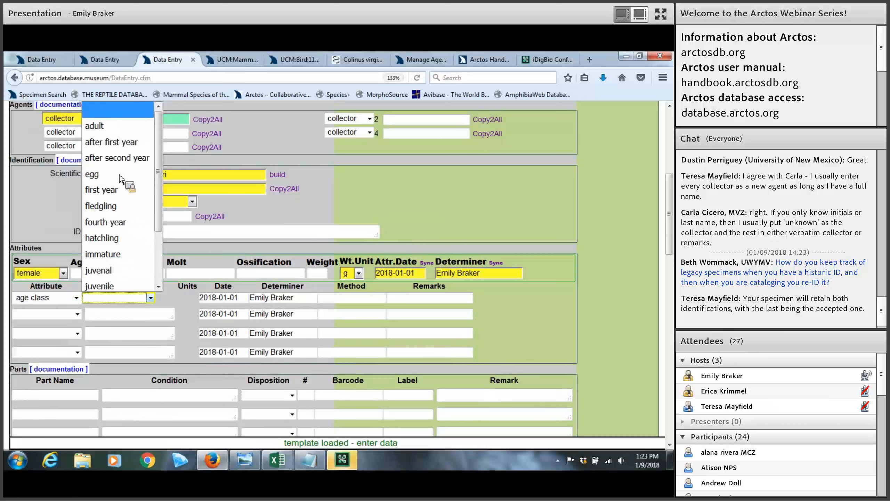
left_click(96, 122)
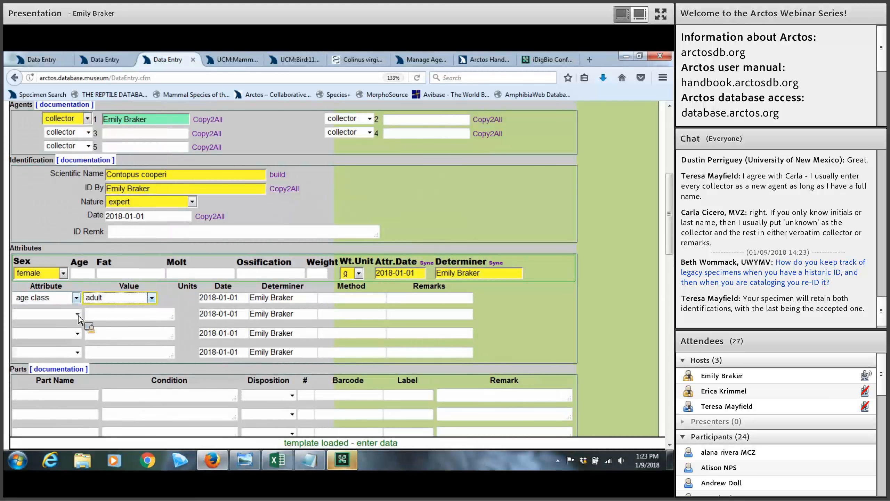
Add a bill depth attribute of 10 mm
left_click(77, 314)
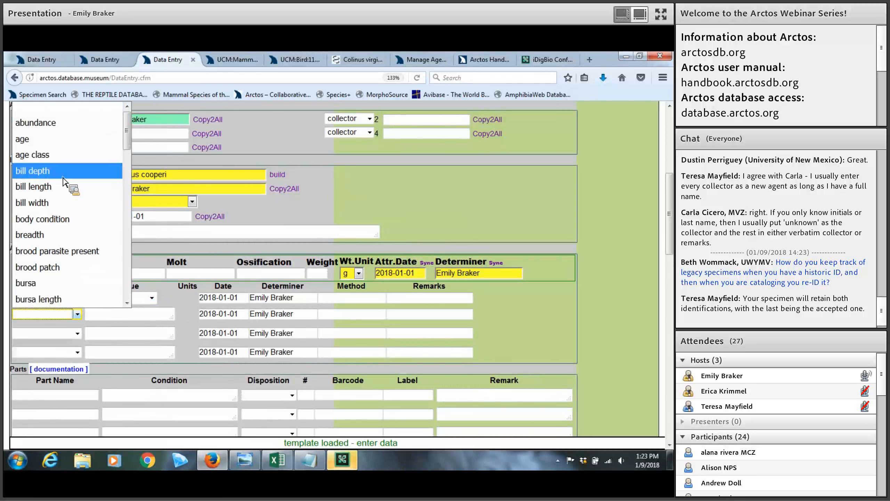
left_click(102, 314)
type("1")
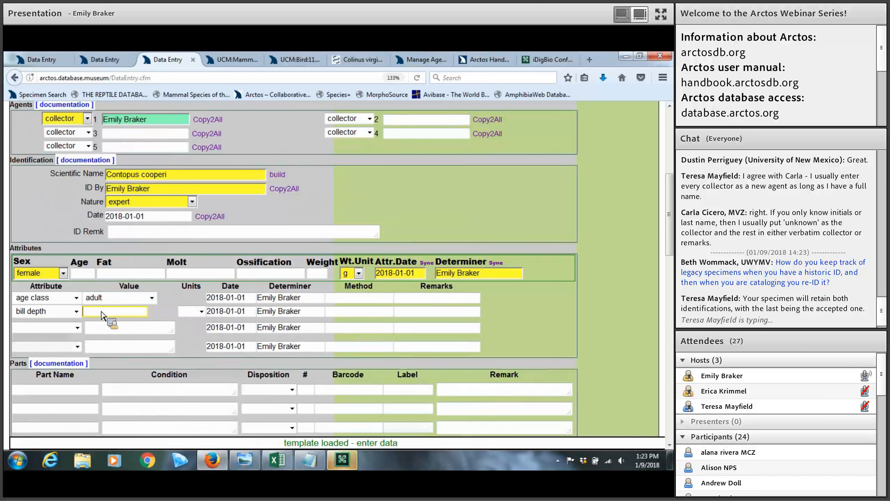
type("0")
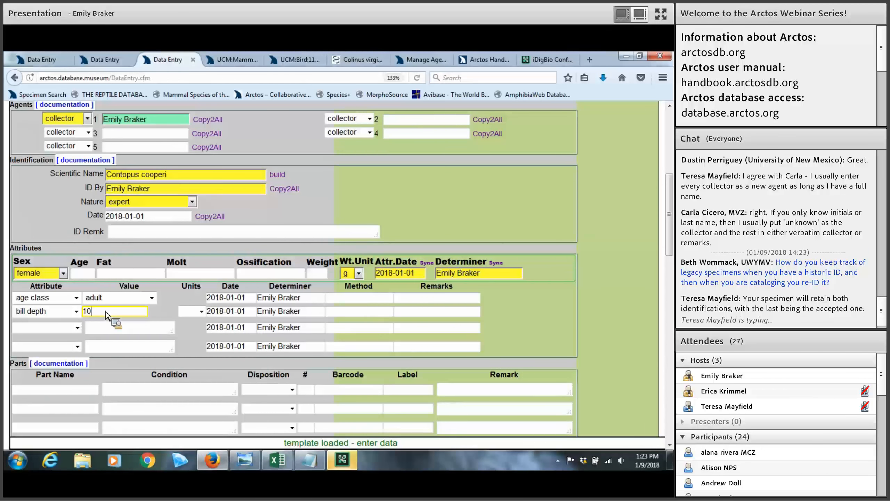
key("Tab")
left_click(196, 409)
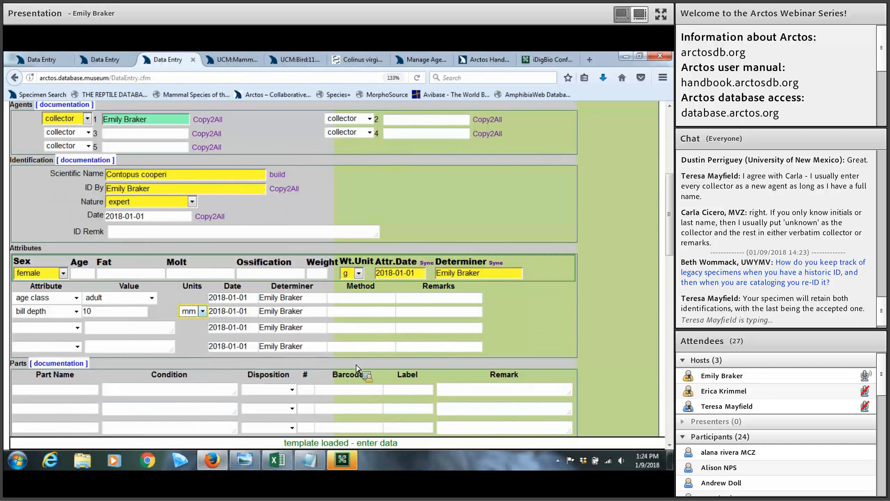
Replace the attribute determiner with the new collector's name and sync it to every row
left_click(371, 298)
left_click(429, 301)
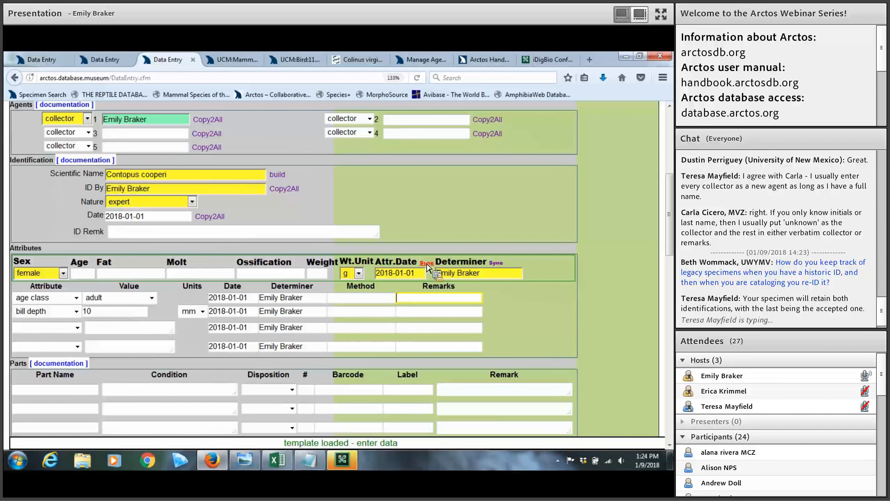
left_click_drag(487, 268, 437, 273)
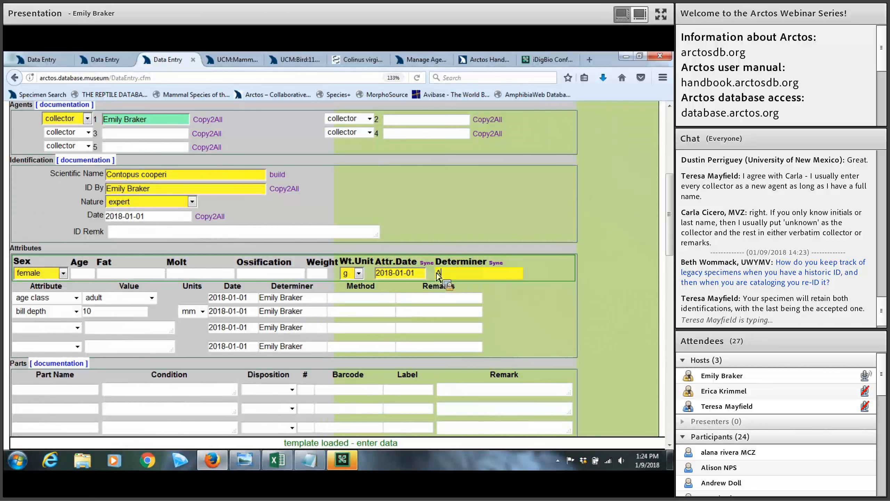
left_click(436, 246)
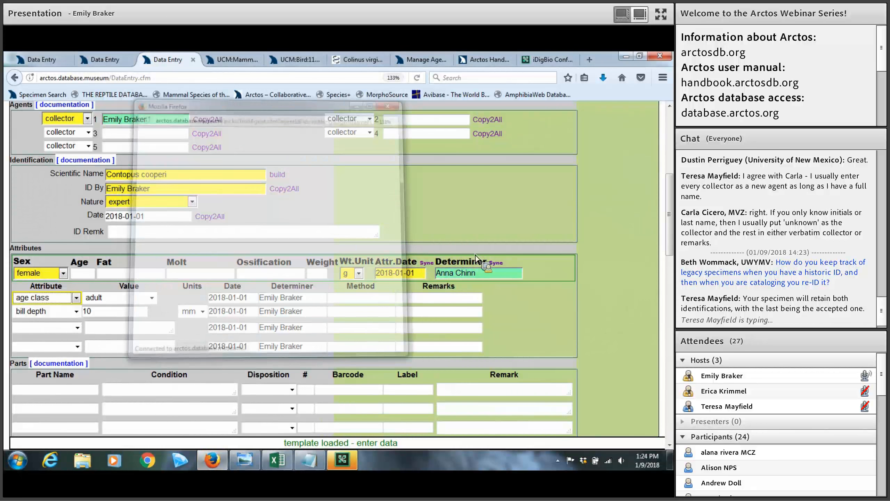
left_click(495, 263)
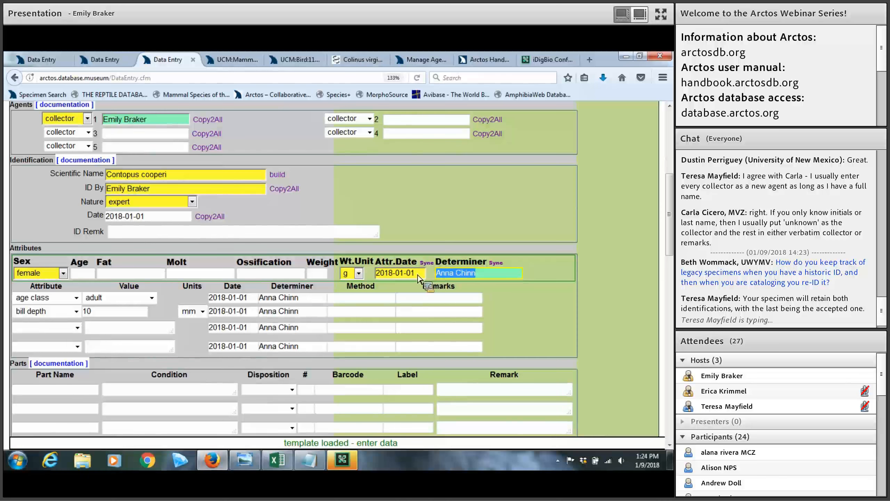
Set the attribute date to 2018-01-09 and sync it to all attribute rows
key("shift+Tab")
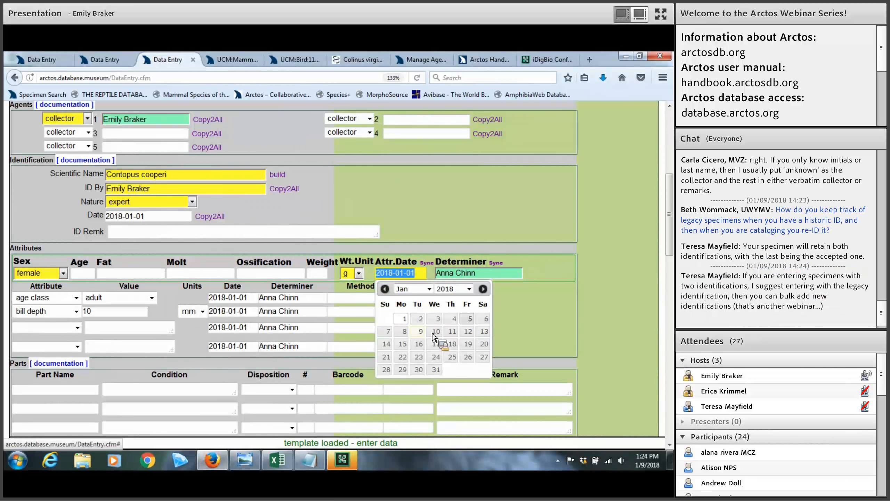
left_click(421, 331)
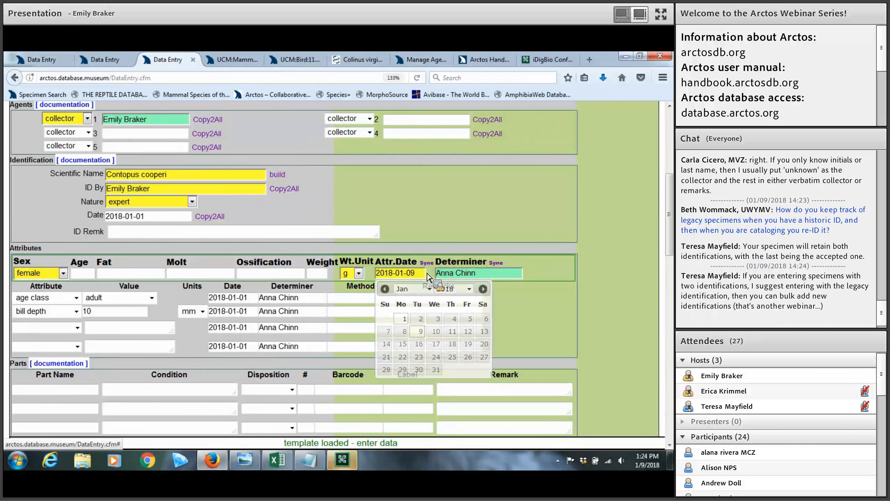
left_click(427, 263)
left_click(554, 297)
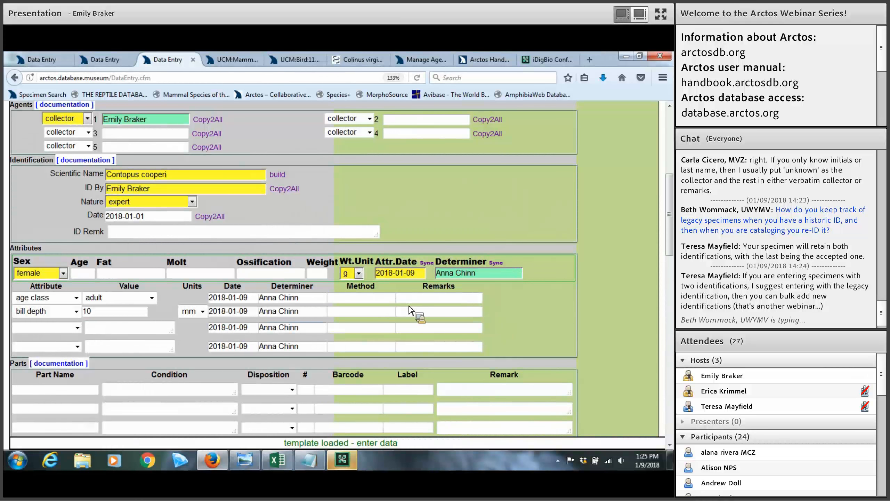
Enter 'skin, study' as the first part name via the skin lookup
scroll(529, 311, "down", 5)
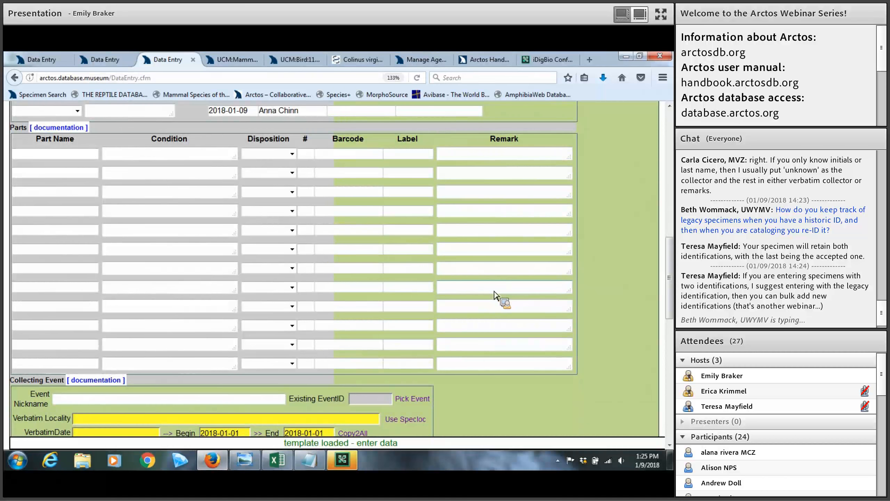
left_click(86, 158)
type("sk")
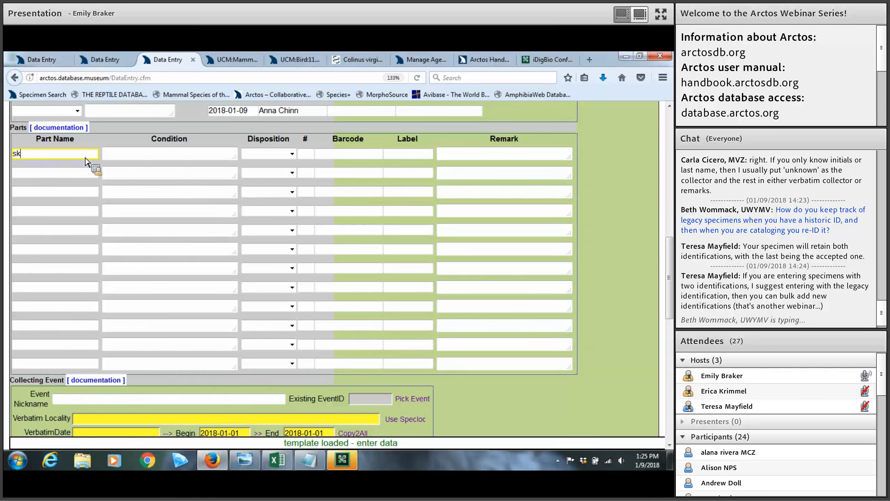
type("in")
key("Tab")
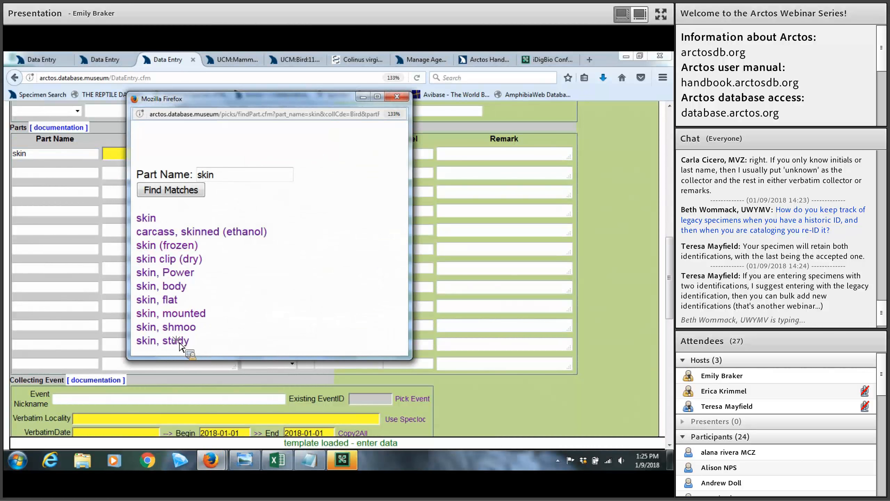
left_click(178, 342)
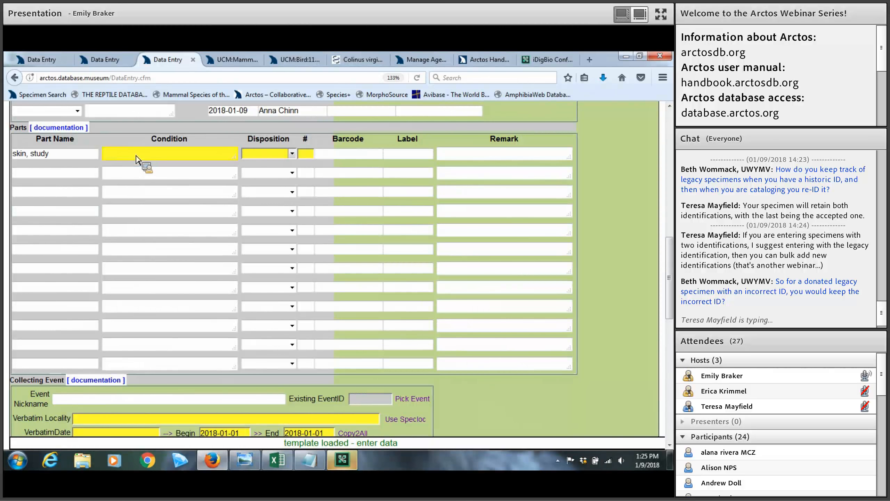
Give the skin part condition good, disposition in collection and count 1
type("good")
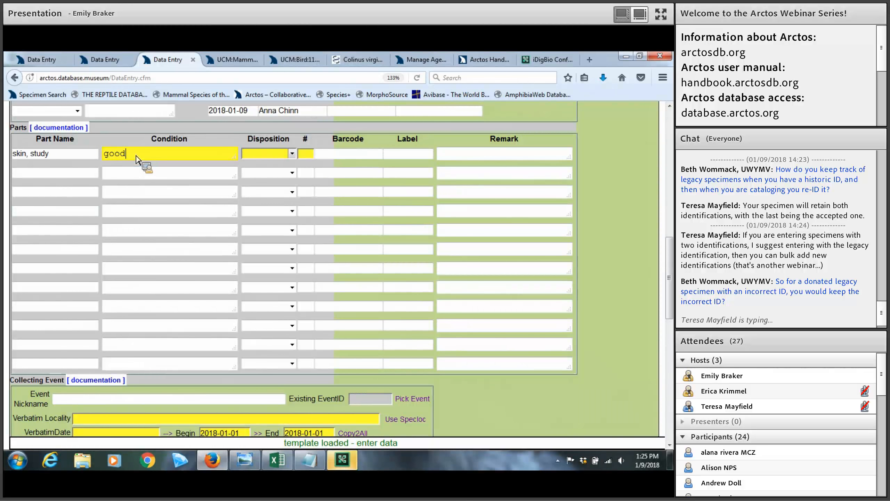
left_click(294, 157)
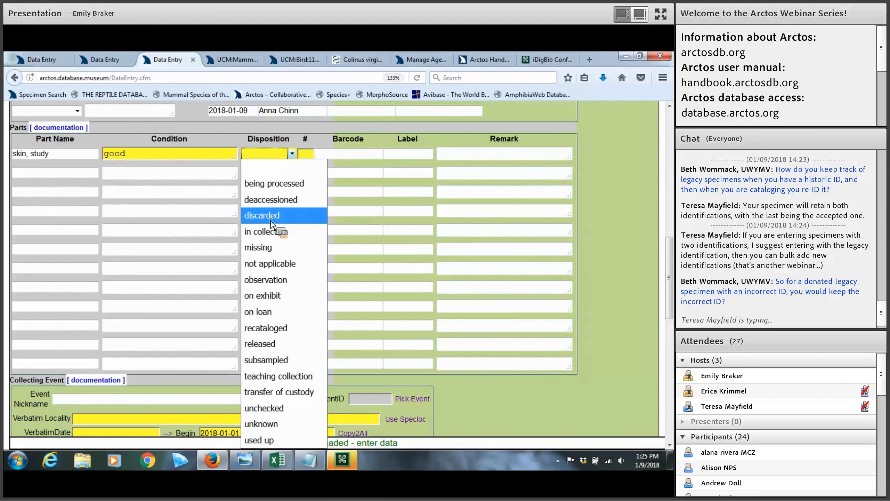
left_click(272, 234)
key("Tab")
type("1")
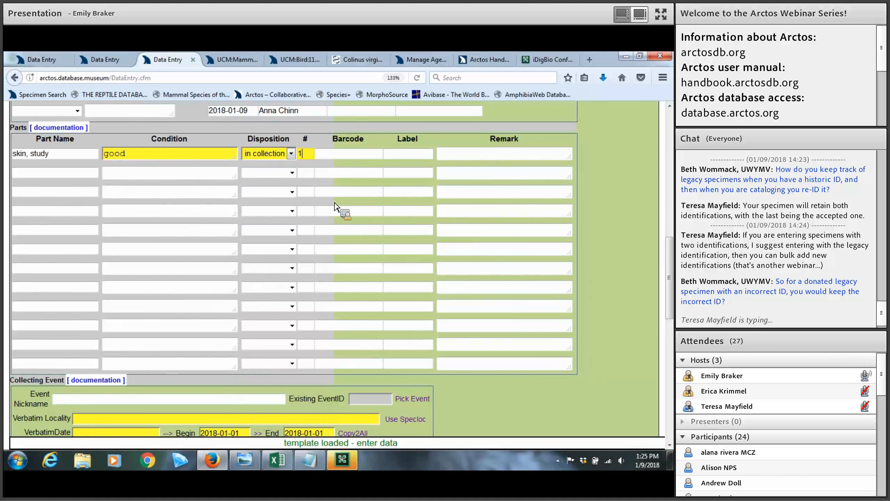
key("Tab")
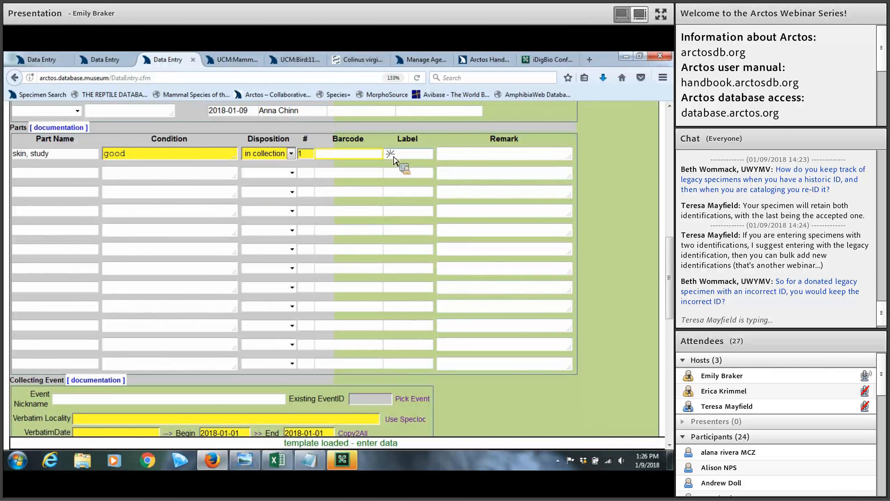
left_click(395, 156)
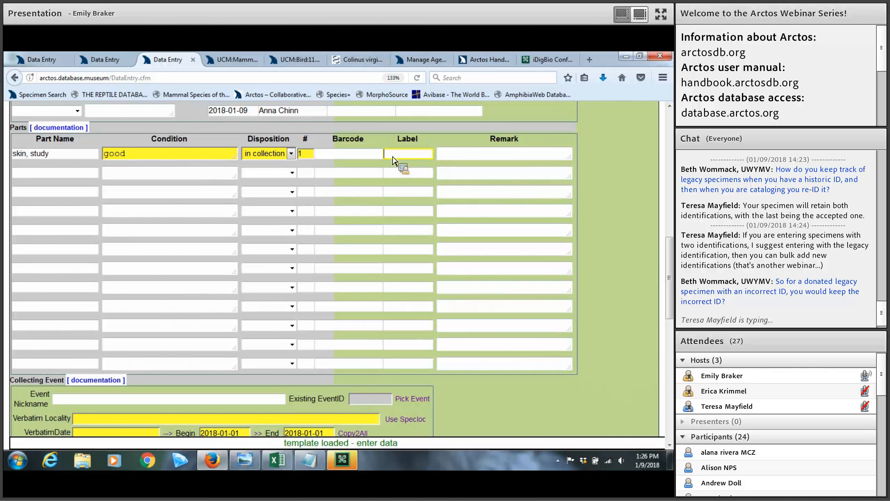
left_click(350, 155)
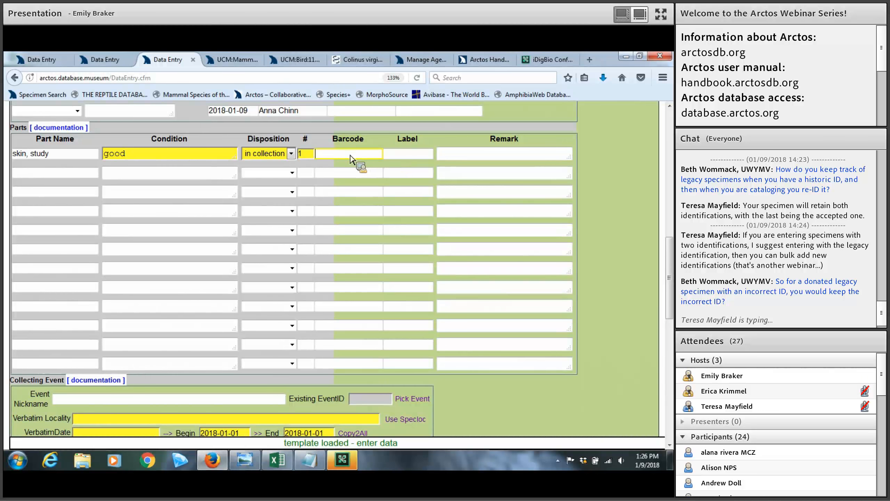
left_click(464, 155)
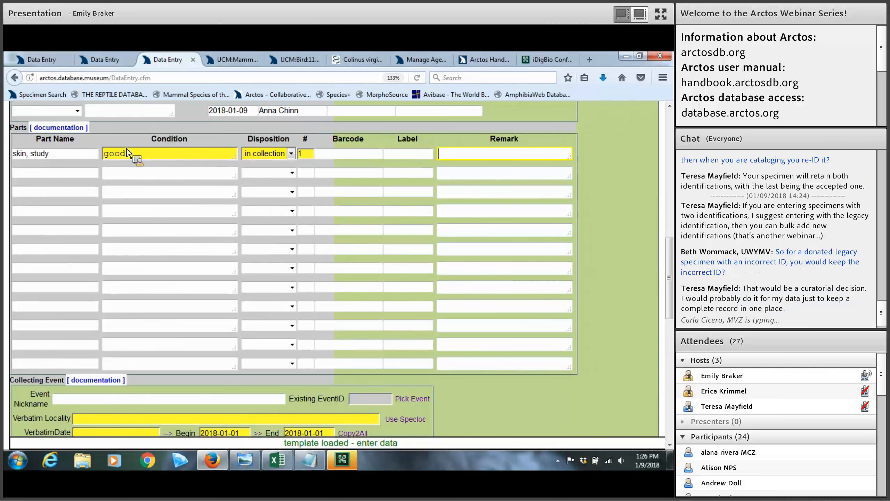
Add a second part, wing, spread (dry), good, in collection, count 1
left_click(91, 172)
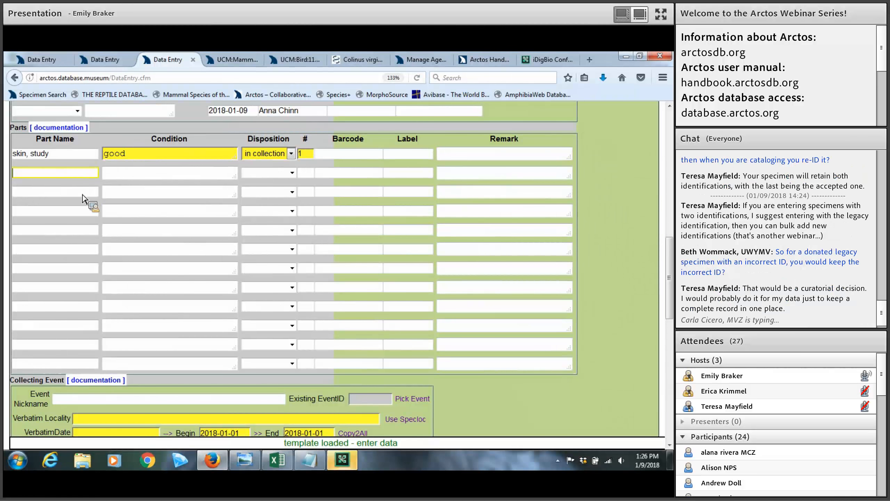
type("spread")
key("BackSpace")
key("BackSpace")
key("BackSpace")
key("BackSpace")
key("BackSpace")
type("wing")
key("Tab")
left_click(185, 259)
type("good")
key("Tab")
key("i")
key("Tab")
type("1")
Add a third part, tissue (frozen), in collection, with the remark muscle
left_click(68, 194)
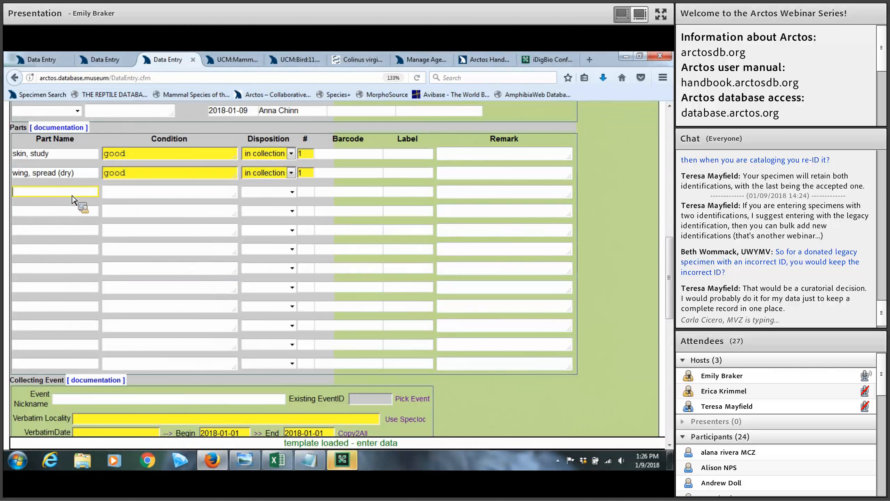
type("tissue")
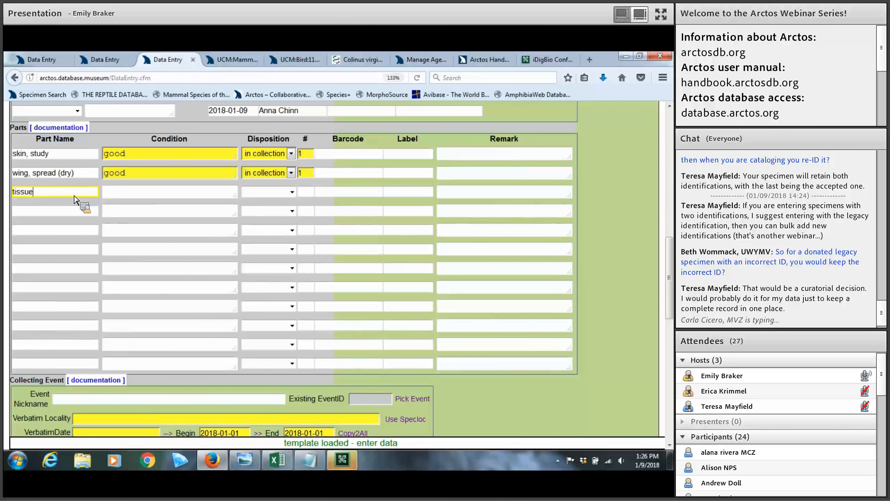
key("Tab")
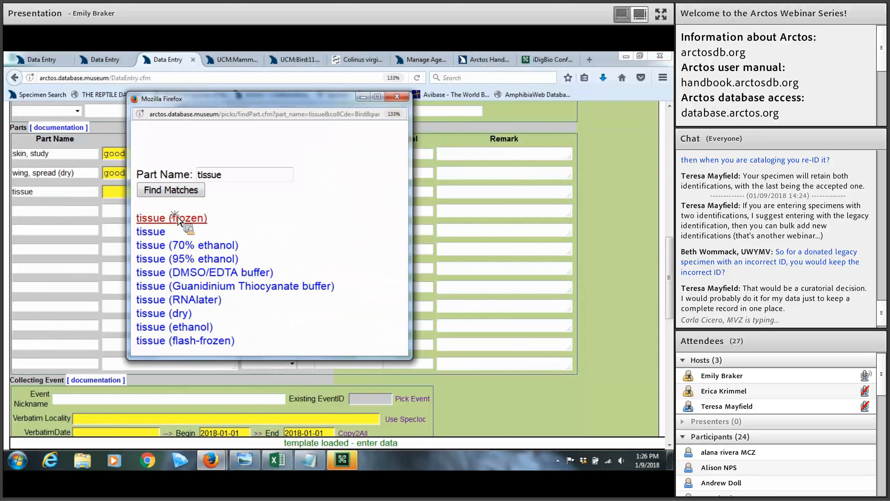
left_click(177, 219)
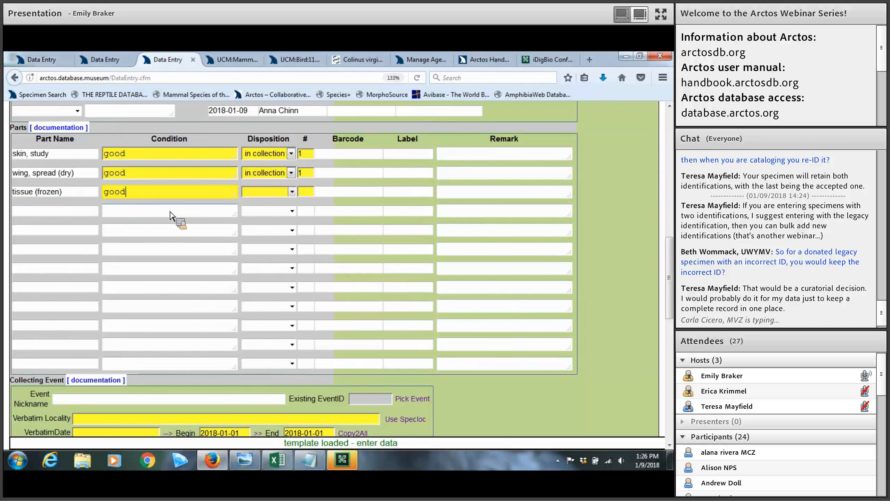
key("Tab")
key("i")
key("Tab")
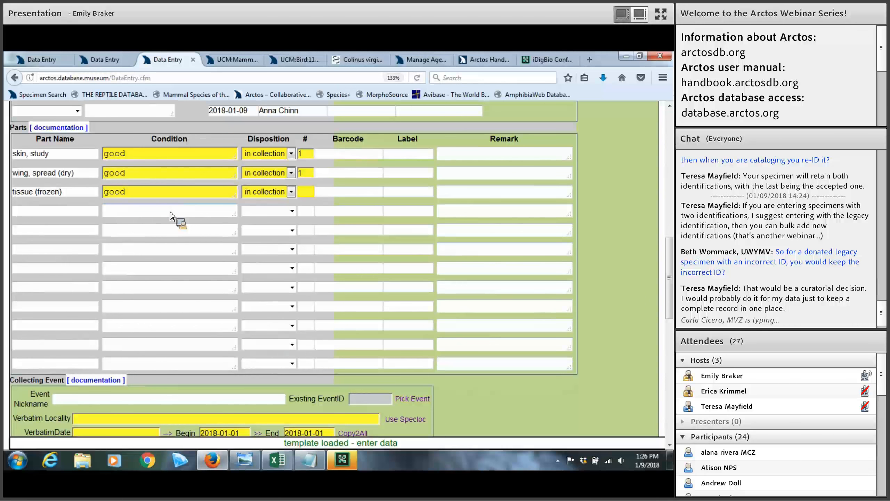
left_click(446, 195)
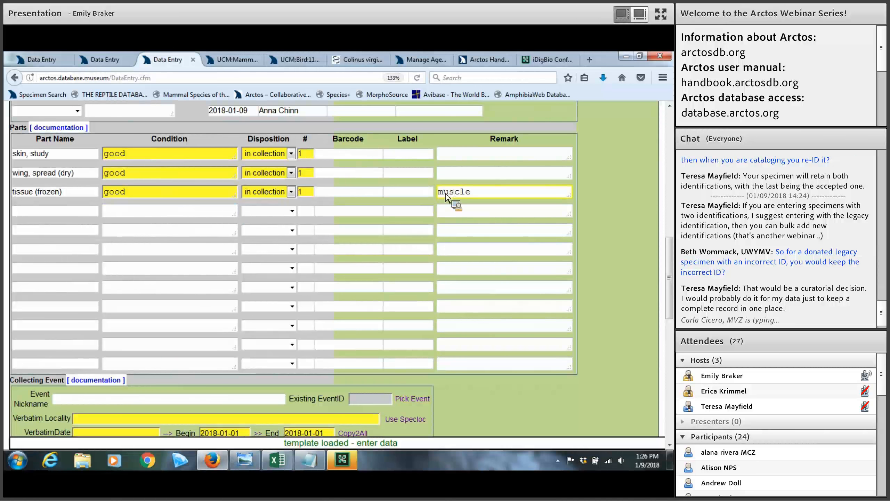
key("shift+Tab")
key("shift+Tab")
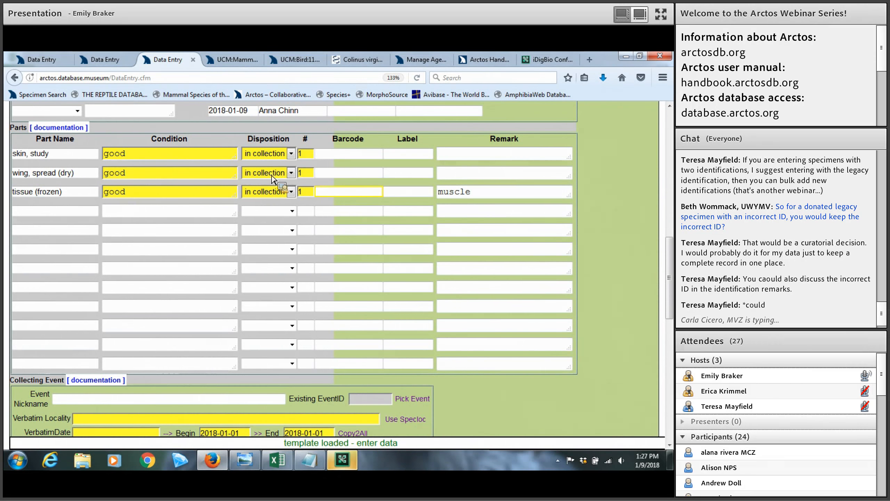
left_click(560, 232)
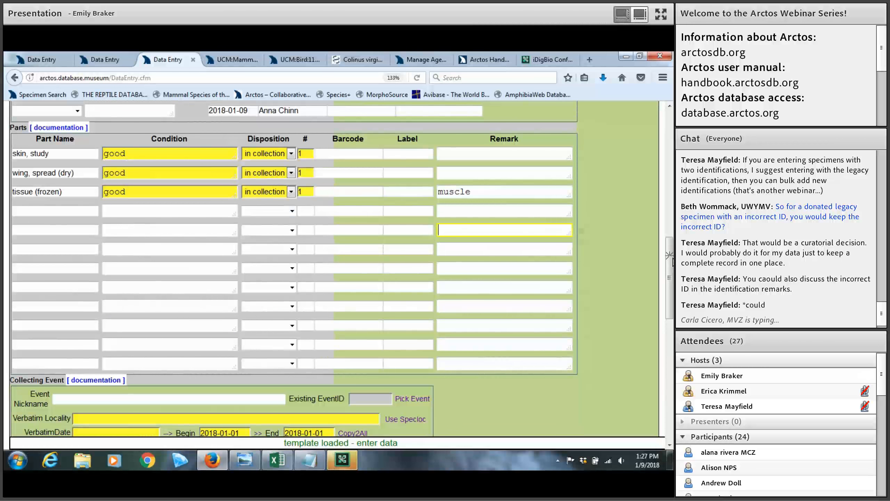
left_click_drag(670, 281, 668, 326)
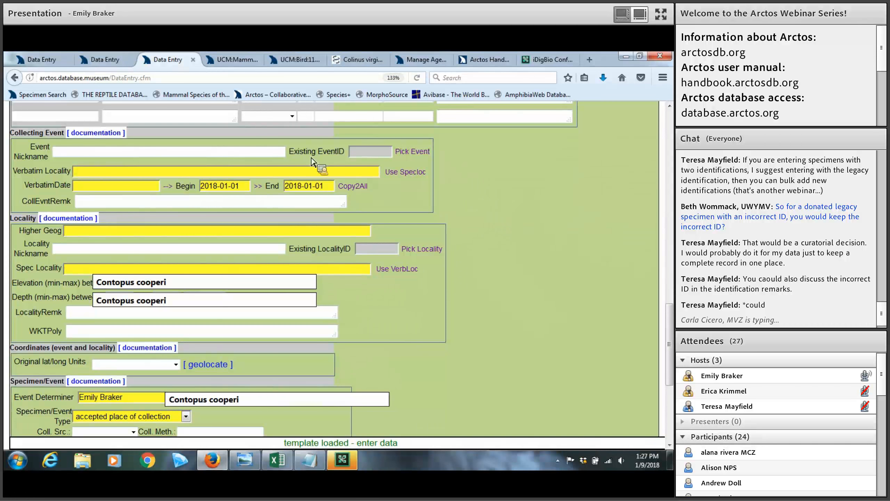
left_click(182, 156)
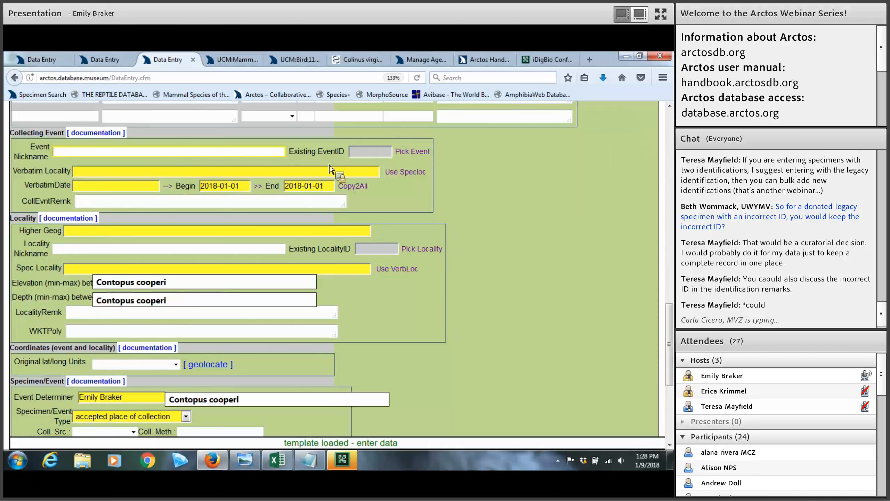
left_click(412, 153)
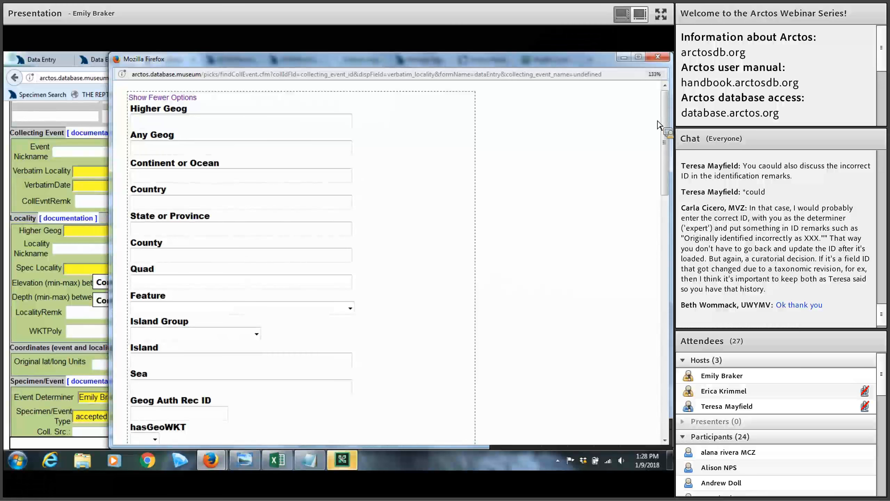
mouse_move(667, 113)
left_mouse_down()
mouse_move(667, 137)
mouse_move(660, 122)
left_mouse_up()
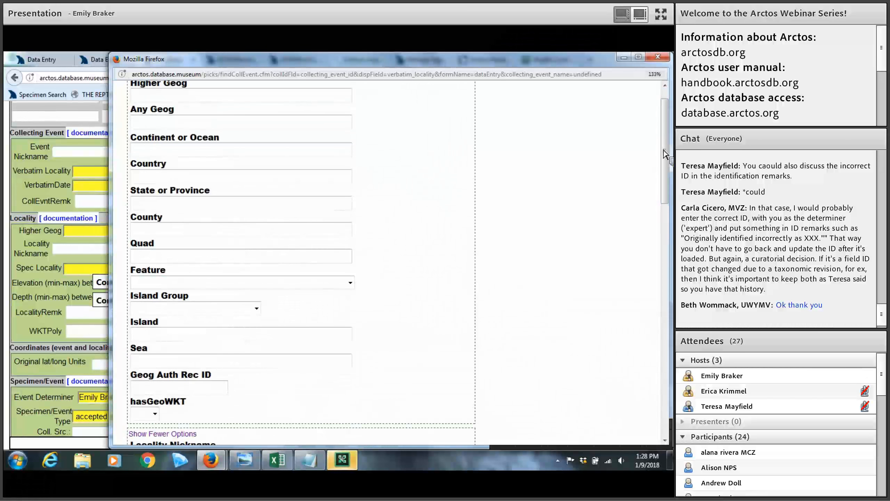
scroll(661, 138, "up", 1)
scroll(640, 189, "down", 8)
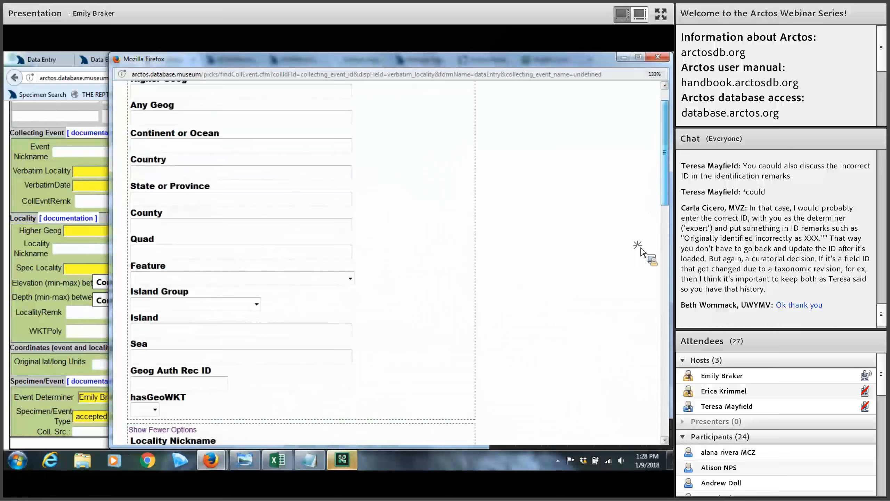
scroll(632, 196, "up", 5)
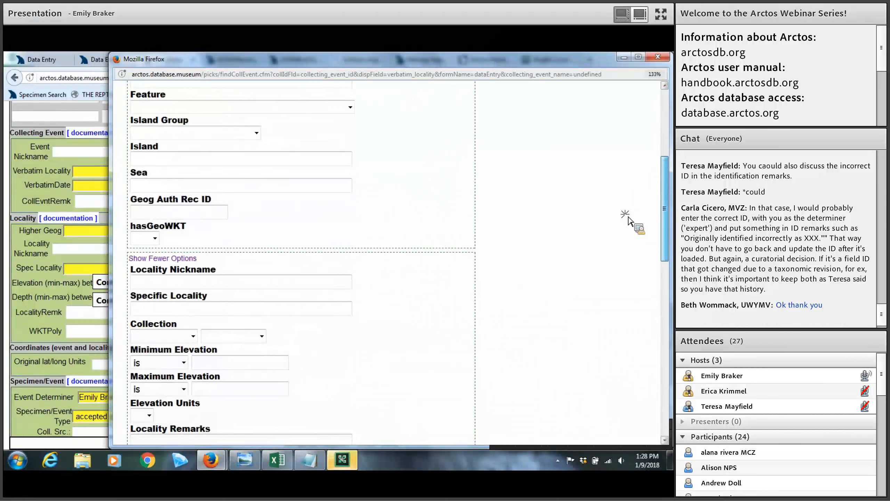
scroll(633, 281, "down", 10)
scroll(636, 325, "down", 3)
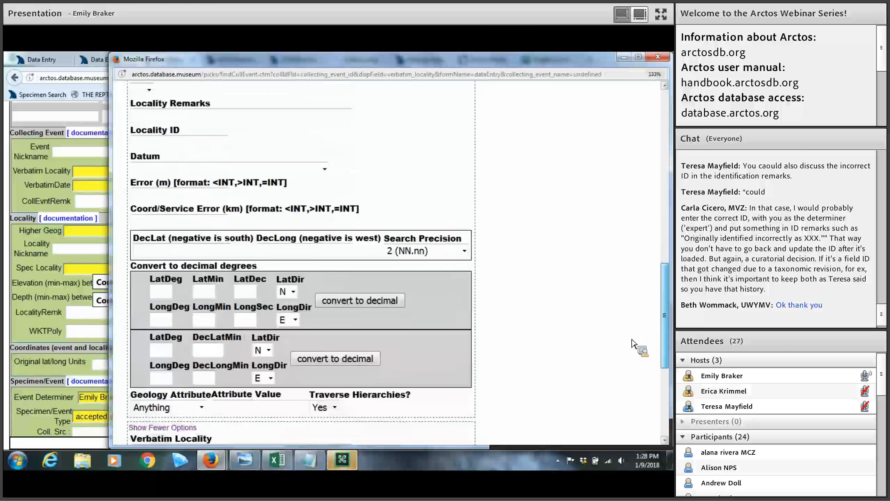
scroll(638, 345, "down", 4)
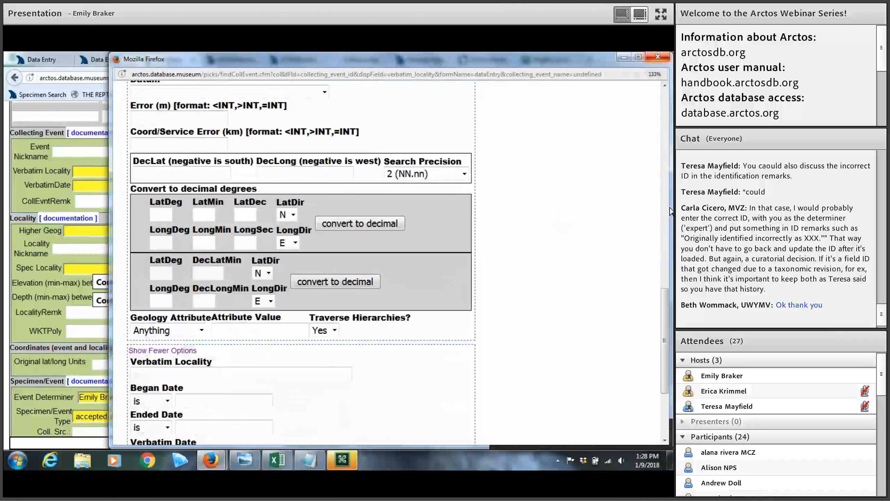
scroll(664, 372, "down", 4)
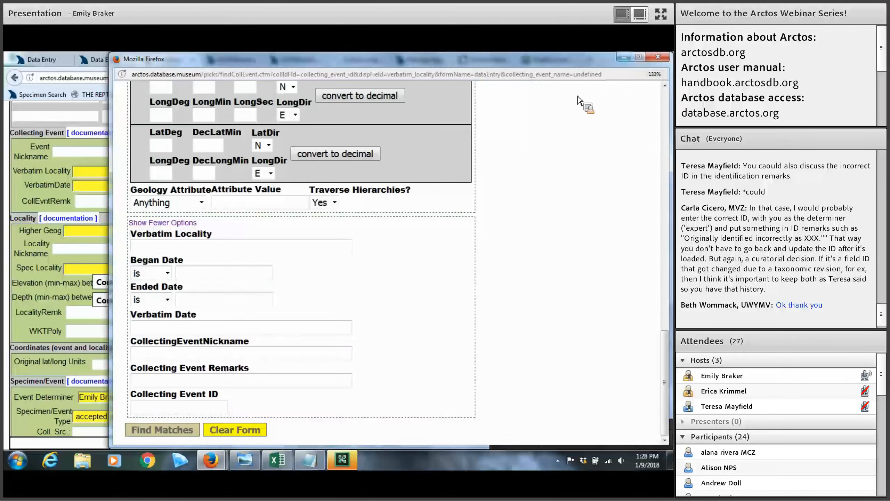
left_click(658, 56)
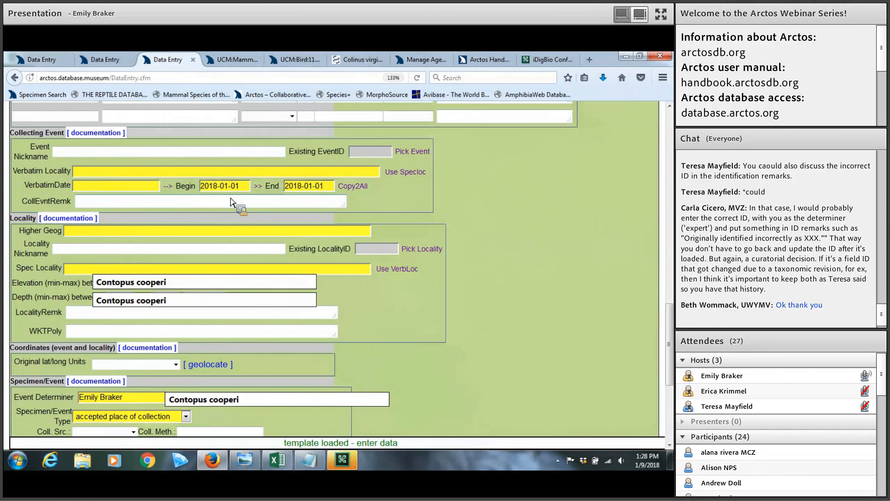
Enter verbatim locality 'Niwot, Boulder, CO' and verbatim date 'January 1, 2018'
left_click(100, 172)
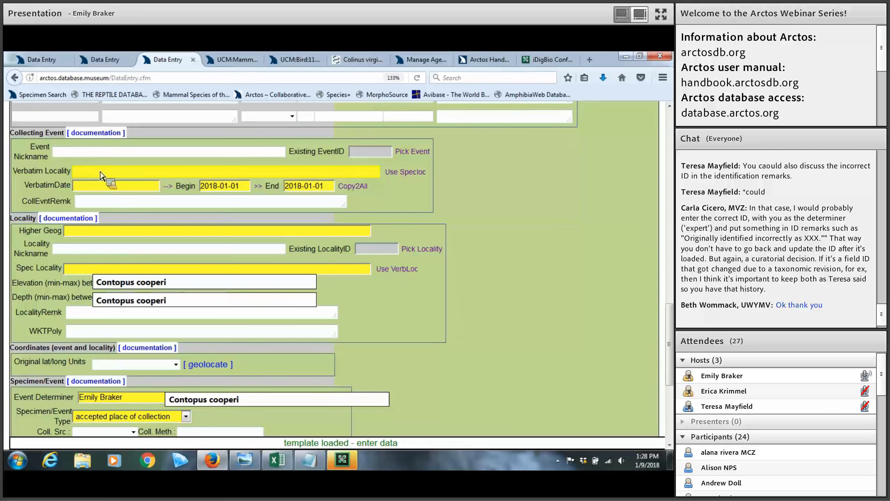
type("Niwot, Boulder, CO")
left_click(89, 190)
type("January ")
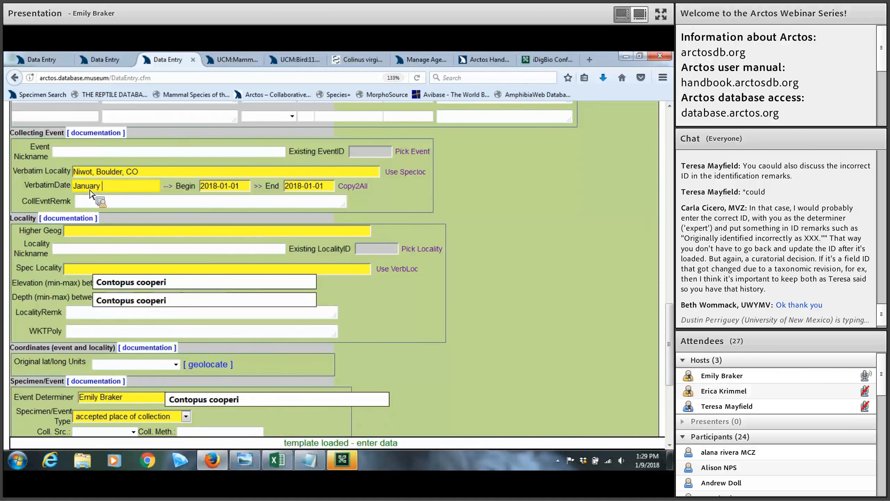
type("1, 2018")
left_click(284, 188)
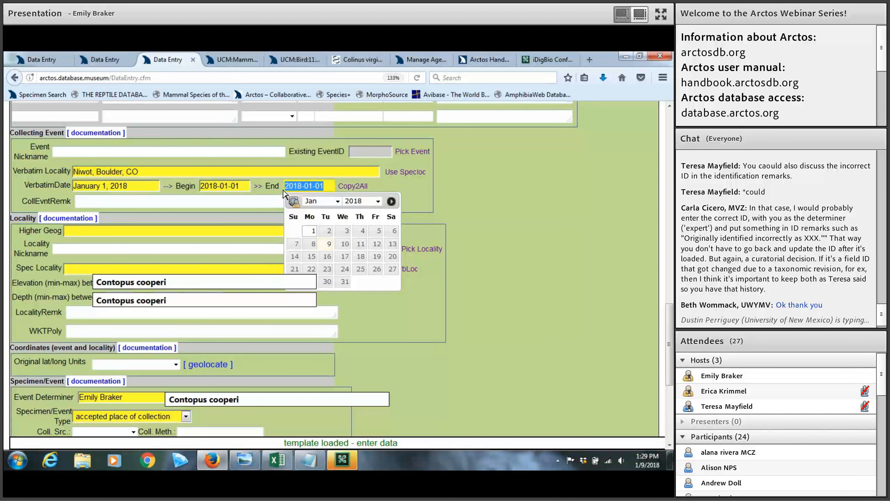
left_click(250, 189)
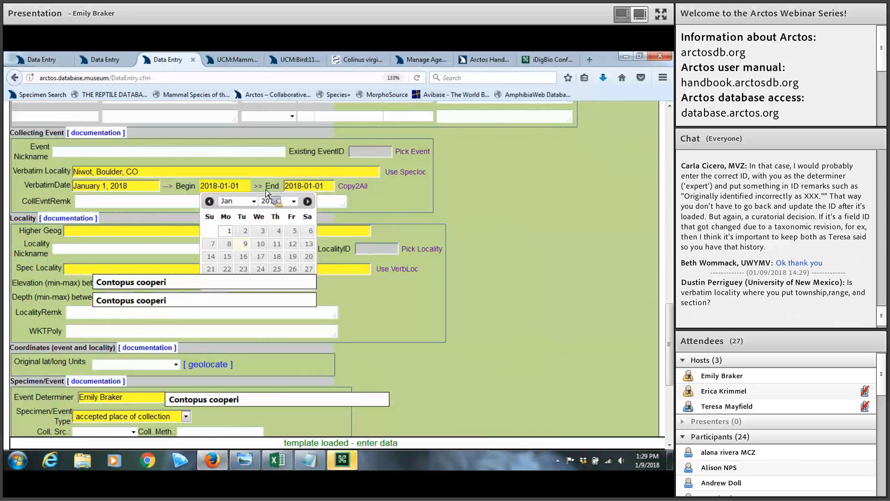
left_click(334, 203)
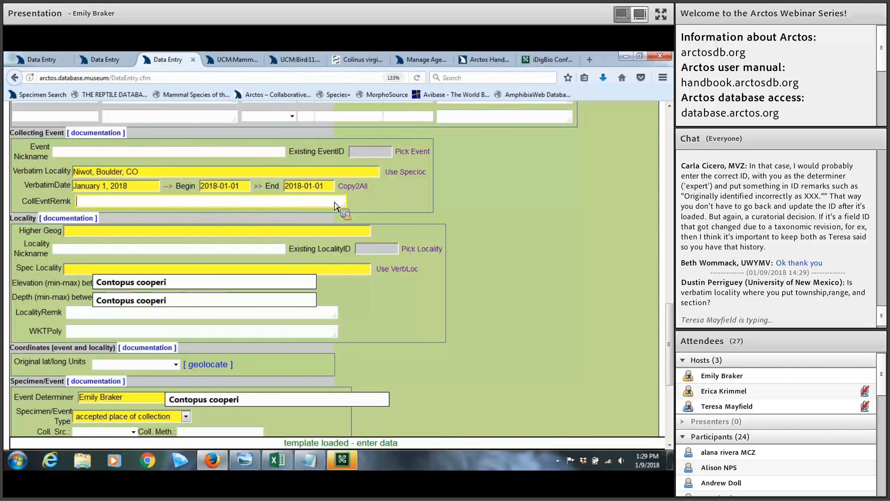
left_click(185, 234)
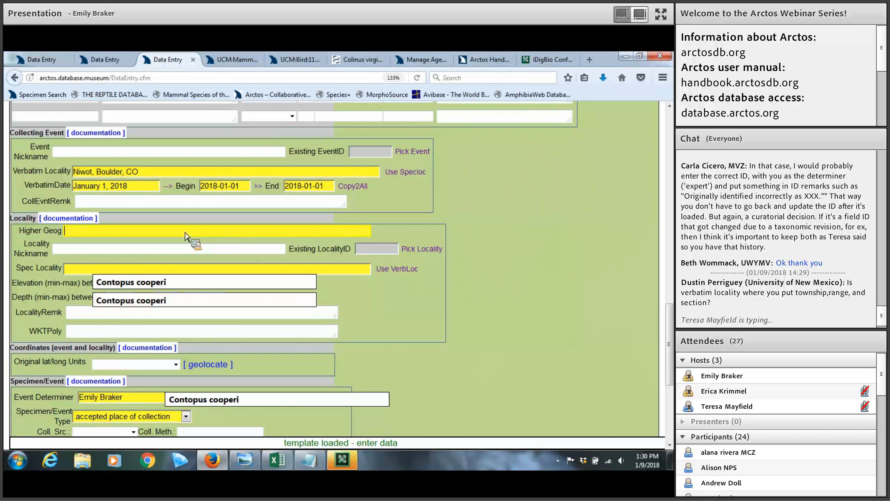
Look up 'Boulder' and set higher geography to Boulder County, Colorado, United States, North America
type("Boulder")
key("Tab")
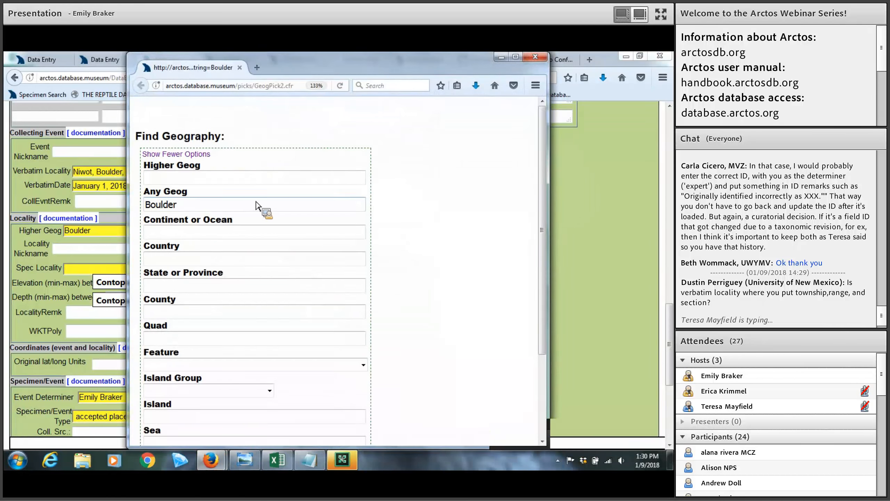
scroll(256, 202, "down", 2)
scroll(301, 366, "down", 1)
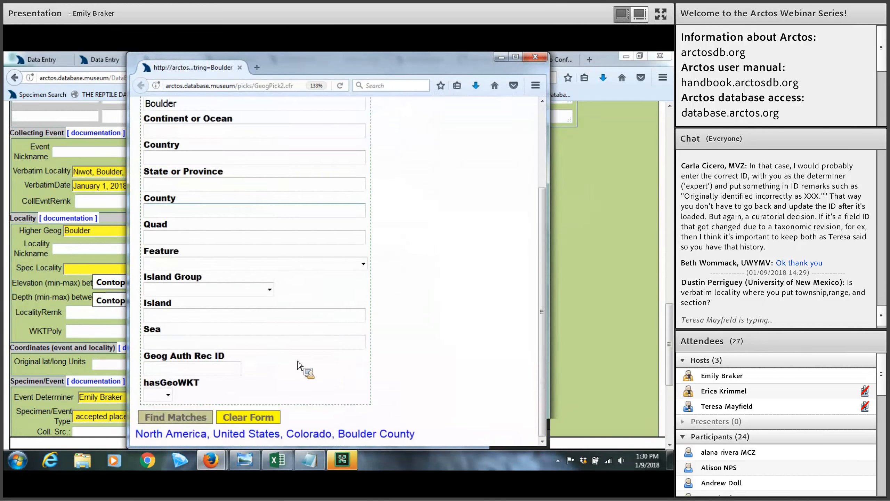
left_click(308, 434)
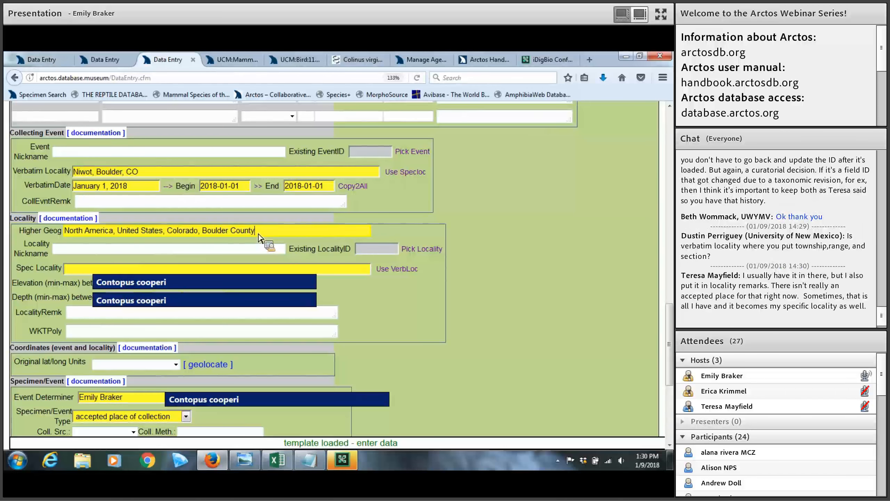
left_click(94, 271)
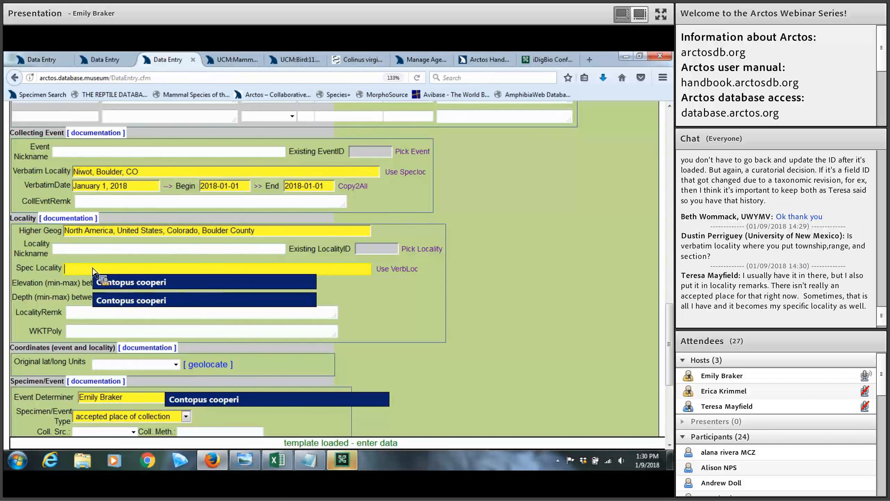
left_click(70, 250)
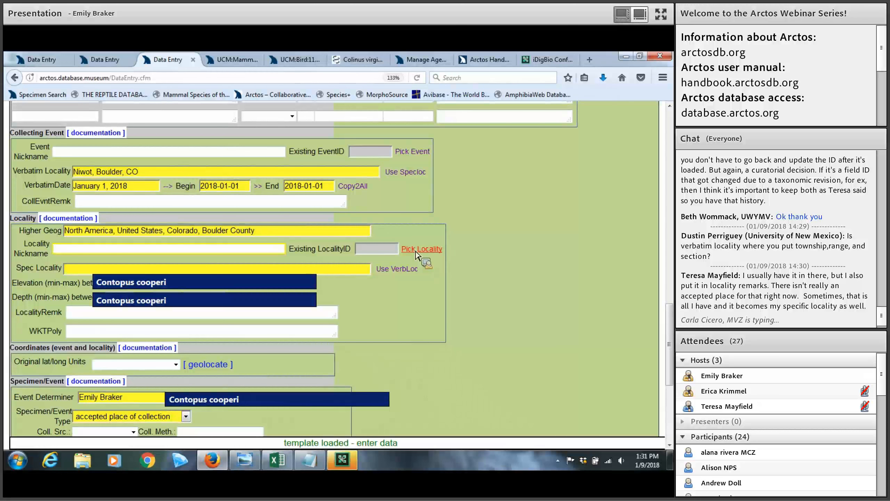
left_click(198, 273)
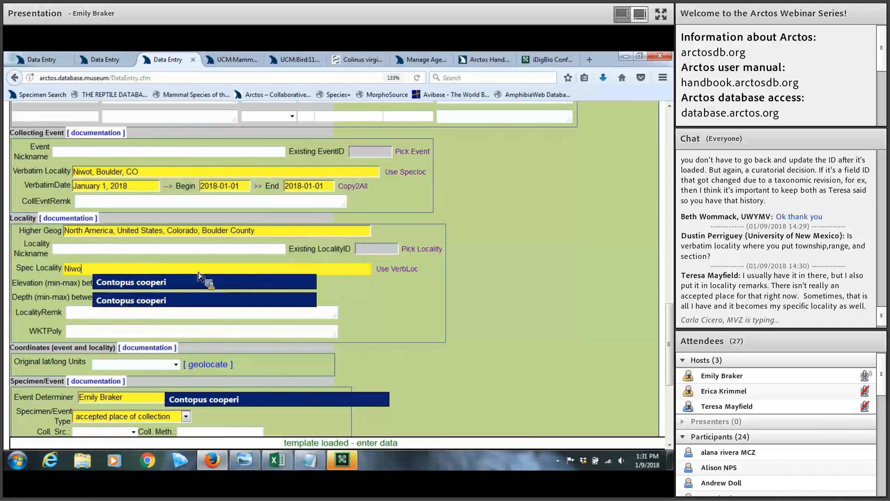
Finish entering Niwot as the specific locality
left_click(354, 290)
scroll(354, 293, "up", 3)
scroll(354, 293, "up", 5)
scroll(383, 290, "down", 10)
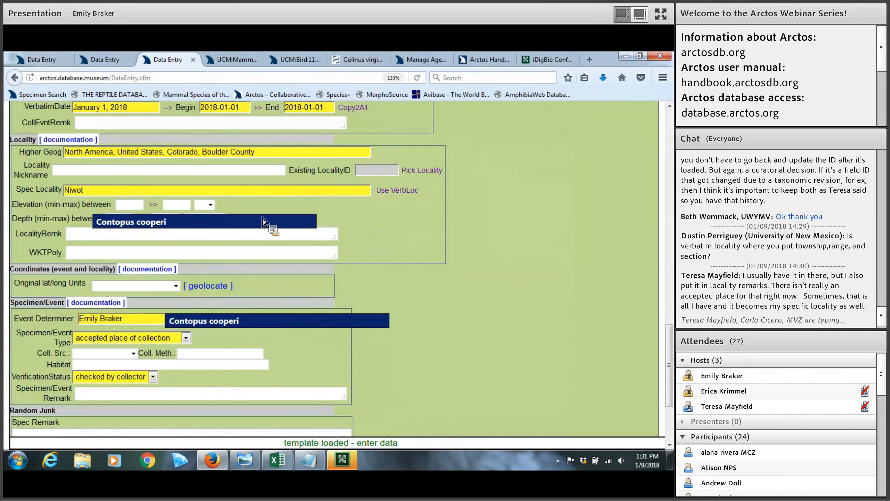
scroll(242, 244, "up", 2)
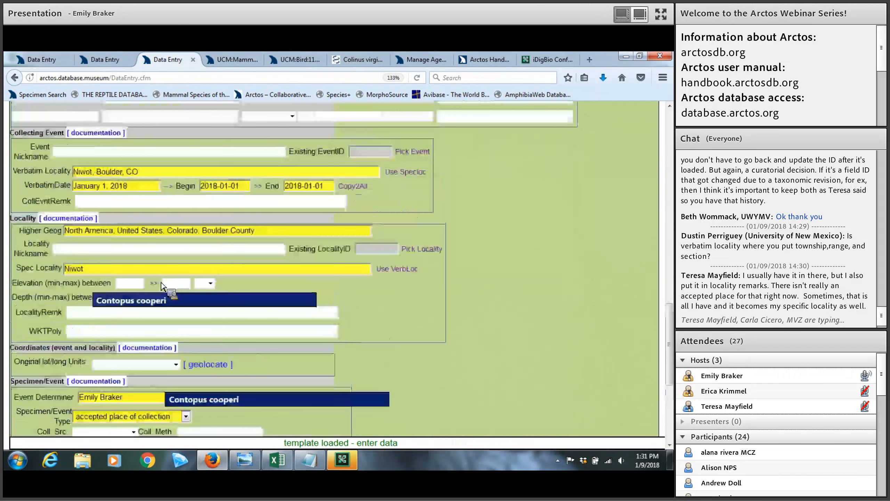
Enter elevation 5095 as both minimum and maximum, with units in feet
left_click(130, 284)
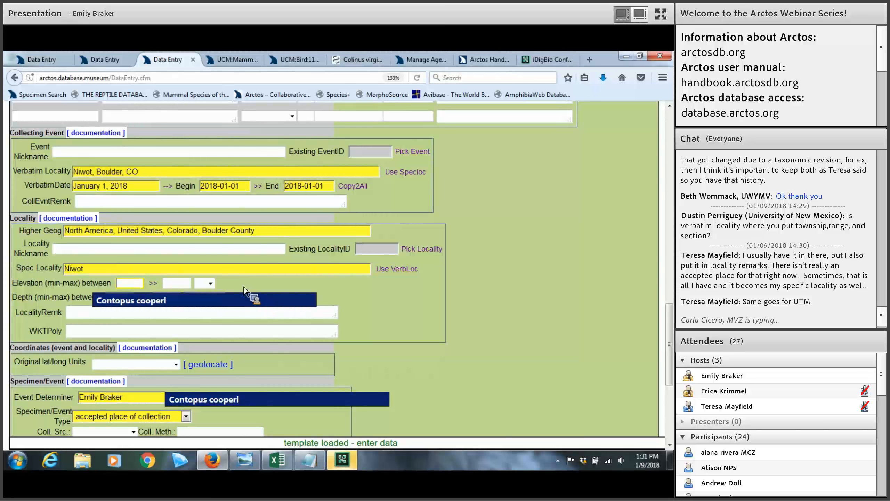
type("5095")
left_click(154, 283)
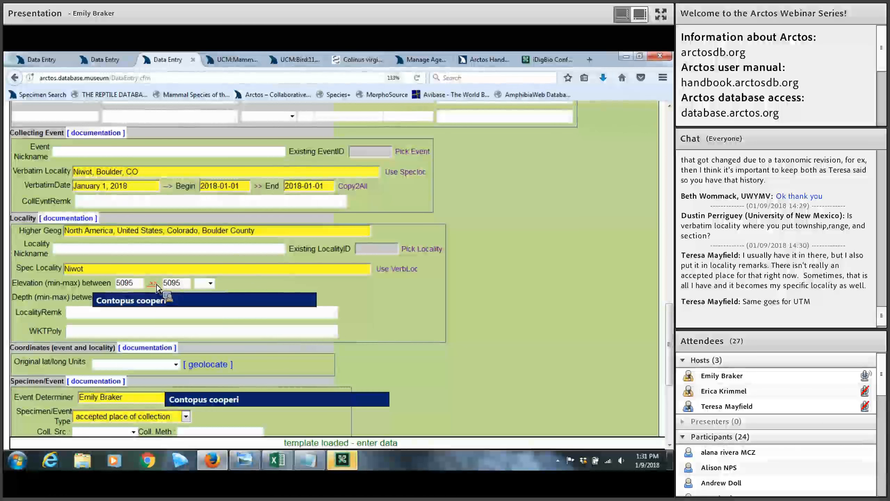
left_click(209, 287)
left_click(202, 308)
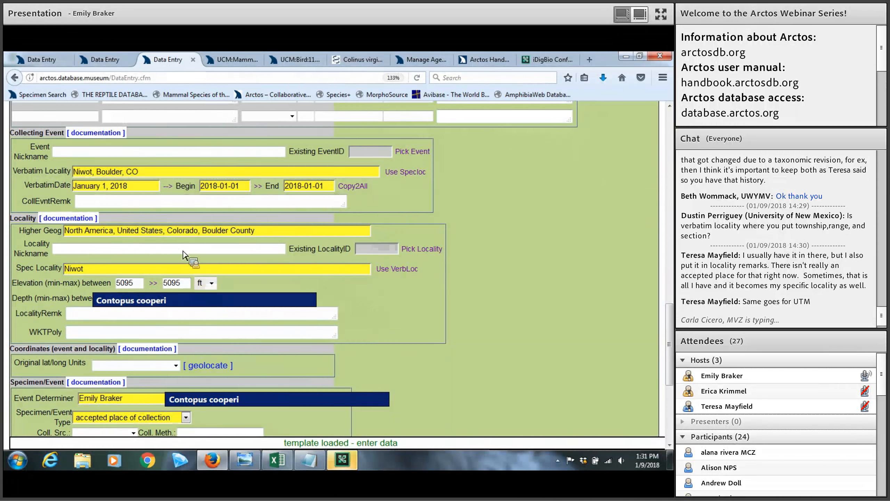
scroll(198, 221, "down", 3)
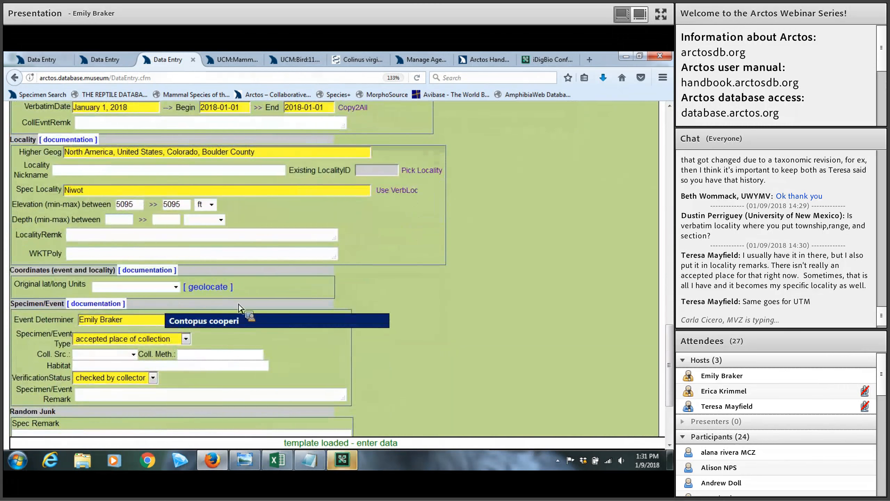
Pass through the depth, locality remarks and WKT polygon fields, leaving them empty
left_click(113, 221)
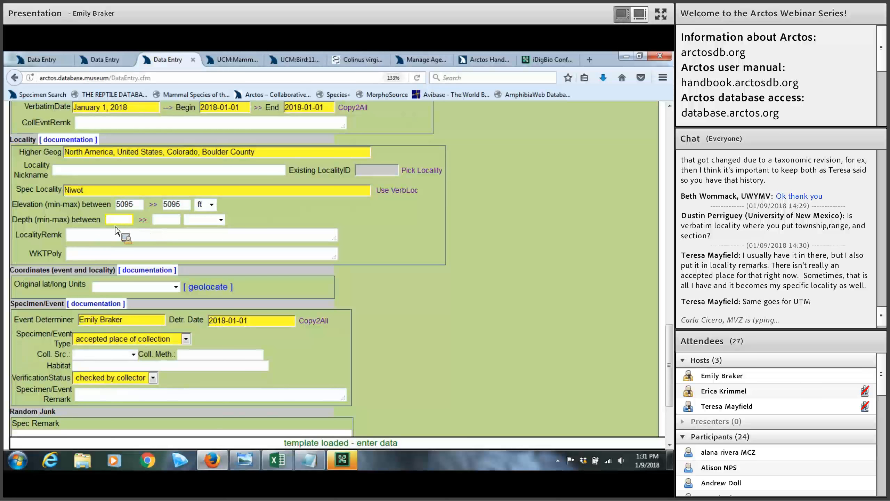
left_click(86, 235)
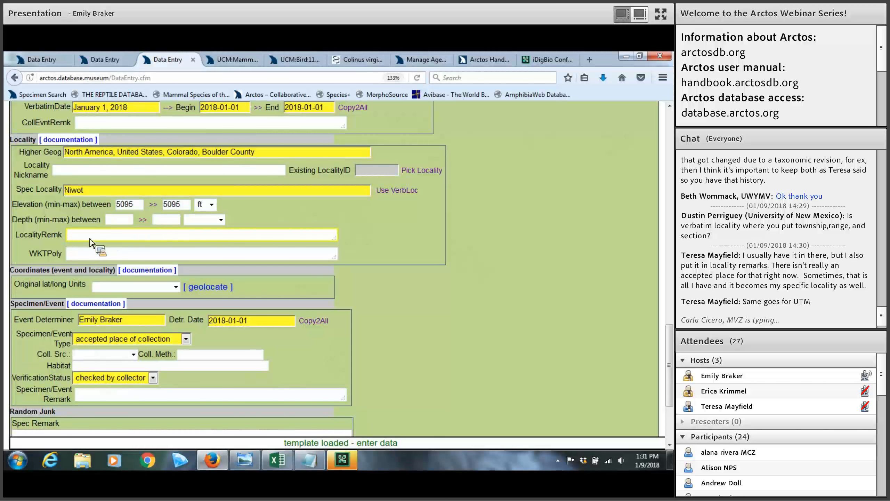
left_click(78, 258)
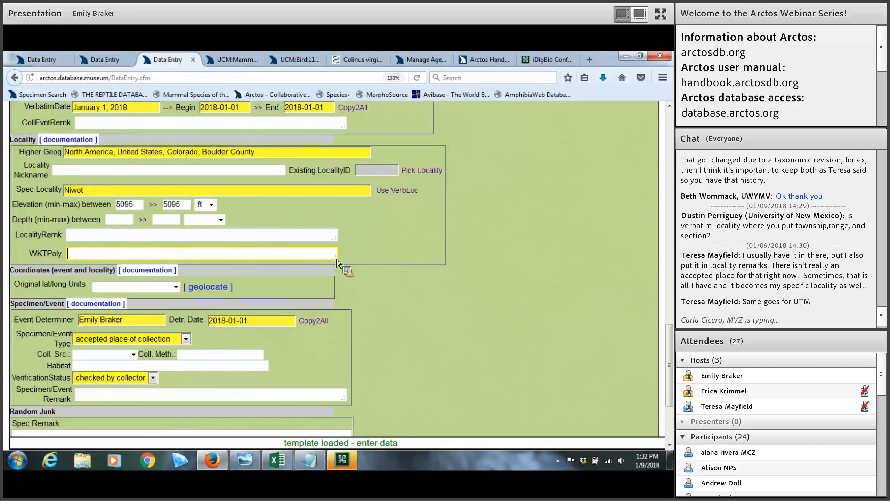
scroll(79, 203, "down", 3)
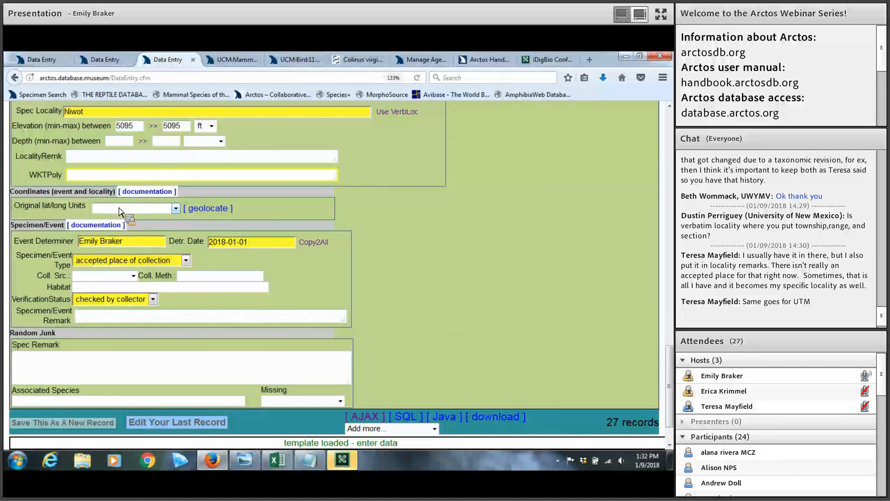
Set Original lat/long Units to decimal degrees and leave the Datum blank
left_click(173, 209)
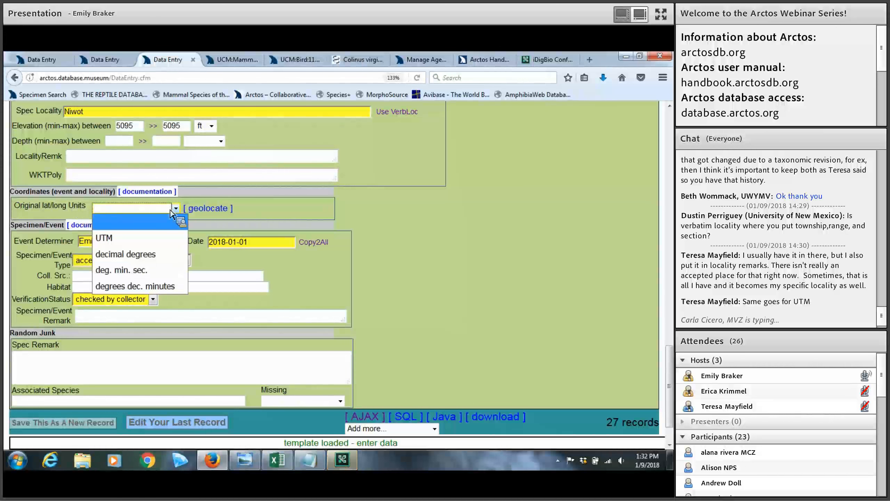
left_click(152, 259)
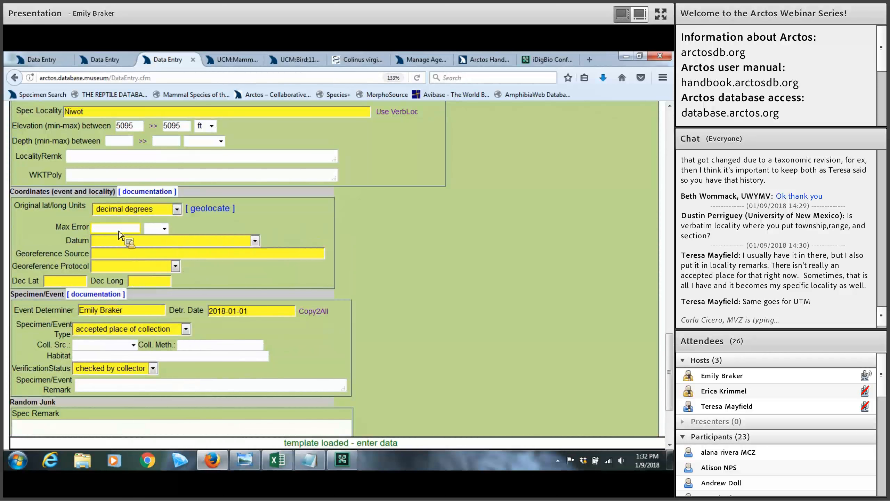
left_click(229, 243)
left_click(197, 252)
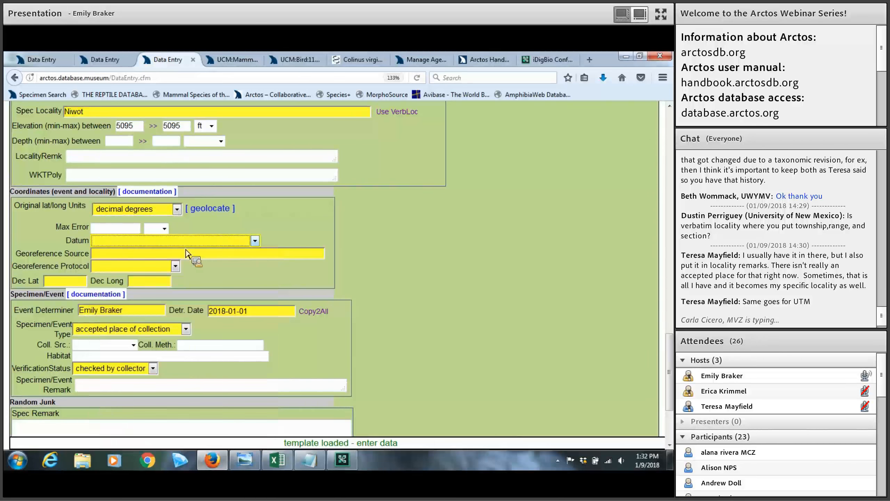
Leave Georeference Protocol blank and move to the Dec Lat and Dec Long fields
left_click(140, 267)
left_click(142, 270)
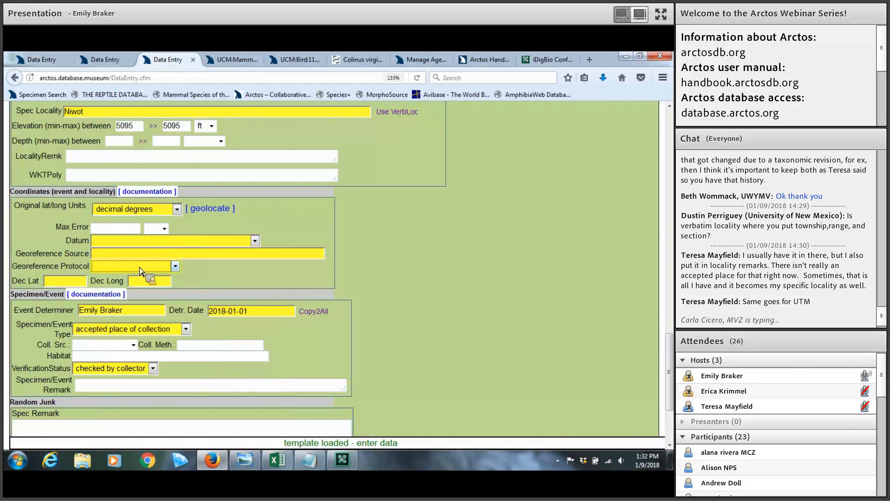
key("Tab")
left_click(140, 282)
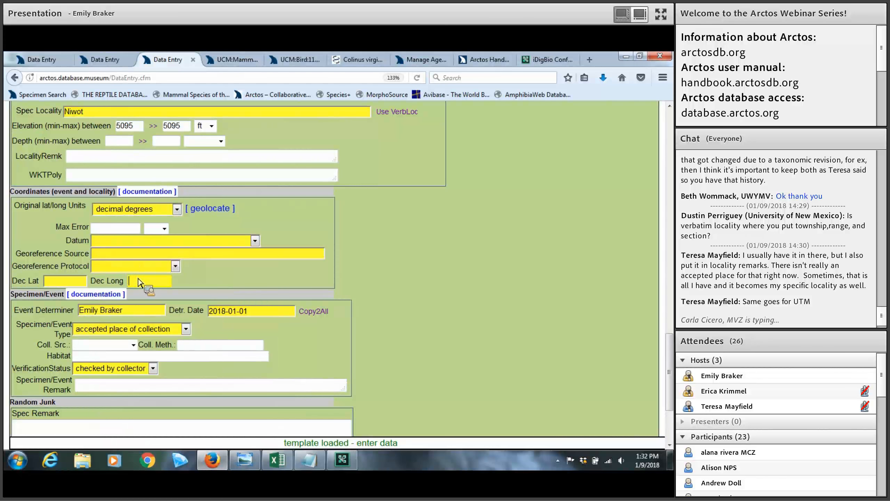
Georeference Niwot with GeoLocate, replacing coordinates with 40.103874, -105.170819, 3498 m error, WGS 1984
left_click(208, 216)
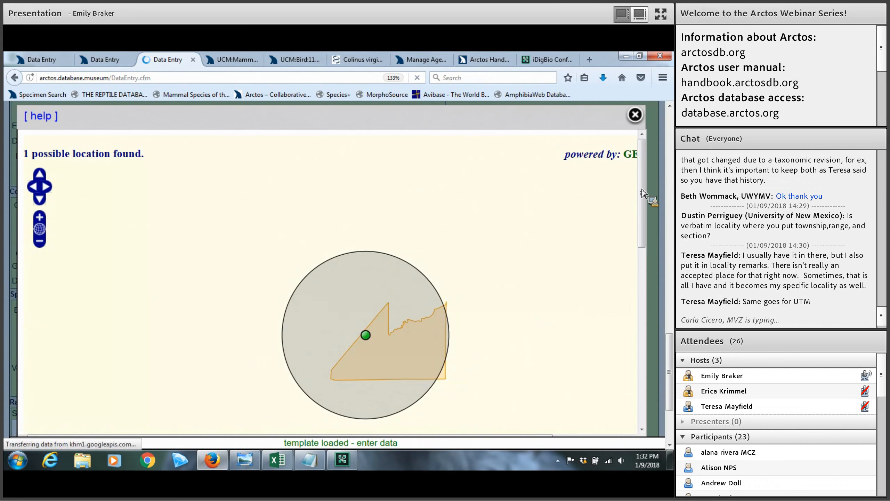
scroll(640, 197, "down", 3)
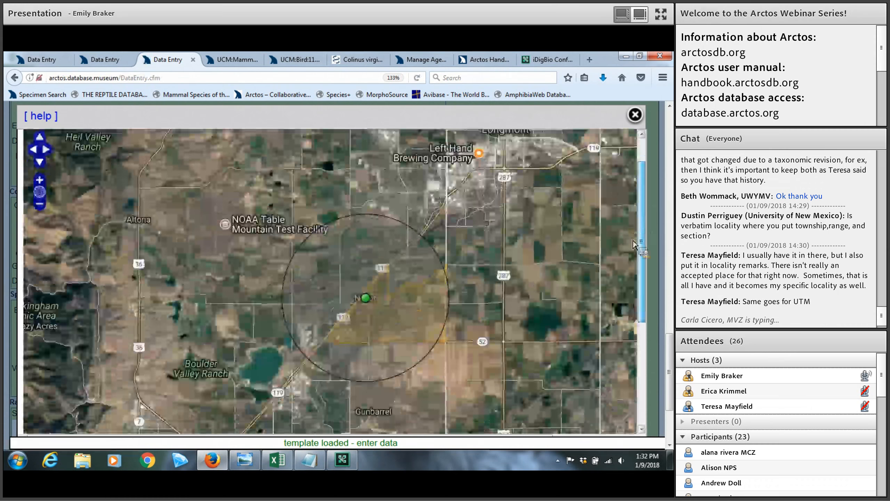
scroll(634, 268, "down", 2)
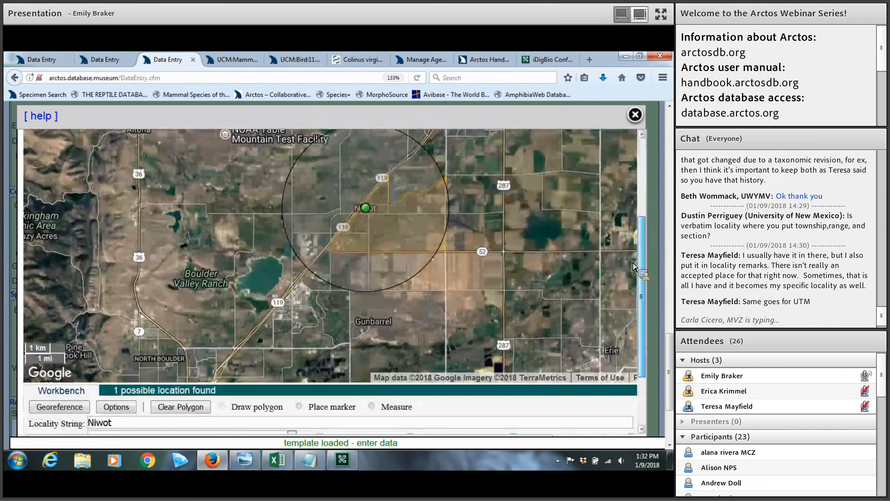
scroll(634, 278, "down", 3)
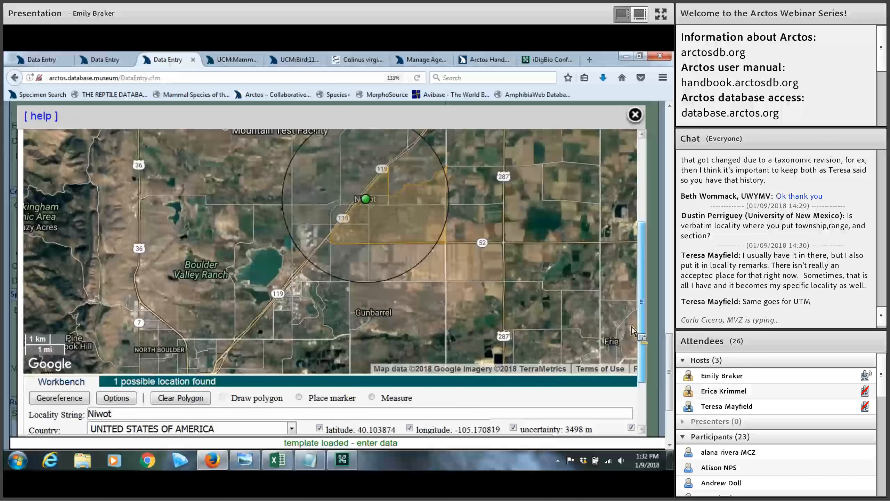
scroll(633, 284, "up", 1)
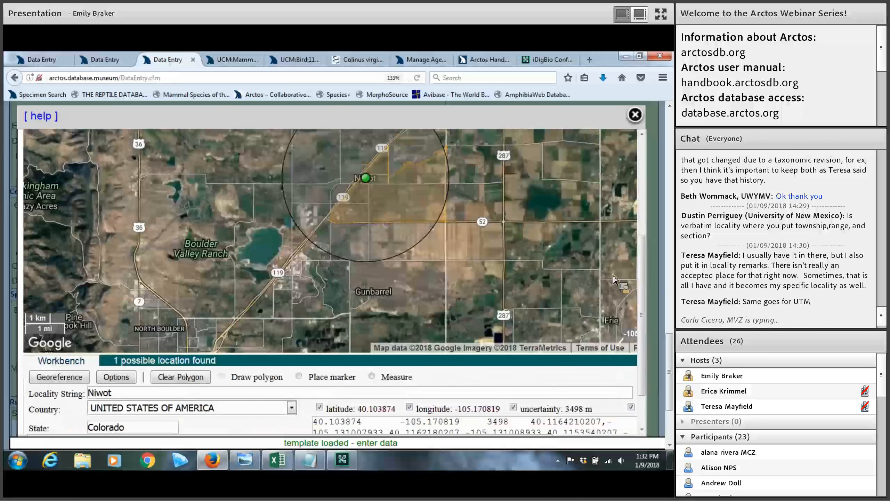
scroll(554, 280, "down", 1)
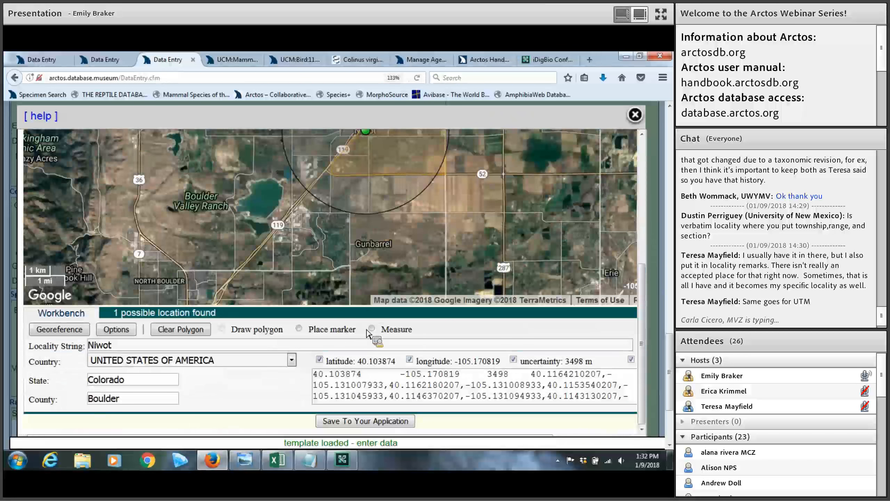
left_click(354, 422)
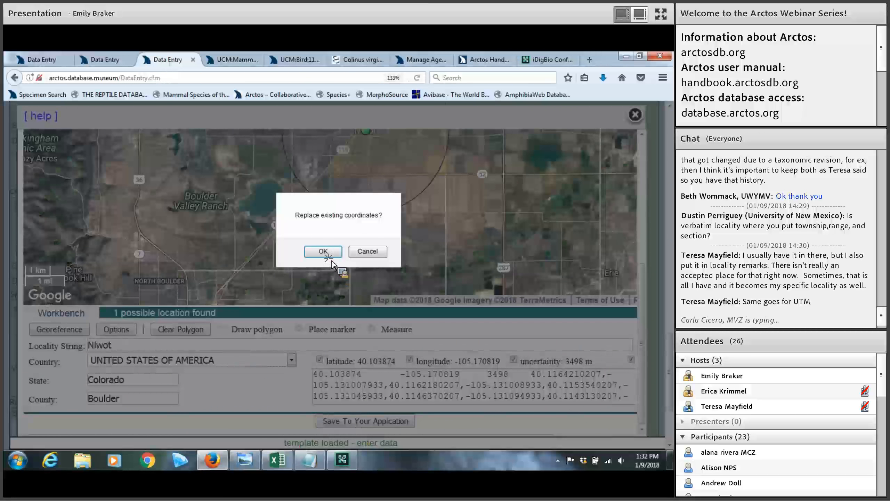
left_click(323, 251)
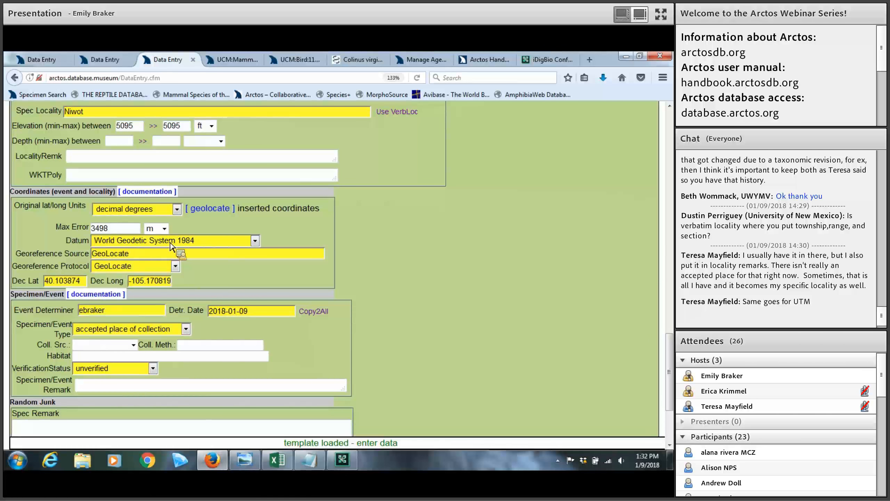
Open the Specimen/Event Type options and select the event determiner's value
scroll(317, 241, "down", 3)
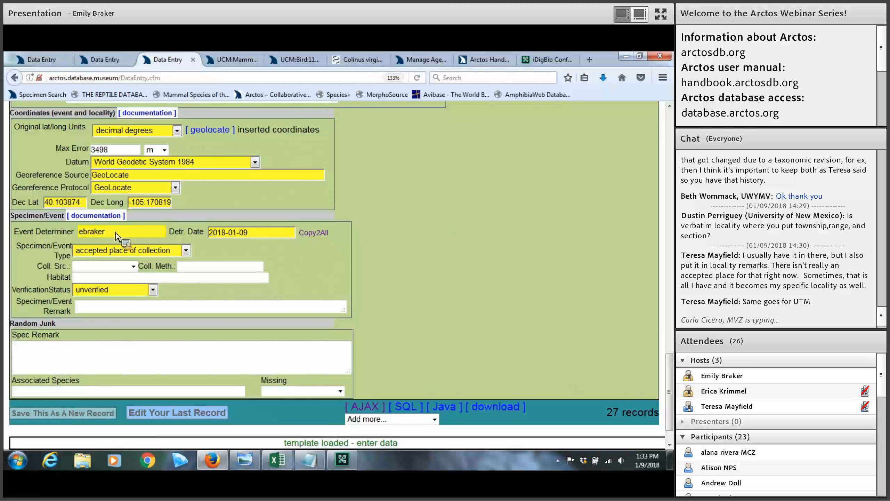
left_click(167, 248)
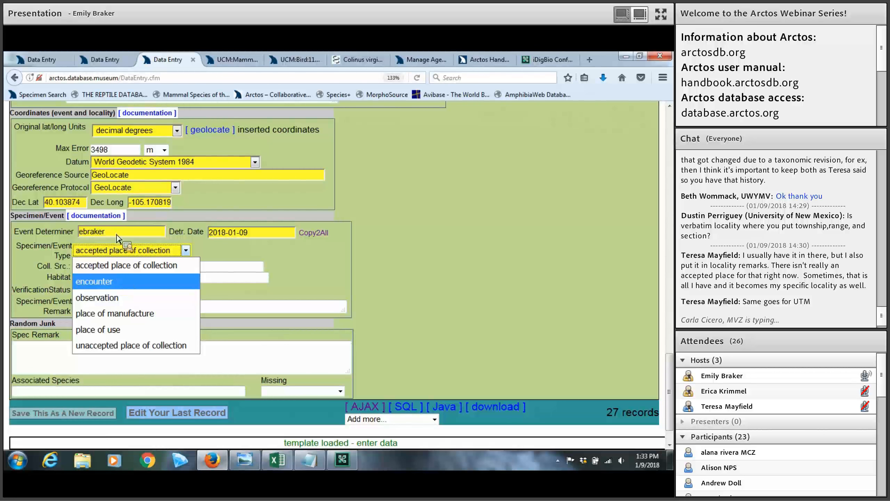
double_click(80, 234)
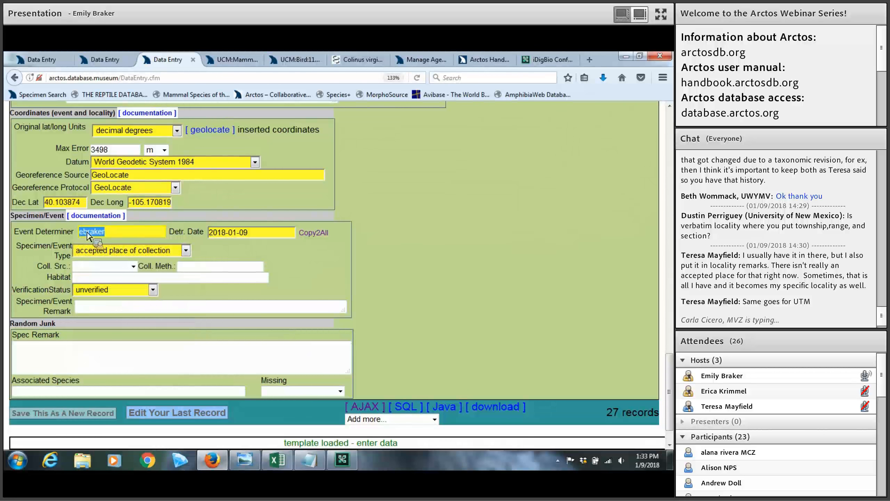
left_click_drag(74, 234, 173, 257)
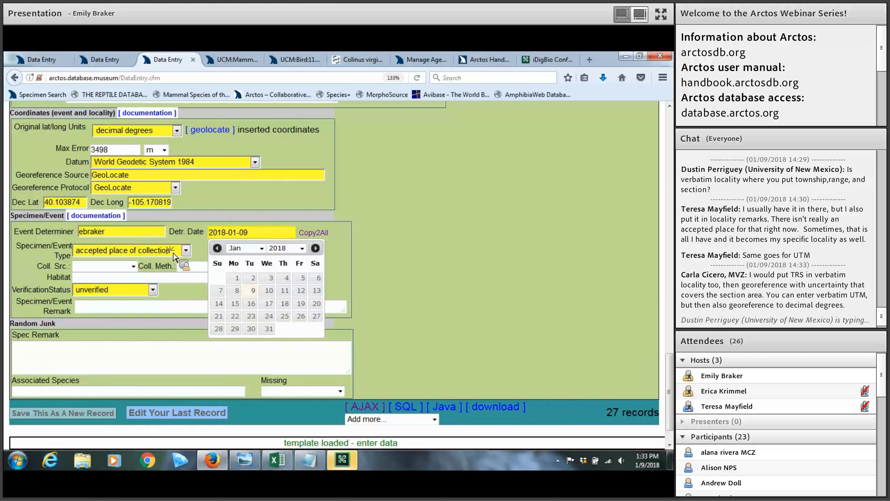
Close the Specimen/Event Type options unchanged and show the VerificationStatus choices
left_click(173, 257)
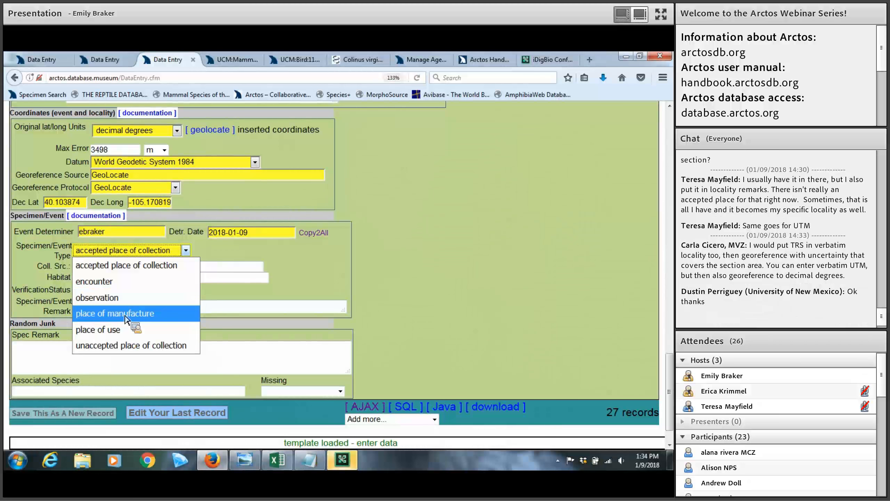
left_click(322, 286)
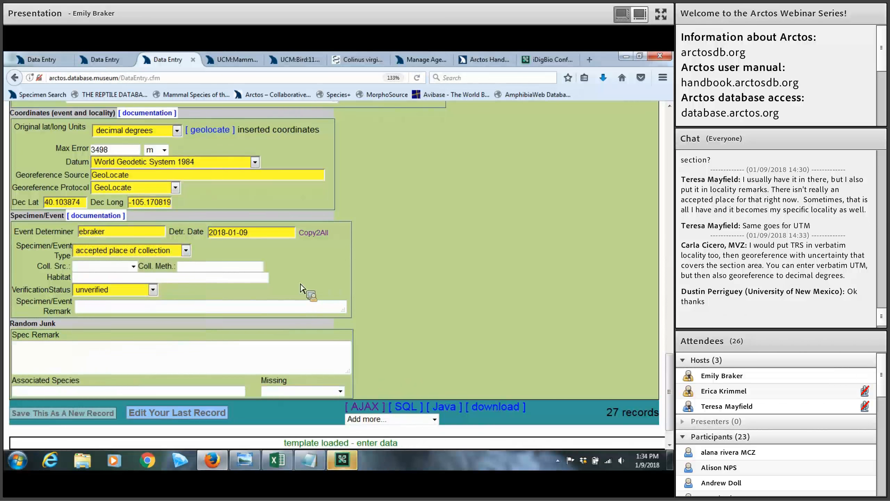
scroll(224, 274, "down", 3)
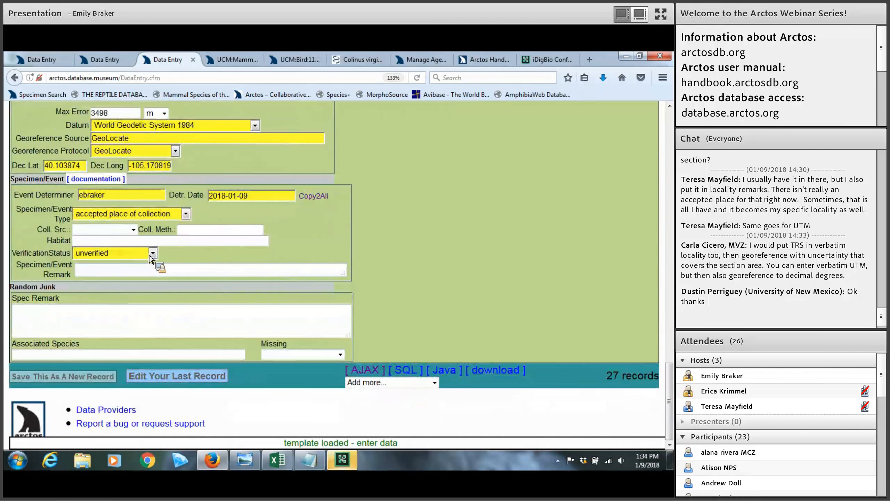
left_click(151, 254)
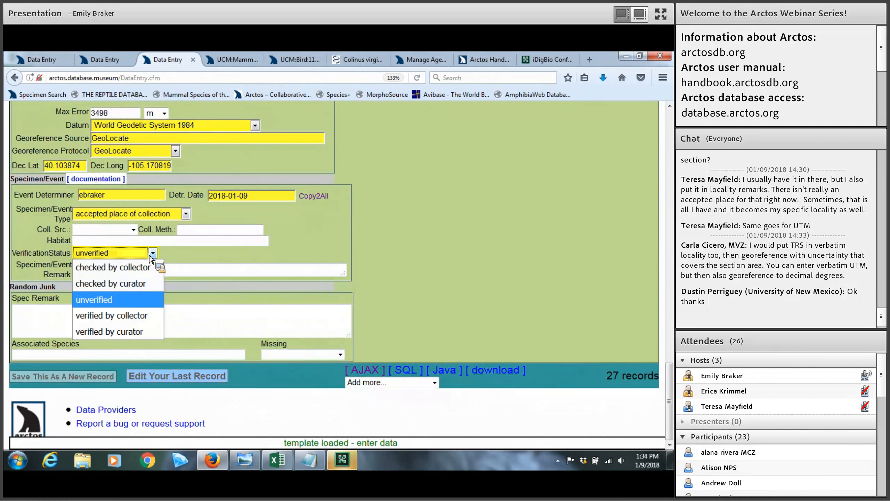
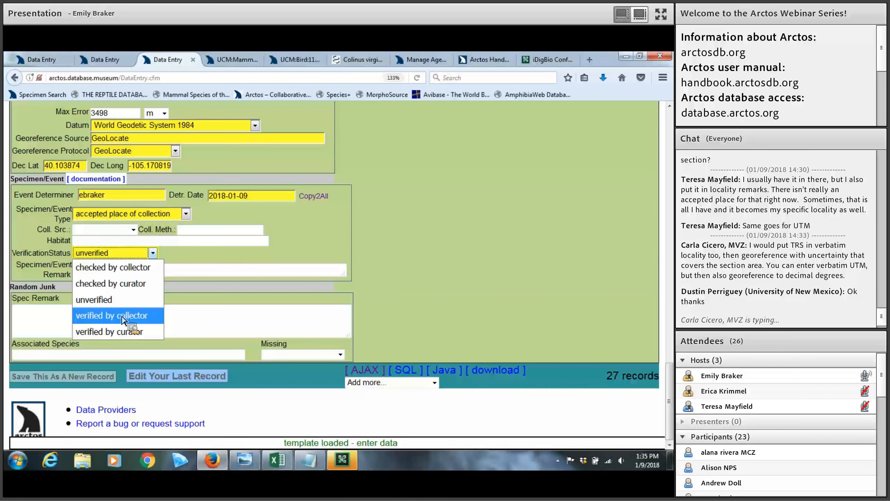
Keep verification status as unverified and fill in the specimen/event remark, spec remark and associated species fields
left_click(220, 266)
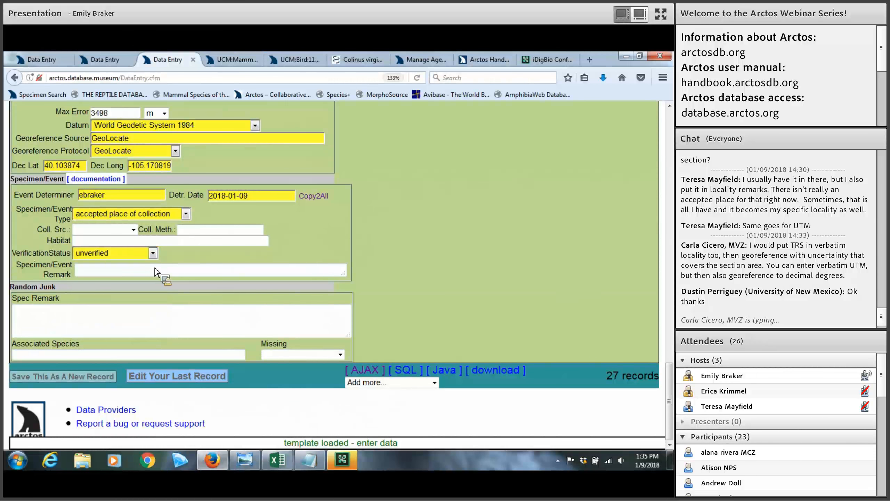
left_click(96, 272)
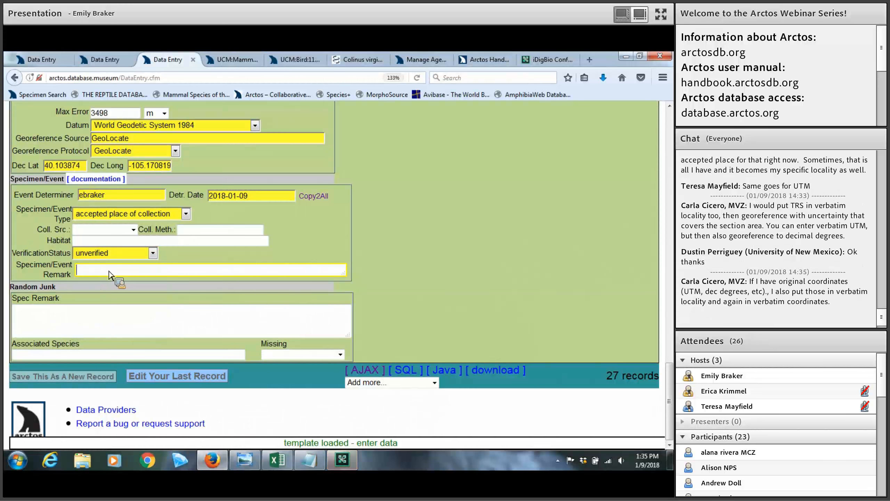
left_click(44, 318)
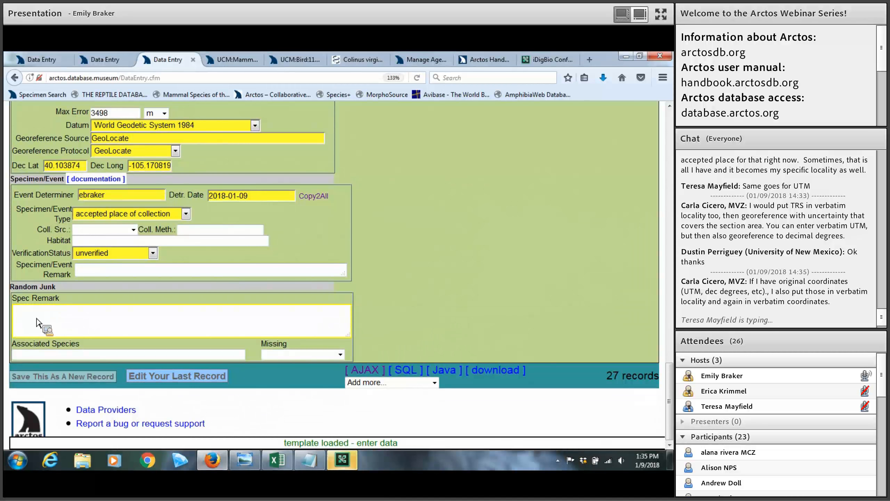
left_click(38, 354)
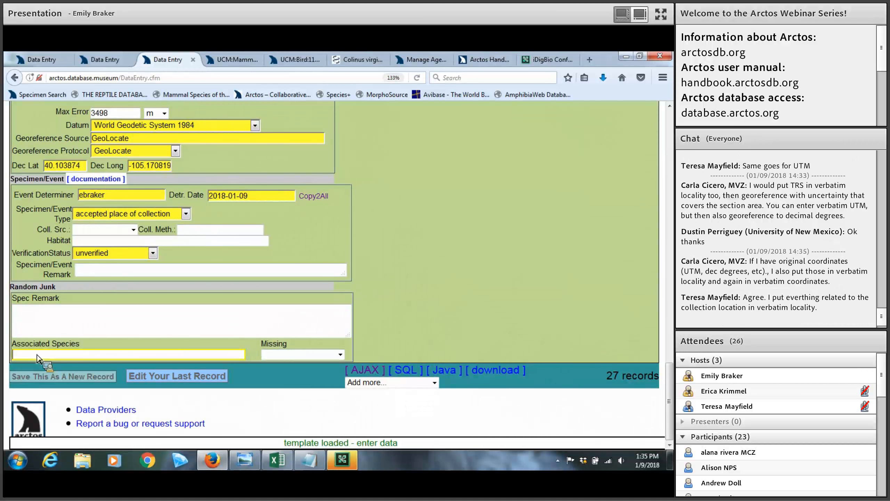
Leave the Missing field unset and save the entry as a new record, making 28 in total
left_click(291, 355)
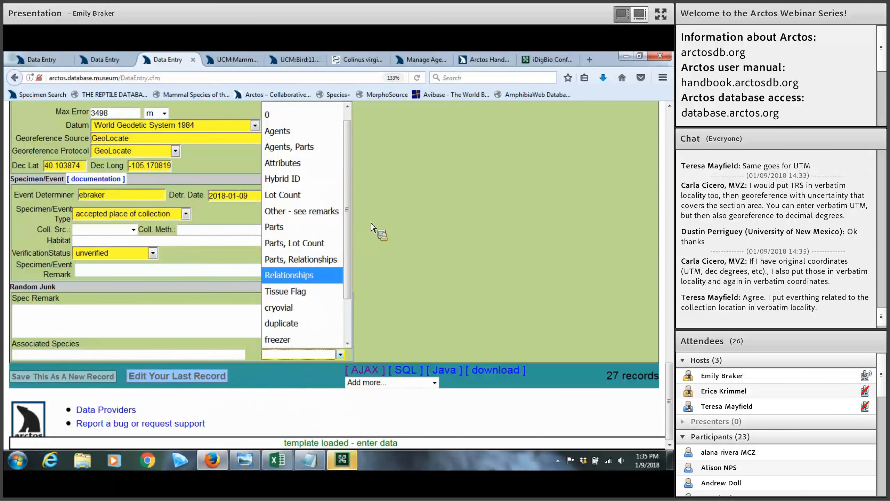
key("Down")
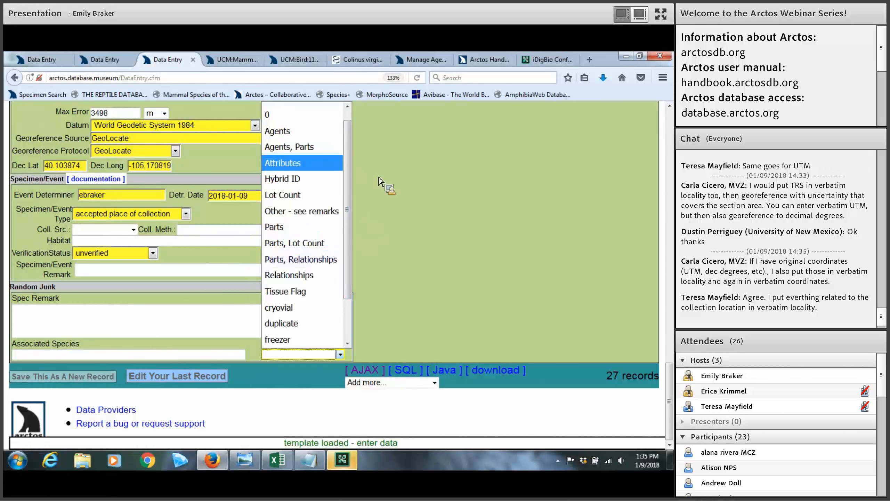
left_click(377, 177)
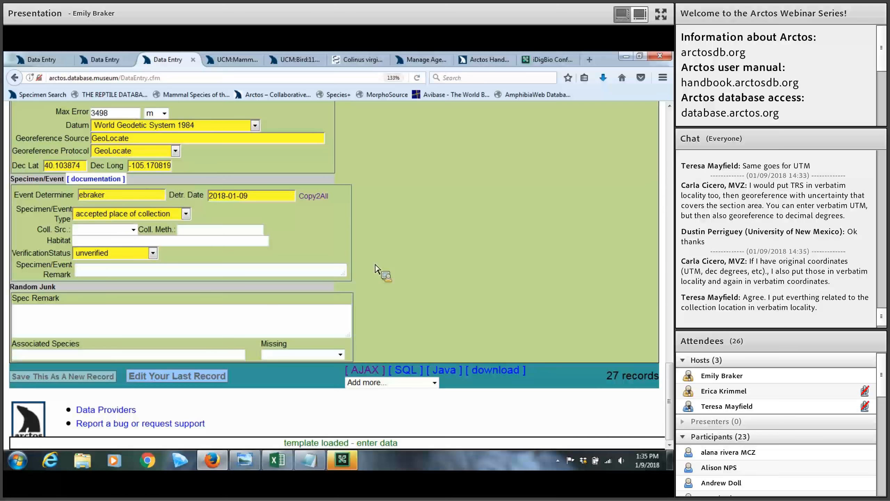
left_click(59, 378)
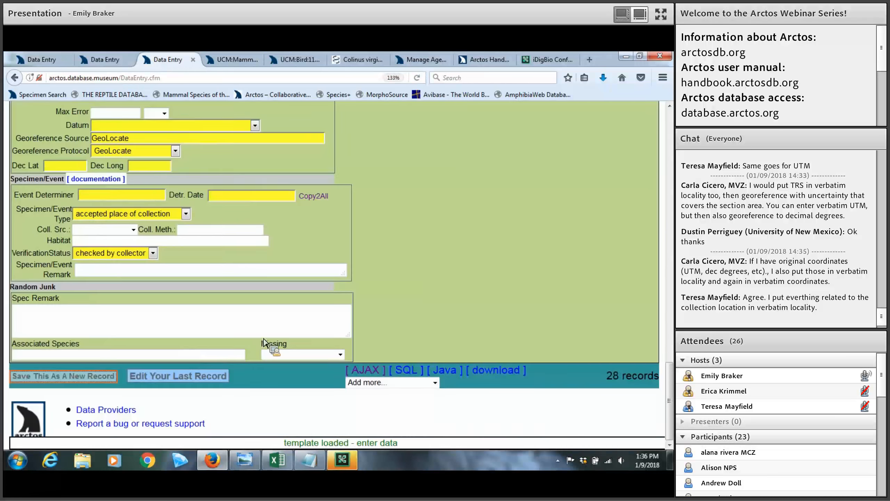
scroll(270, 364, "up", 3)
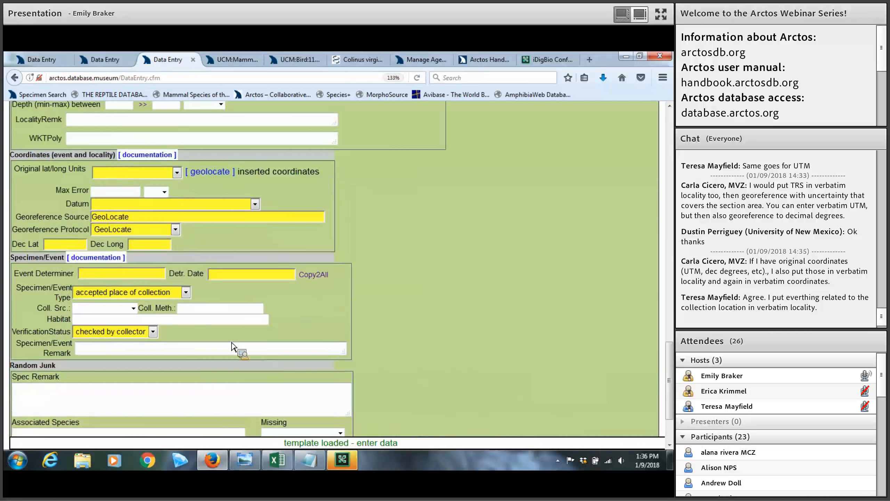
scroll(196, 364, "down", 3)
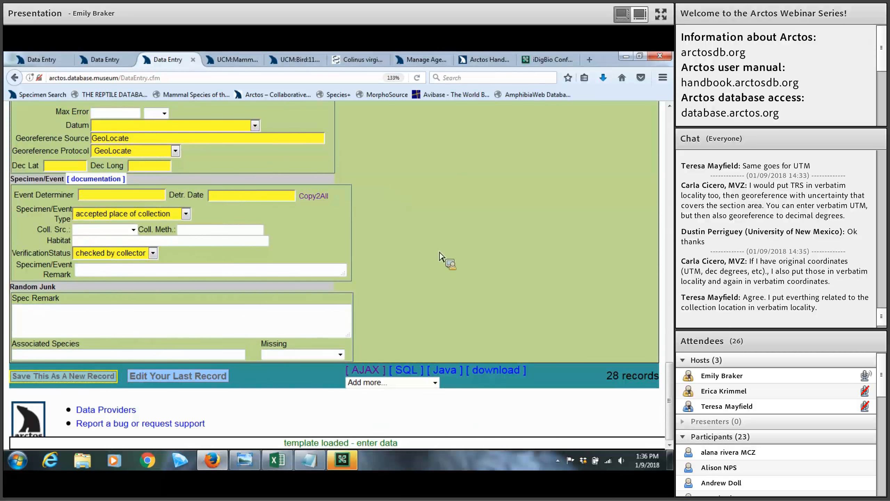
scroll(313, 211, "up", 7)
scroll(427, 245, "up", 6)
scroll(263, 189, "up", 5)
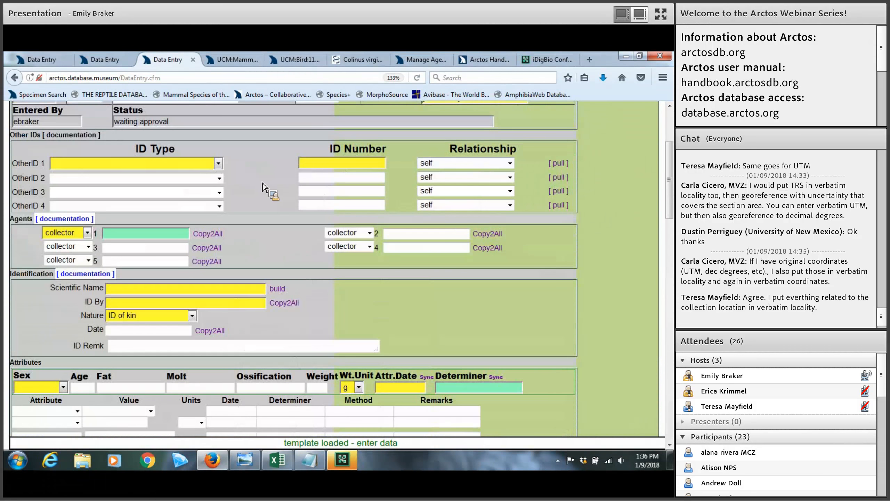
scroll(264, 189, "up", 1)
scroll(264, 189, "up", 4)
scroll(389, 232, "down", 5)
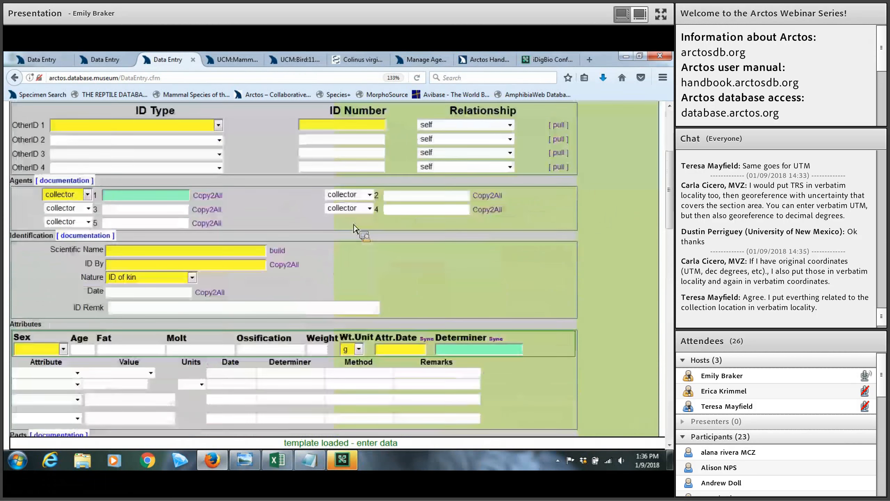
scroll(388, 228, "down", 2)
scroll(389, 230, "down", 2)
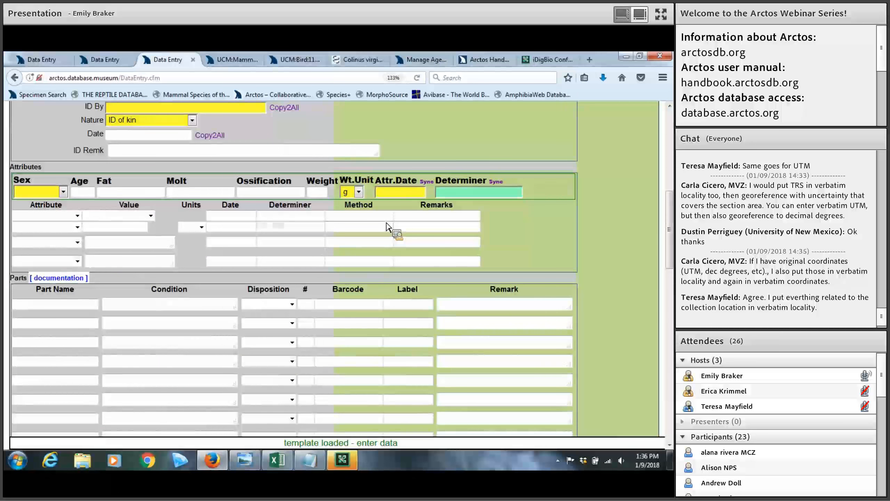
scroll(388, 228, "down", 2)
scroll(389, 214, "down", 7)
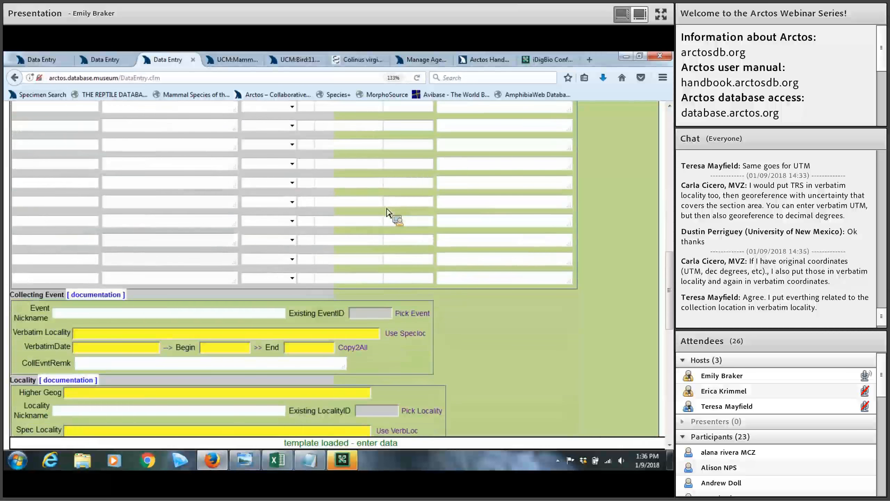
scroll(450, 235, "down", 12)
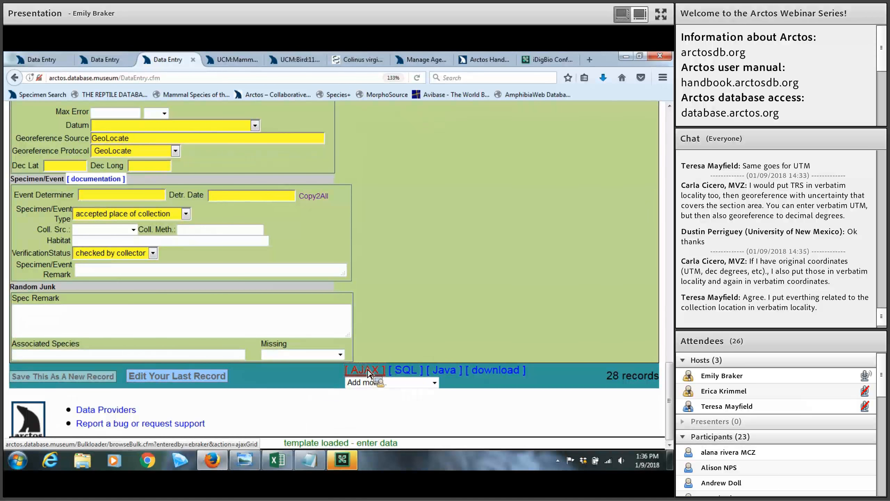
Open the AJAX bulkloader staging grid, zoom out twice, and go to page 2
left_click(366, 370)
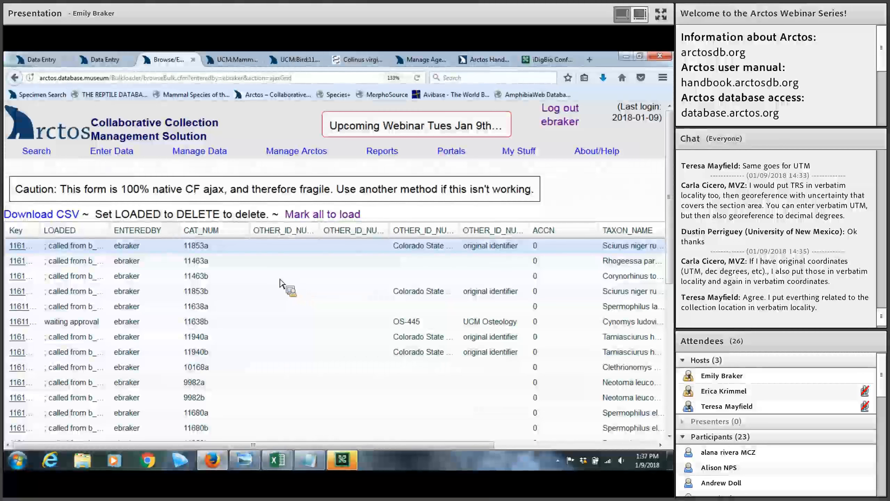
key("ctrl+minus")
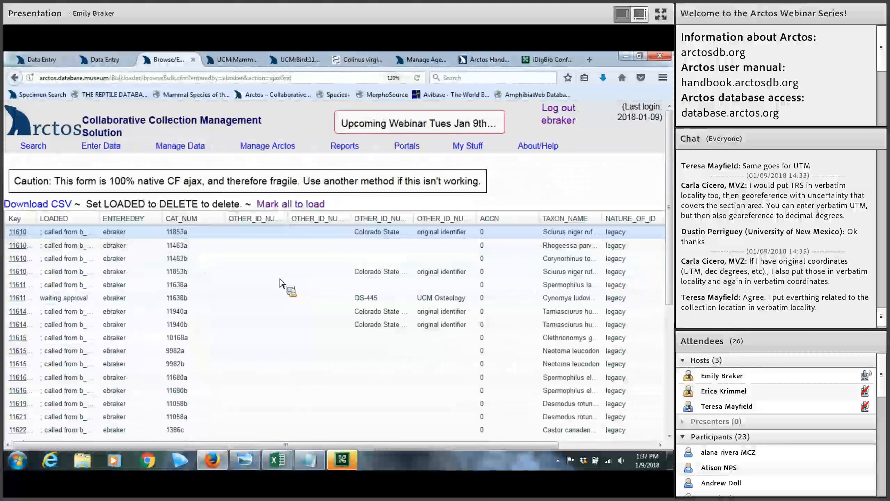
key("ctrl+minus")
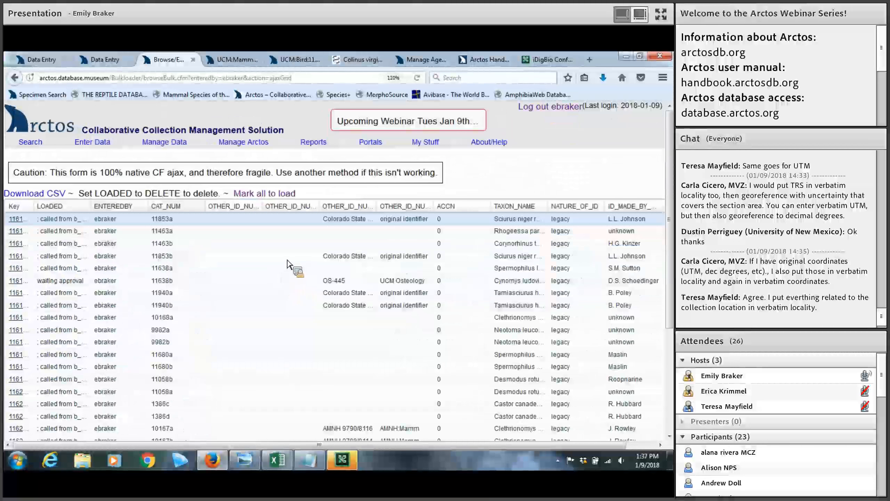
scroll(289, 259, "down", 4)
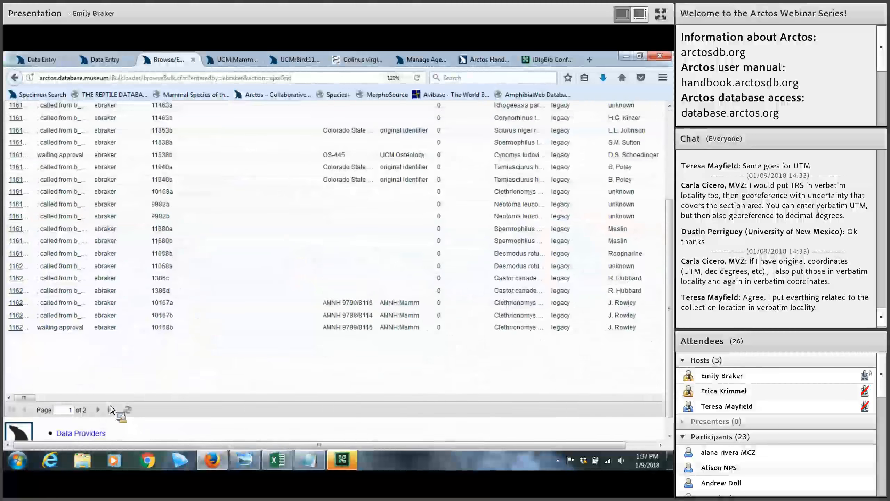
left_click(98, 410)
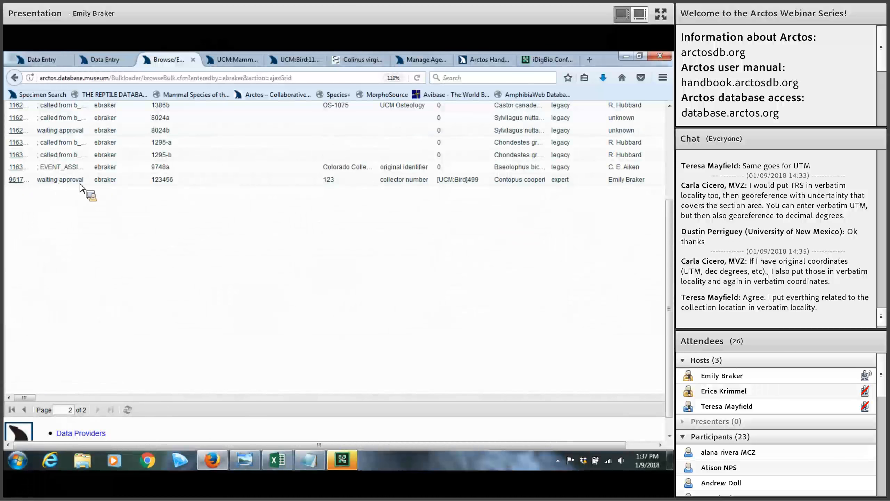
mouse_move(34, 399)
left_mouse_down()
mouse_move(67, 400)
mouse_move(48, 400)
left_mouse_up()
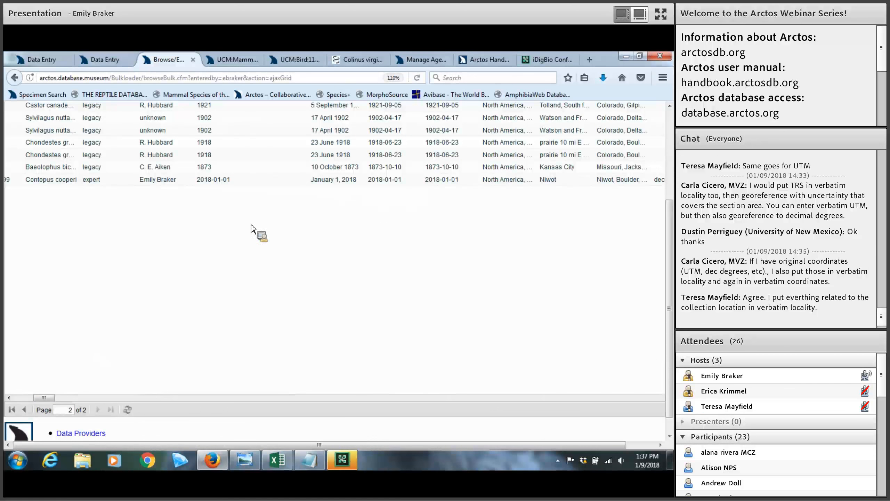
Change the Contopus cooperi record's date day from 1 to 2, making it January 2, 2018
double_click(338, 180)
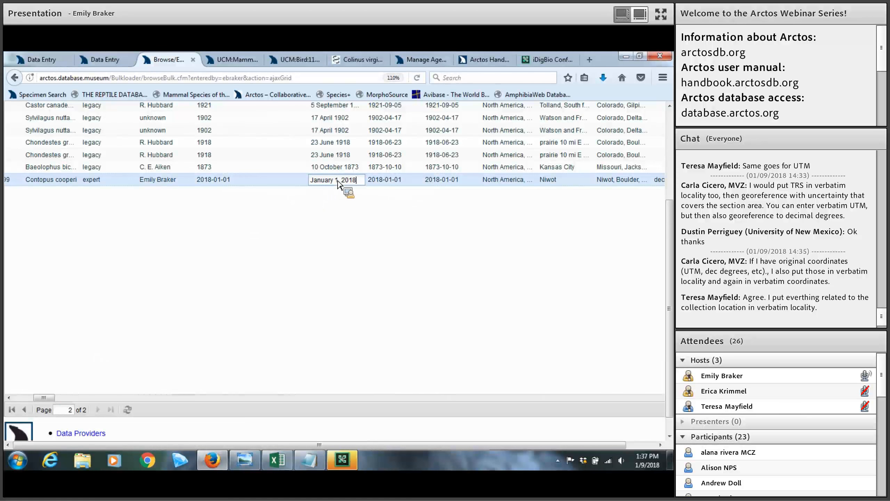
type("2")
key("Return")
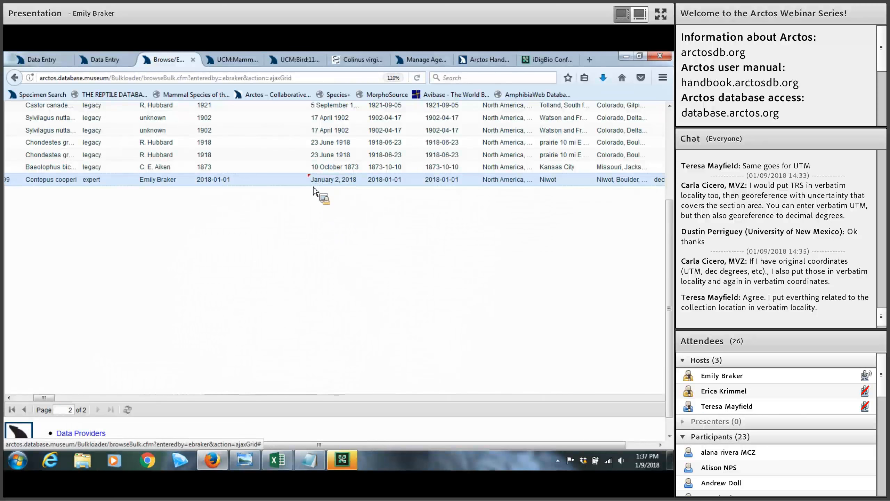
left_click_drag(51, 398, 30, 399)
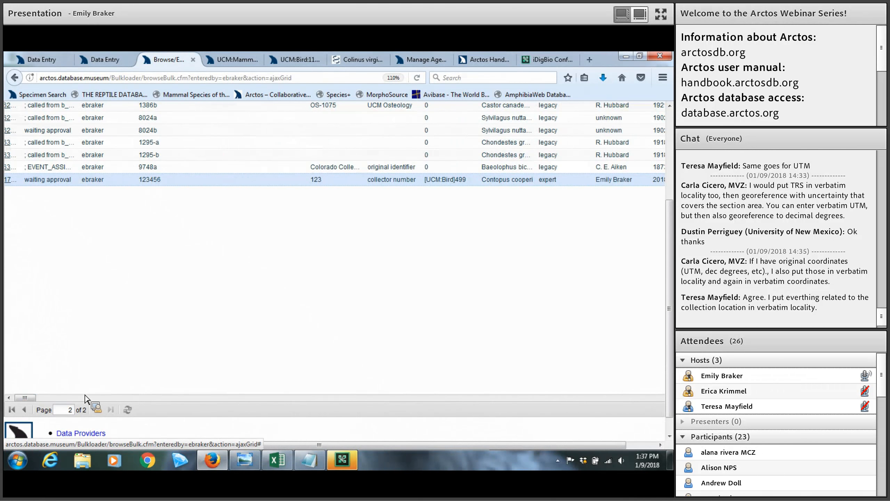
mouse_move(30, 399)
left_mouse_down()
mouse_move(90, 404)
mouse_move(29, 396)
left_mouse_up()
scroll(129, 328, "up", 3)
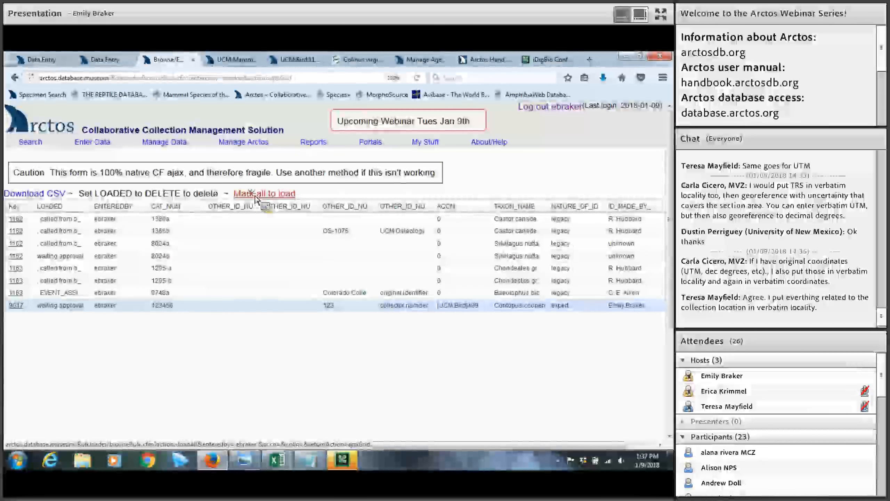
left_click(256, 198)
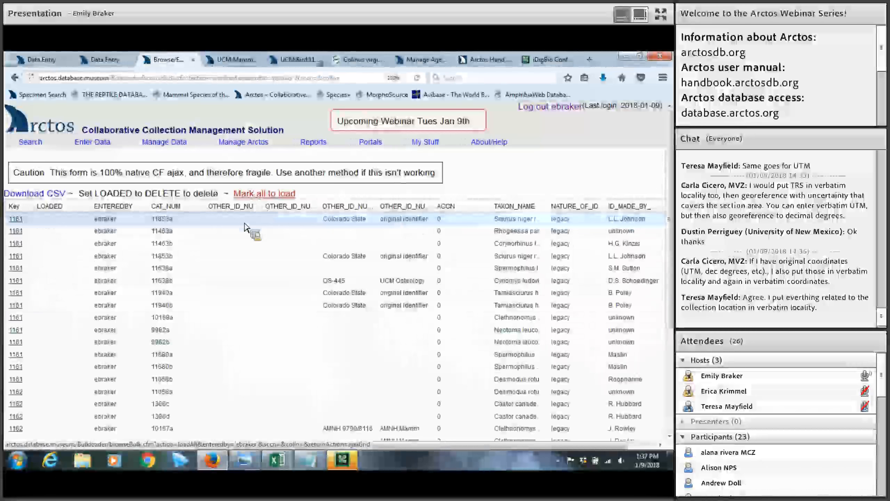
scroll(116, 372, "down", 4)
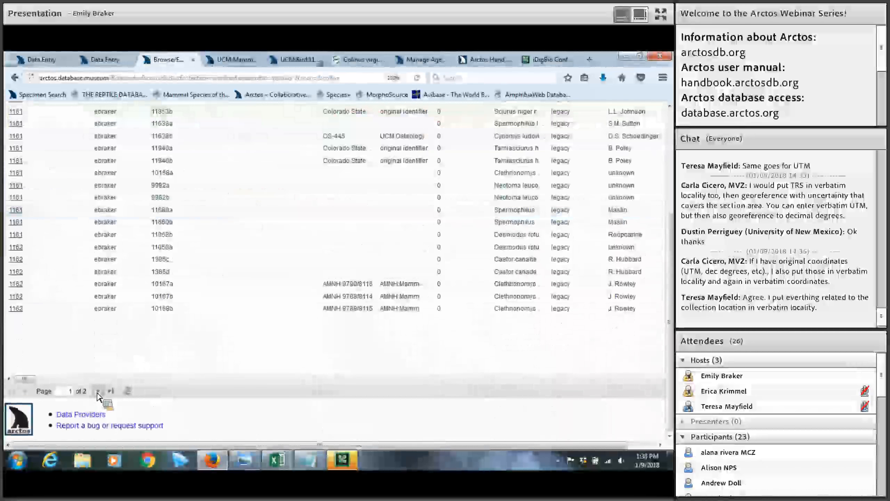
left_click(98, 390)
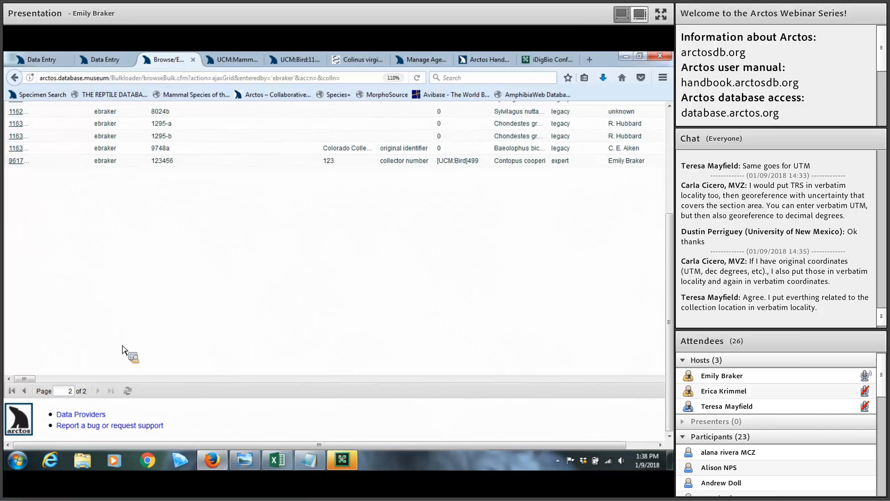
scroll(127, 343, "up", 3)
scroll(127, 343, "up", 2)
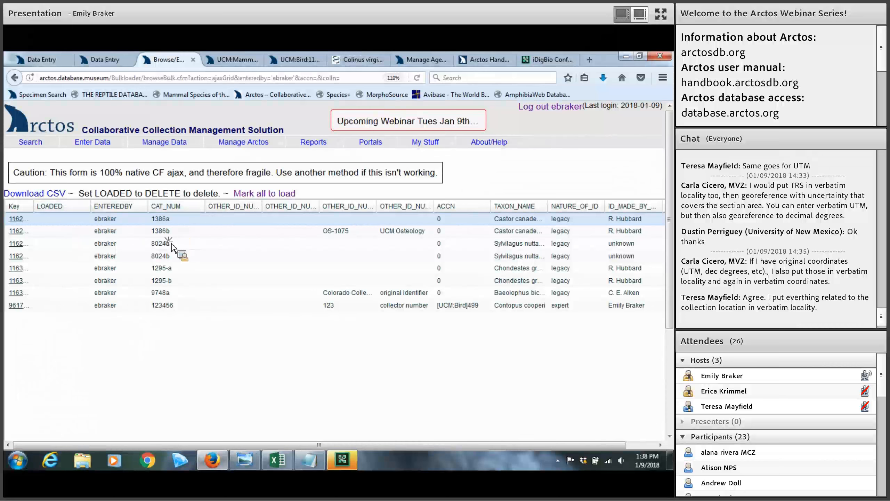
left_click(174, 233)
key("Return")
key("Return")
key("Return")
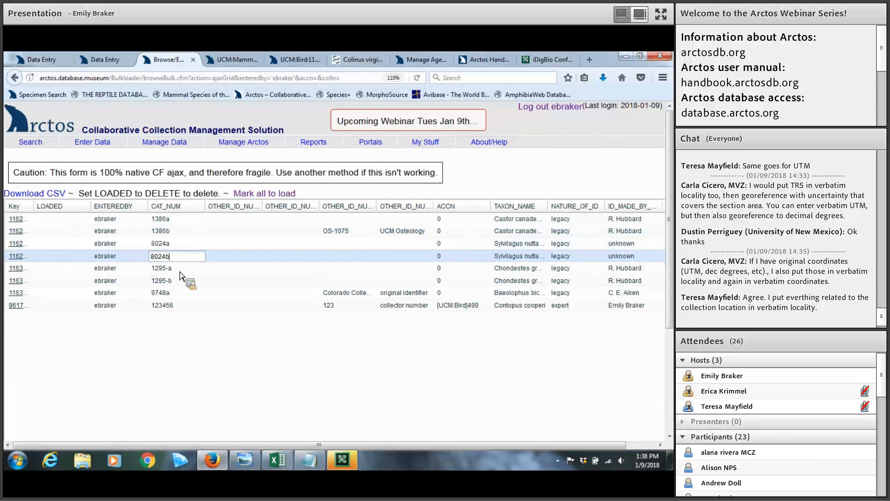
left_click(179, 248)
left_click(179, 246)
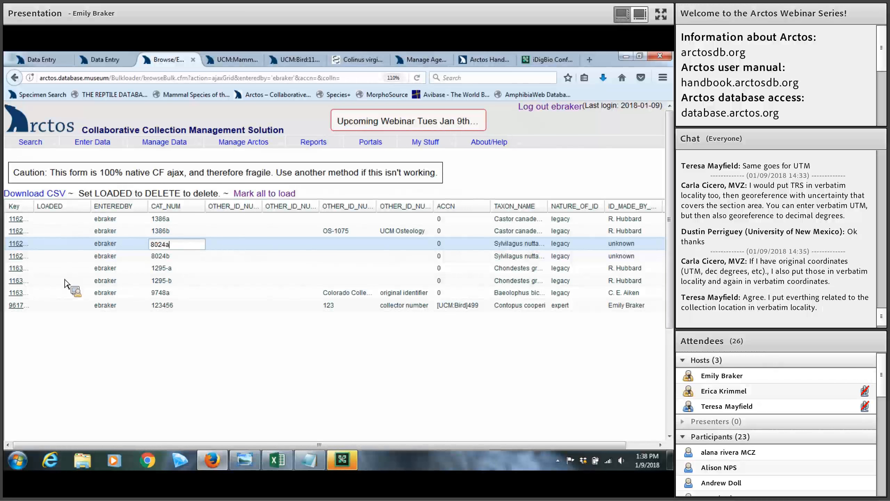
scroll(70, 284, "down", 2)
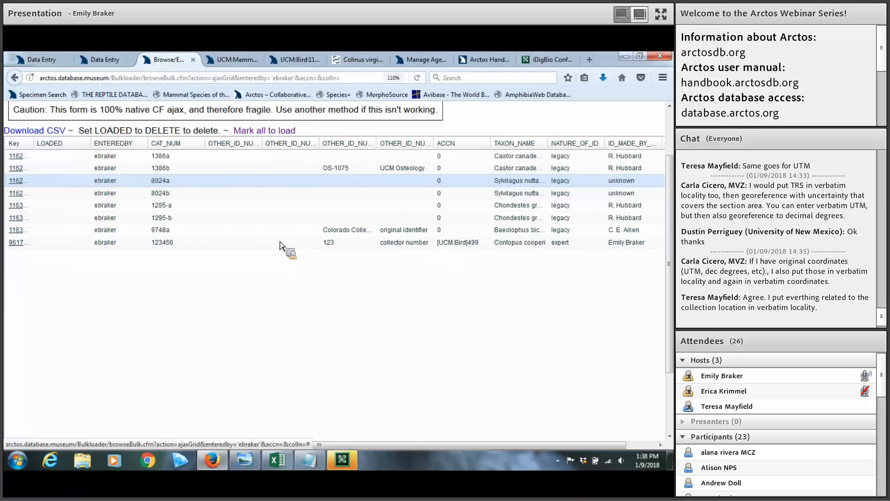
scroll(198, 193, "up", 2)
mouse_move(102, 144)
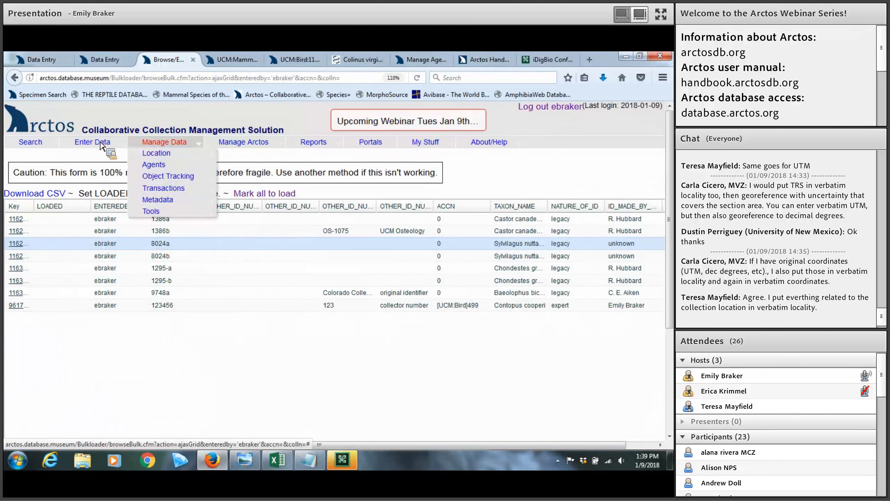
Filter Bulkloader Browse and Edit by another Entered By user and scroll their twenty waiting-approval records in the AJAX grid
mouse_move(100, 168)
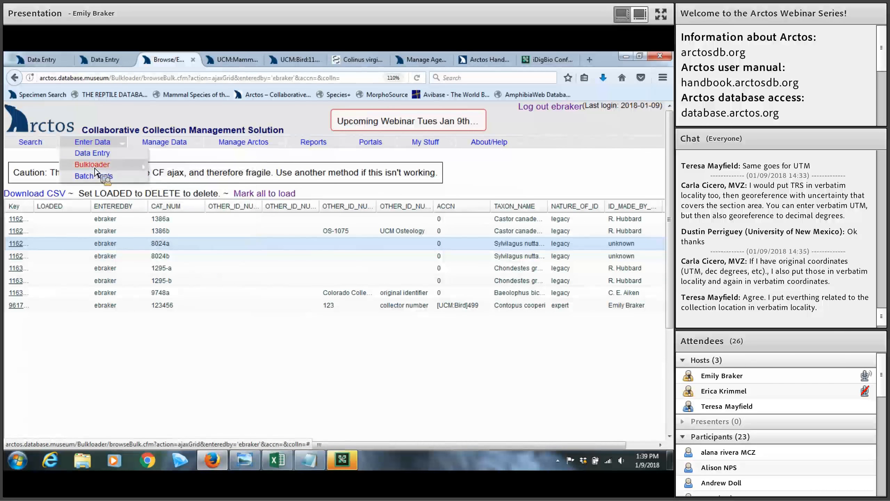
left_click(184, 238)
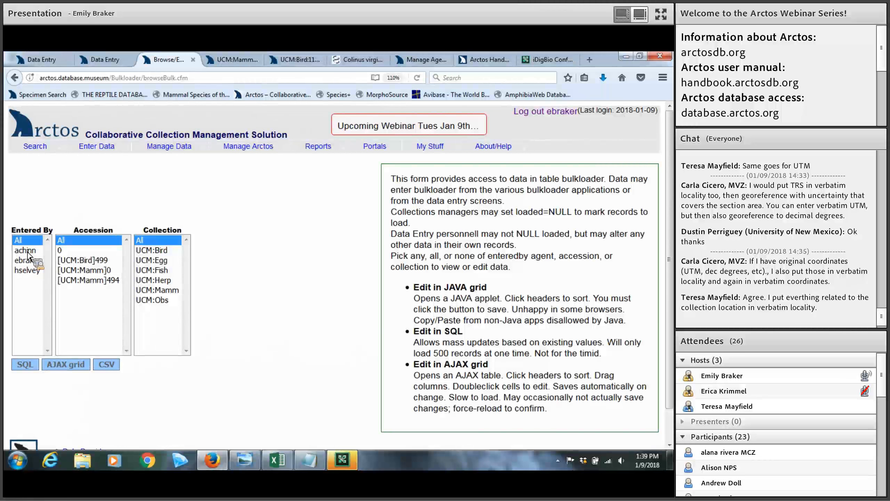
left_click(28, 251)
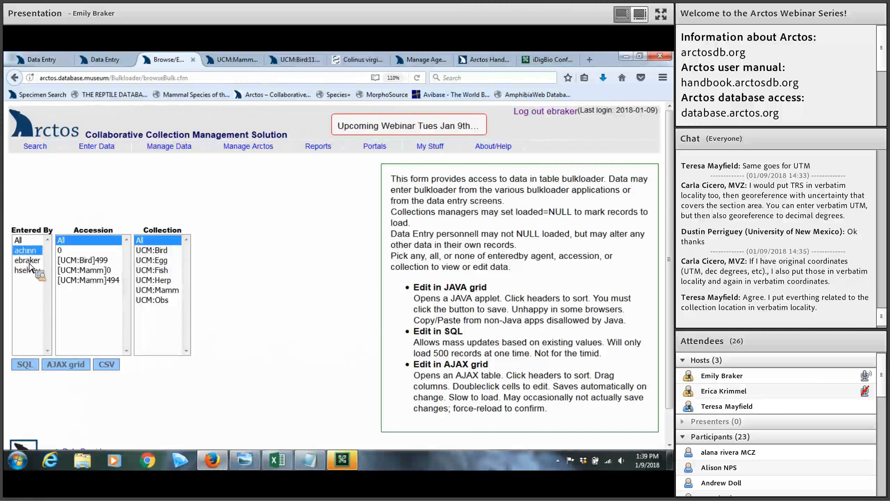
left_click(67, 365)
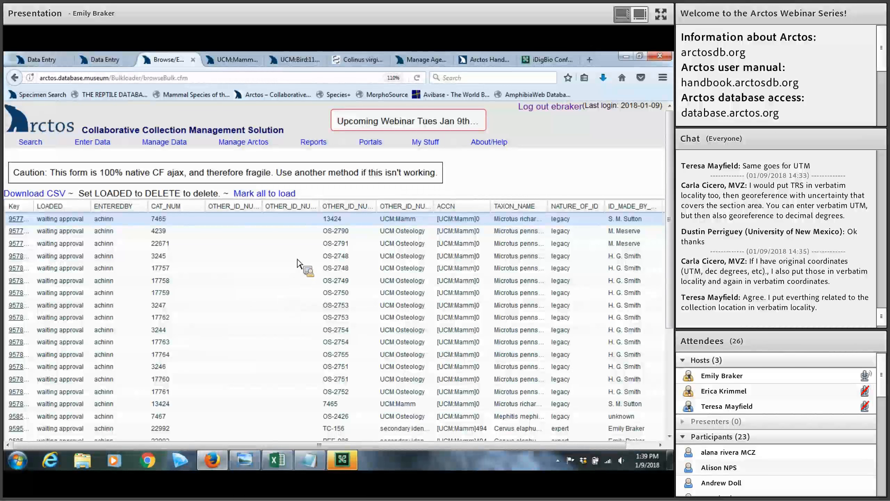
scroll(298, 264, "down", 3)
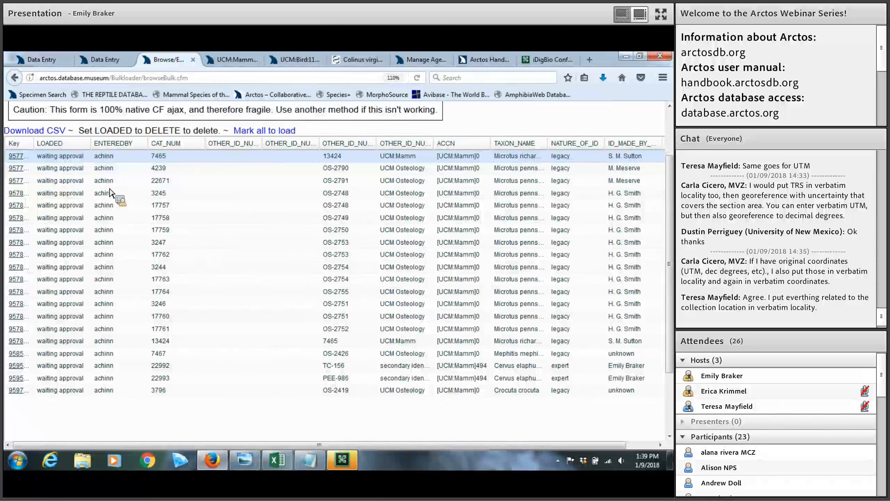
scroll(109, 193, "down", 3)
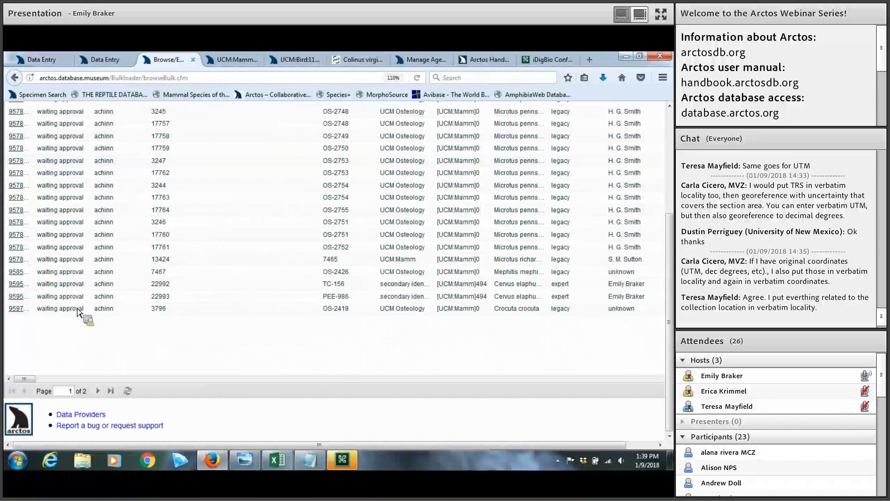
left_click(277, 459)
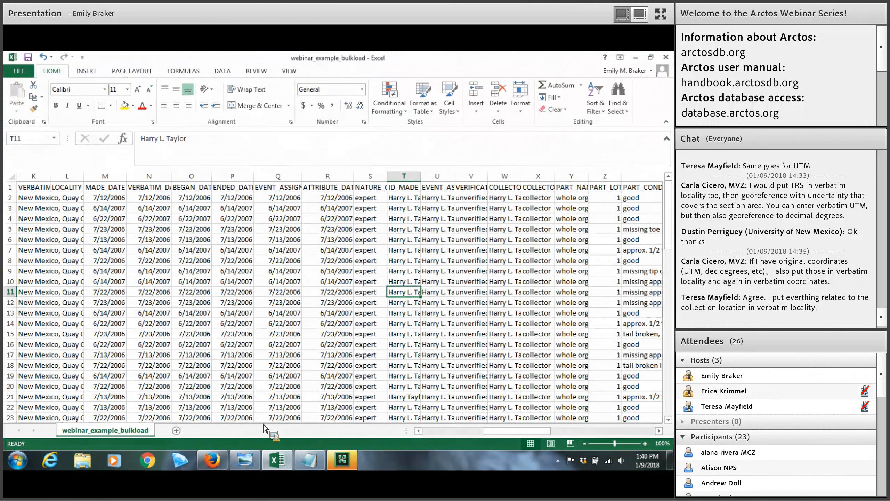
left_click(225, 462)
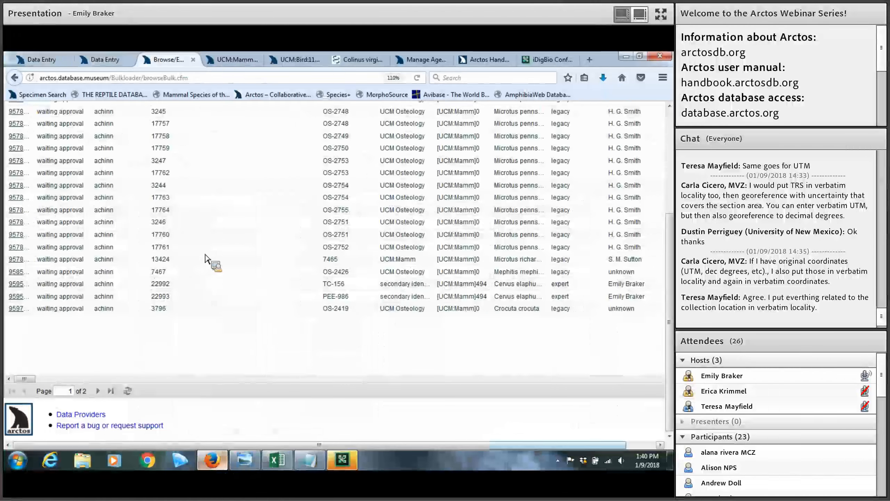
Go to Enter Data > Bulkloader > Bulkload Specimens and zoom the page to 120%
scroll(88, 142, "up", 5)
mouse_move(89, 143)
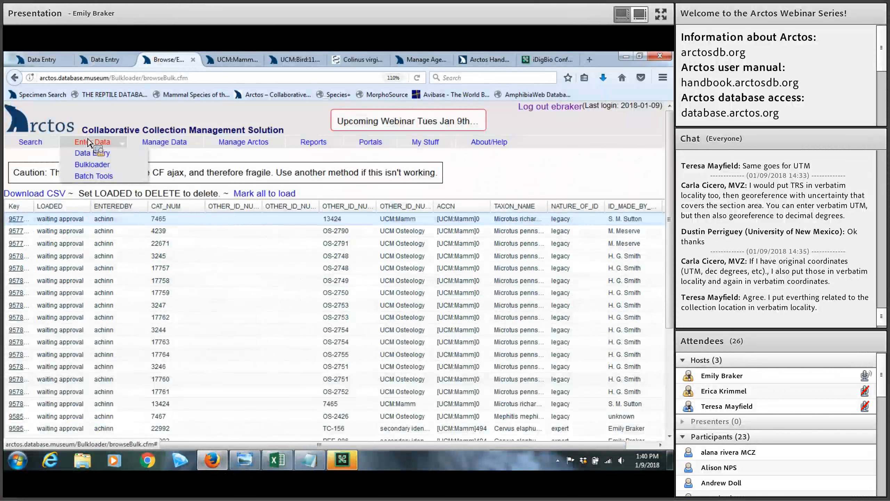
mouse_move(147, 168)
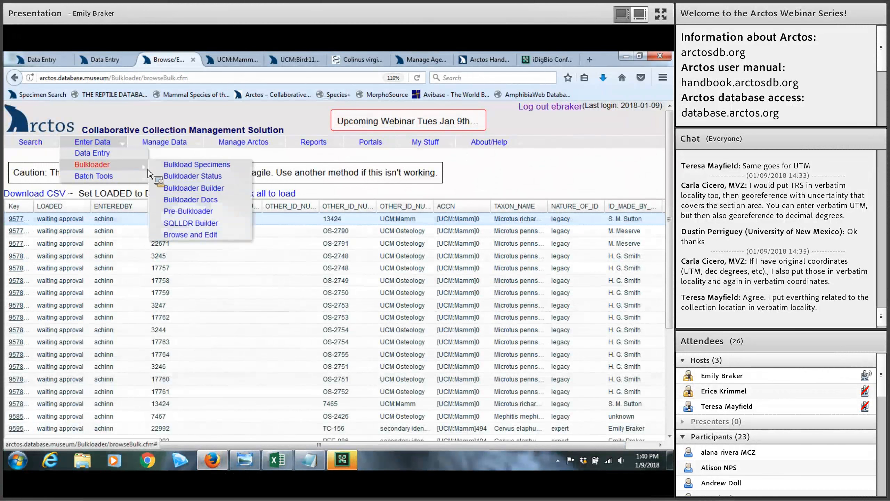
left_click(198, 167)
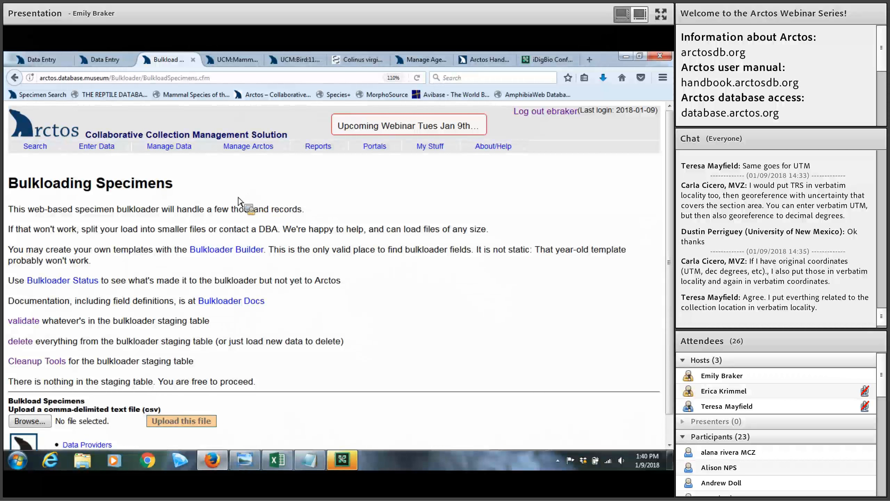
key("ctrl+plus")
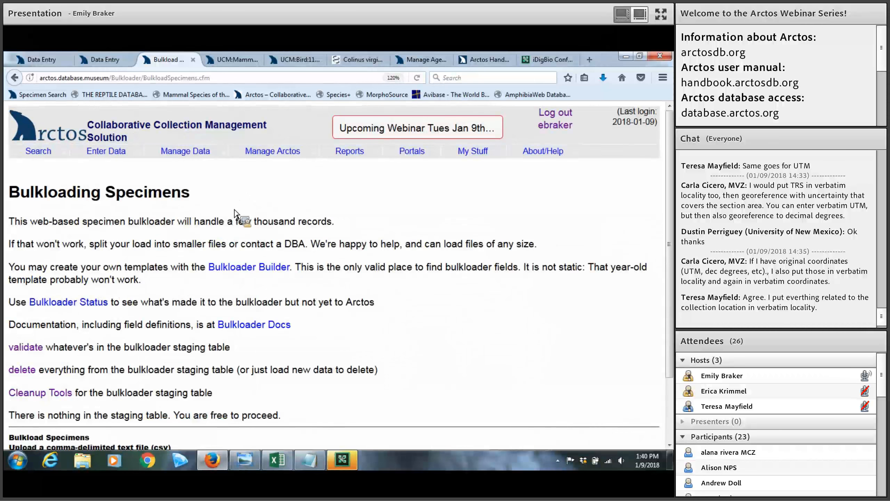
In Bulkloader Builder, turn all field groups on and download CustomBulkloaderTemplate.csv, opening it in Excel
left_click(238, 268)
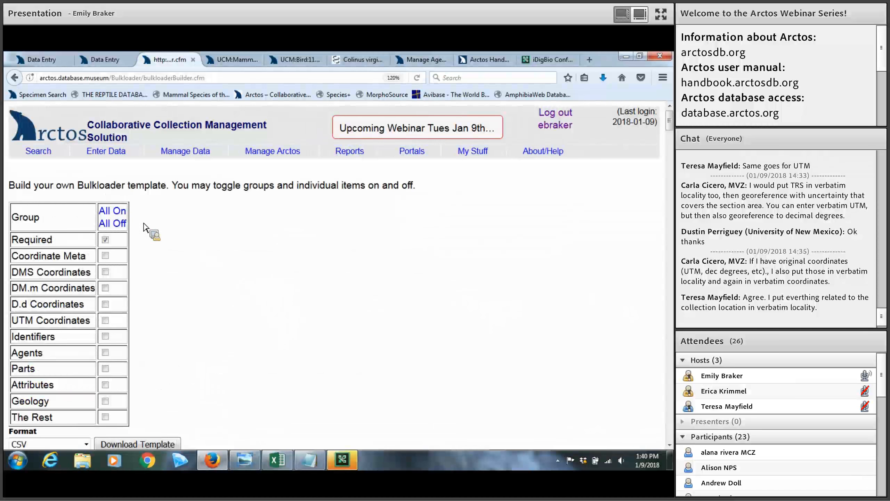
left_click(115, 212)
scroll(146, 238, "down", 10)
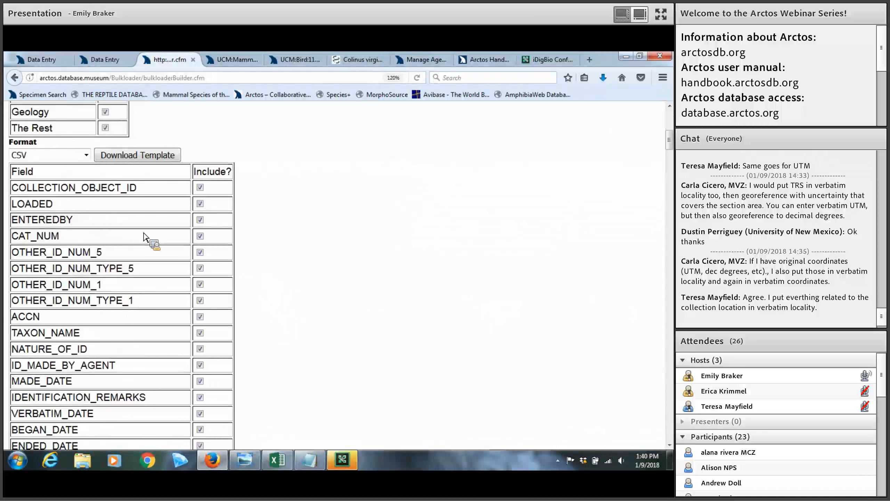
scroll(146, 238, "up", 10)
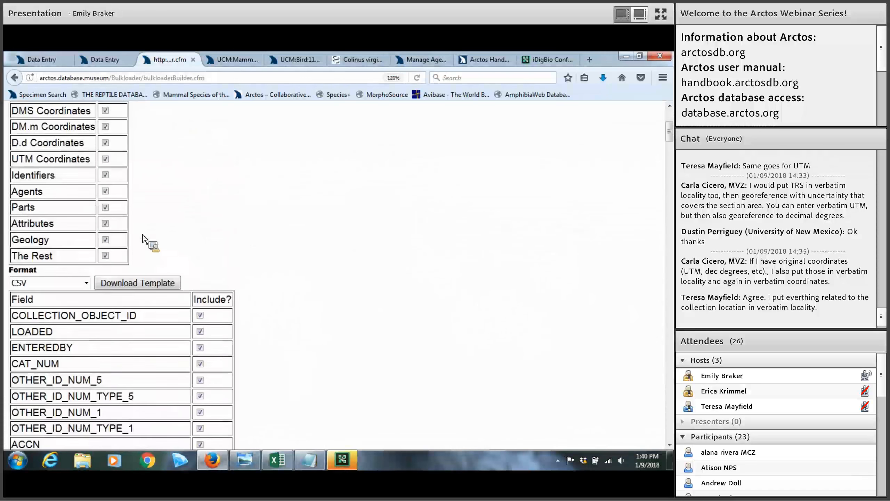
left_click(117, 151)
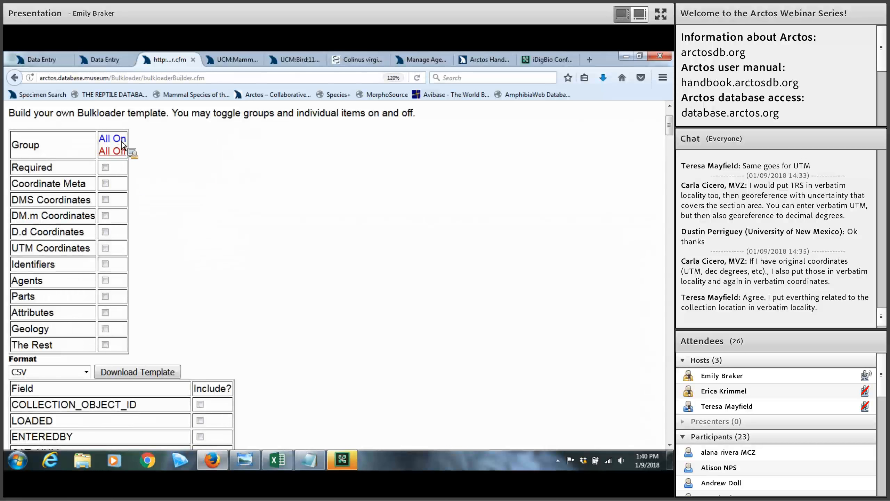
left_click(113, 139)
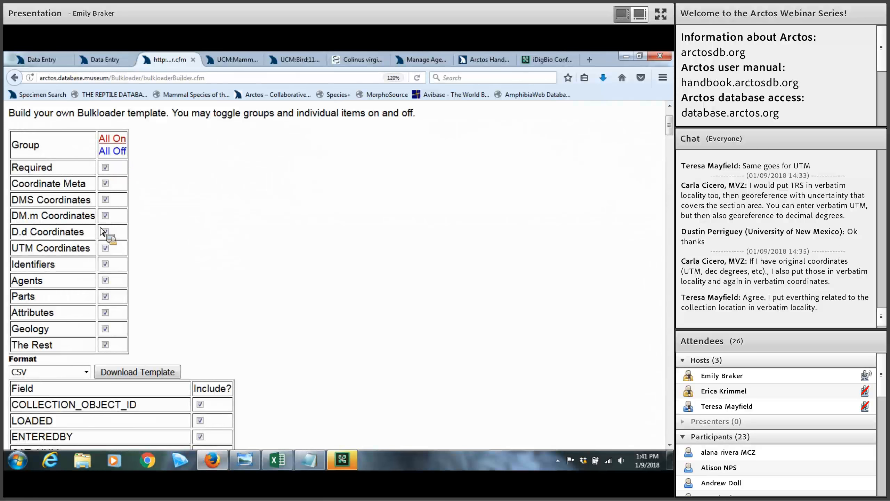
scroll(123, 220, "down", 1)
scroll(123, 220, "down", 5)
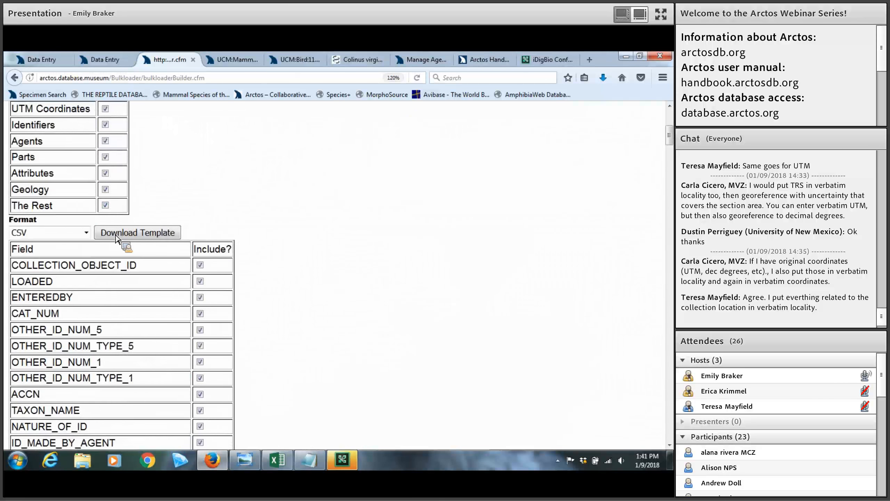
scroll(131, 210, "down", 2)
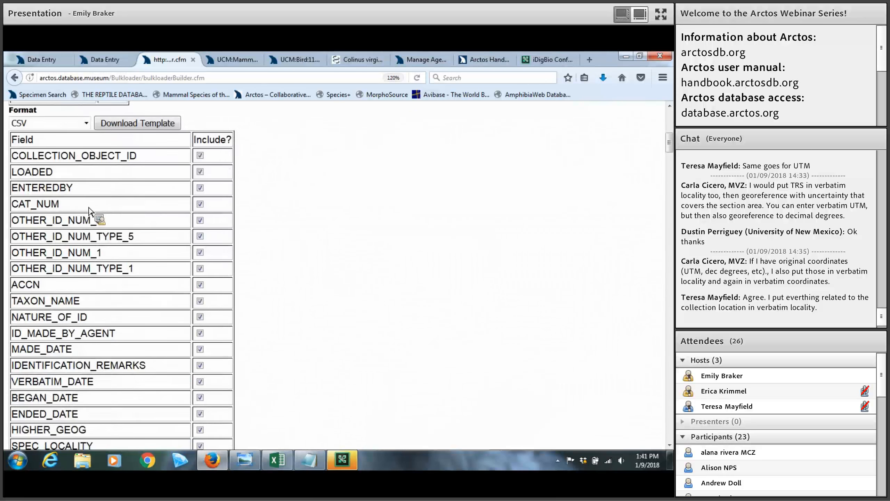
scroll(116, 224, "up", 4)
left_click(116, 230)
left_click(379, 315)
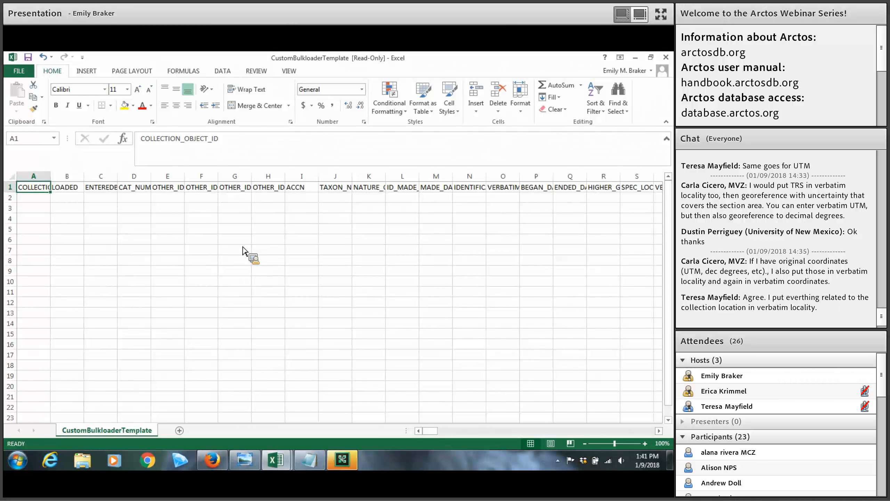
Select template columns B (LOADED) and F, then decline the 'There's already data here' replace warning
left_click(68, 177)
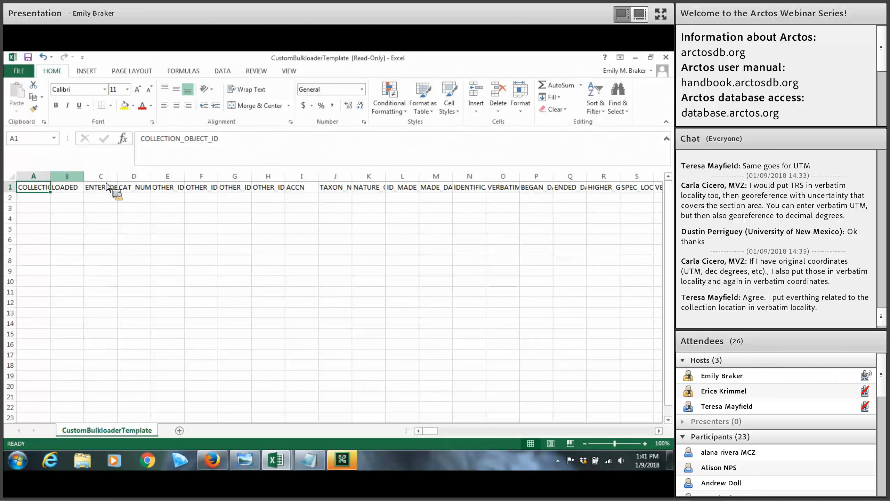
left_click(203, 177)
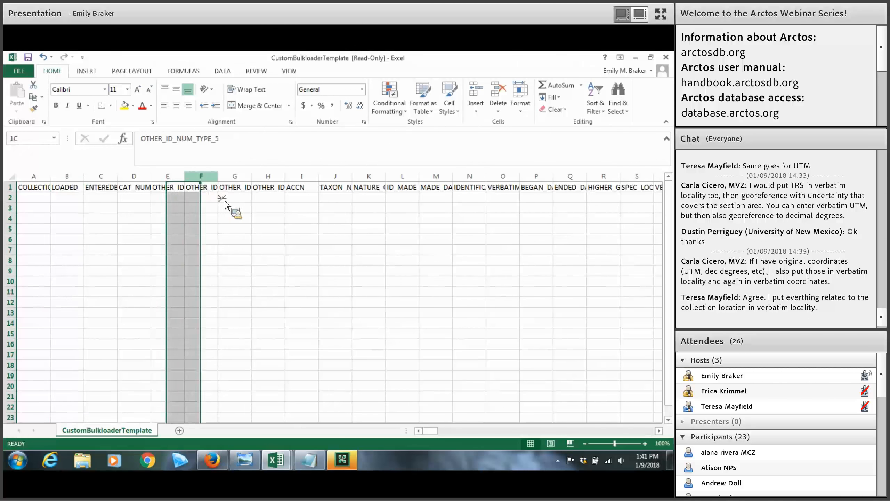
left_click_drag(254, 201, 237, 211)
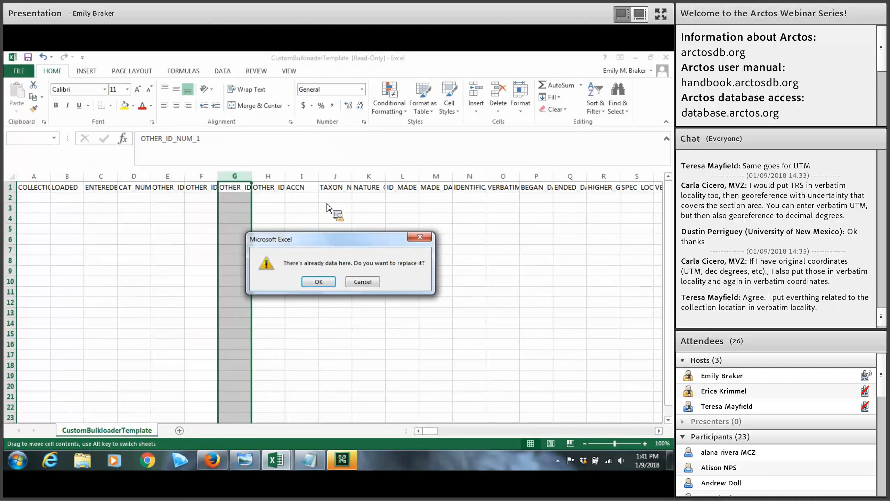
left_click(420, 237)
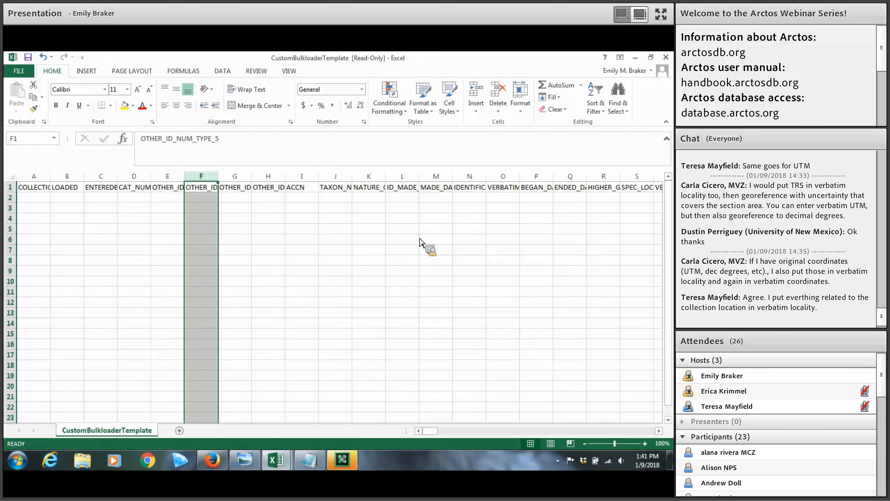
Scroll right and step along the row 1 collector column headings
left_click_drag(432, 434, 479, 195)
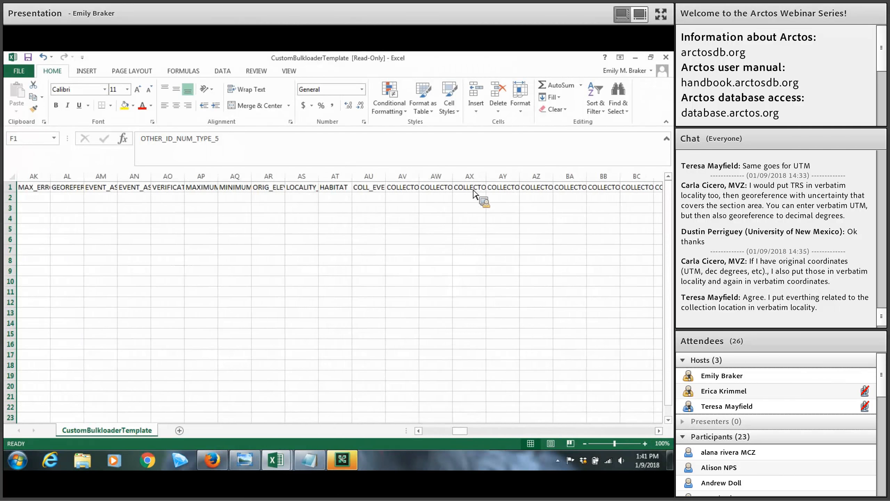
left_click(481, 188)
key("Right")
key("Right")
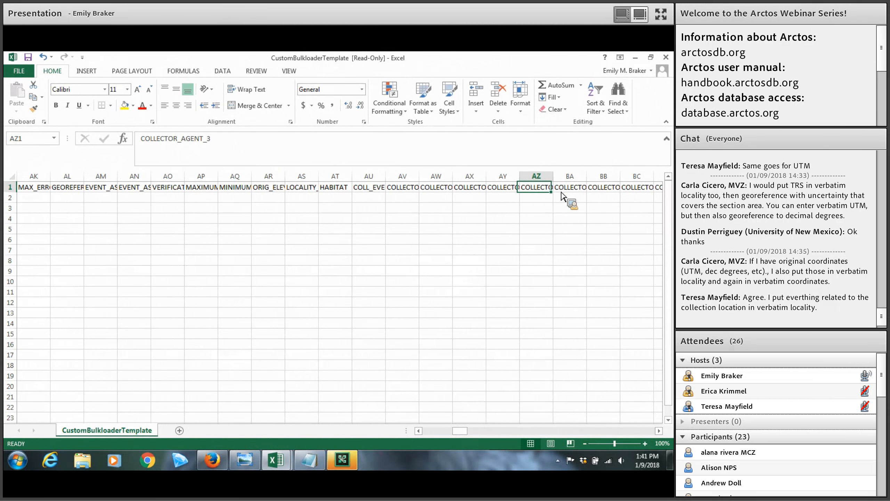
key("Right")
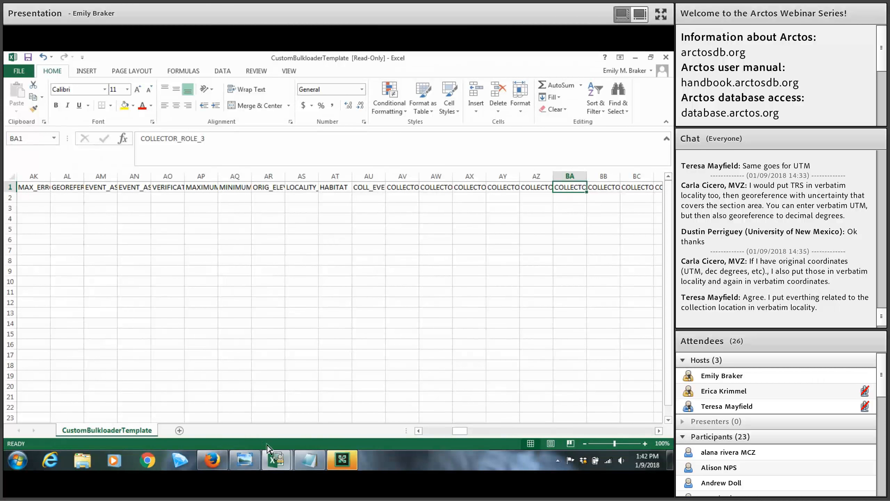
In webinar_example_bulkload, inspect the EVENT_ASSIGNED_DATE, ATTRIBUTE_DATE_1 and NATURE_OF_ID headings
mouse_move(275, 457)
left_click(336, 397)
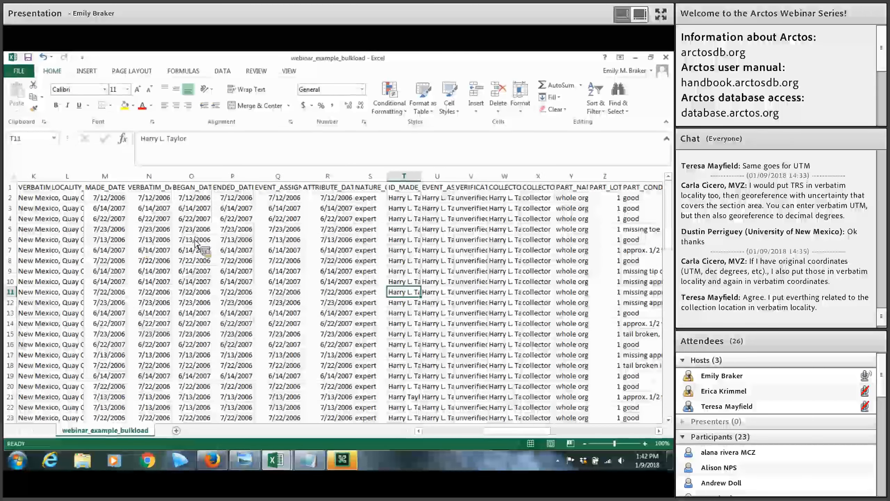
left_click(290, 190)
left_click(327, 189)
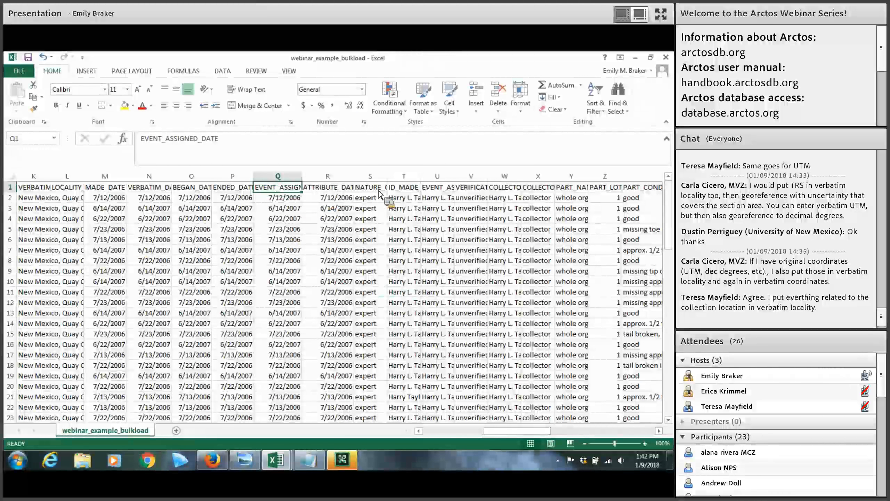
key("Right")
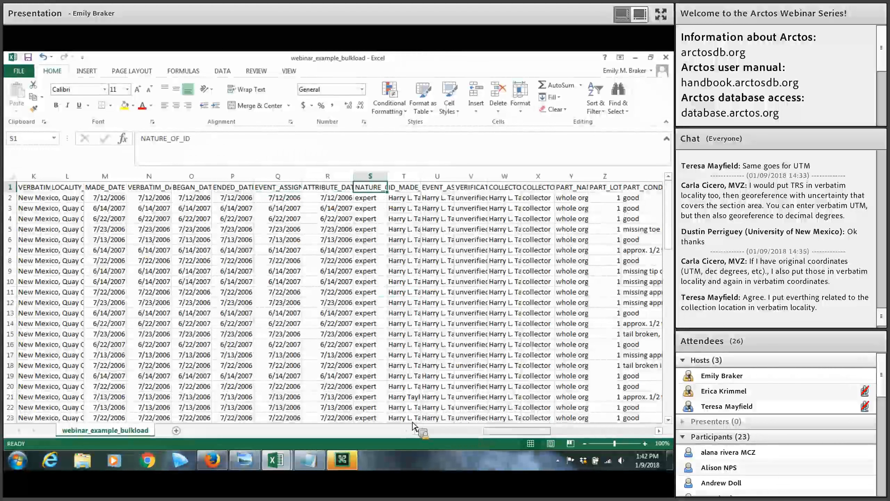
left_click(426, 431)
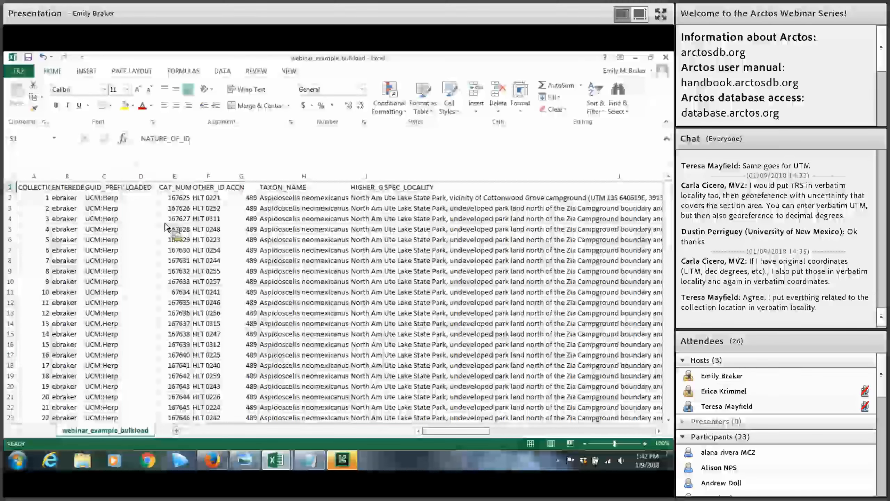
Inspect the LOADED, COLLECTION_OBJECT_ID, ENTEREDBY and GUID_PREFIX columns, then clear the selection
left_click(142, 176)
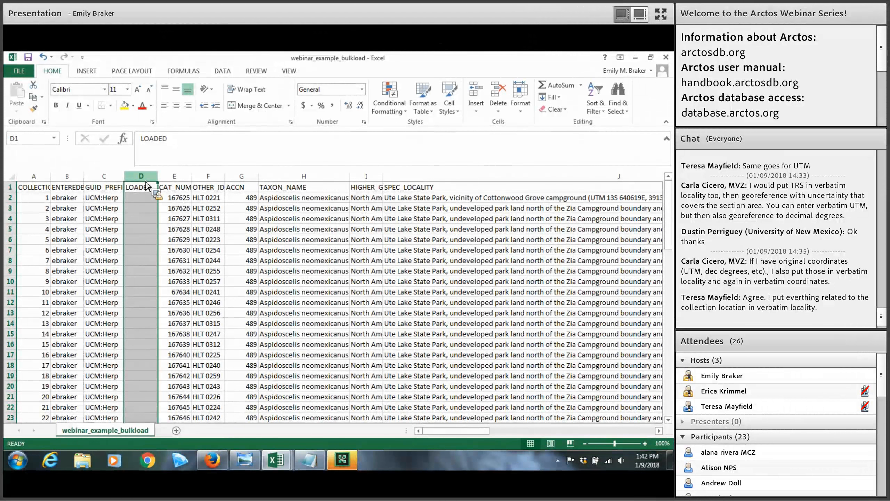
left_click(41, 191)
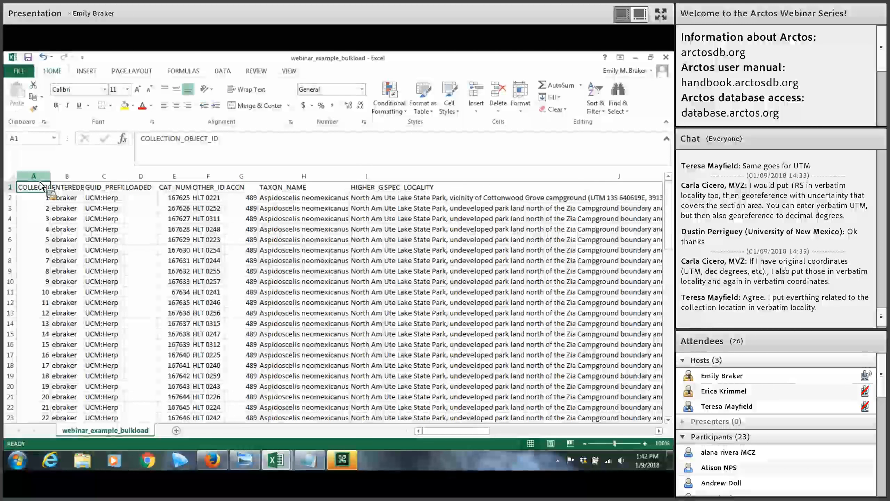
key("ctrl+space")
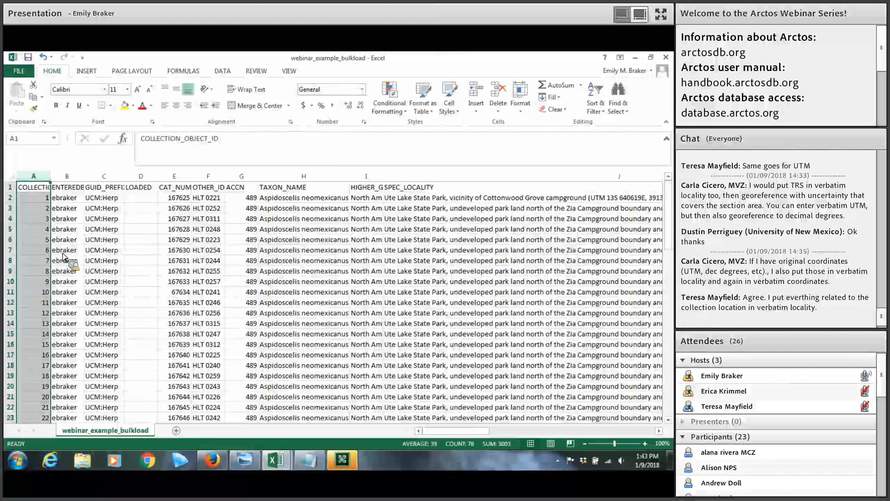
left_click(78, 177)
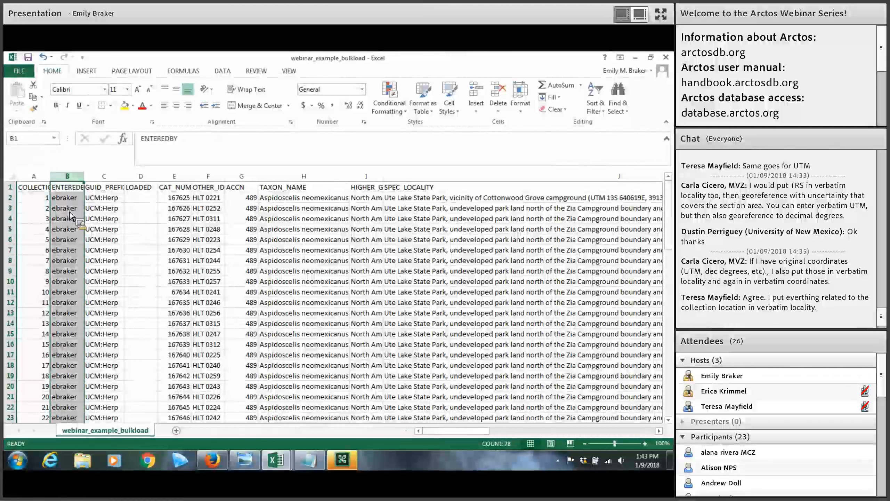
left_click_drag(77, 209, 104, 215)
left_click(104, 177)
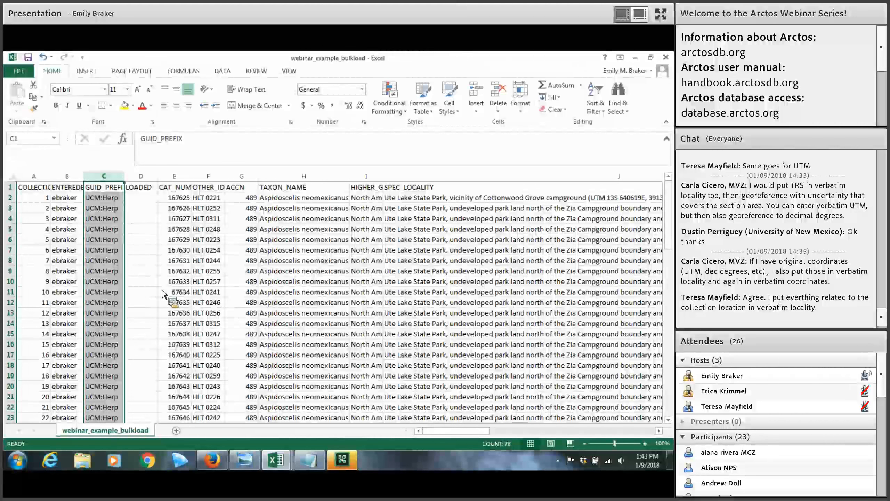
left_click(216, 293)
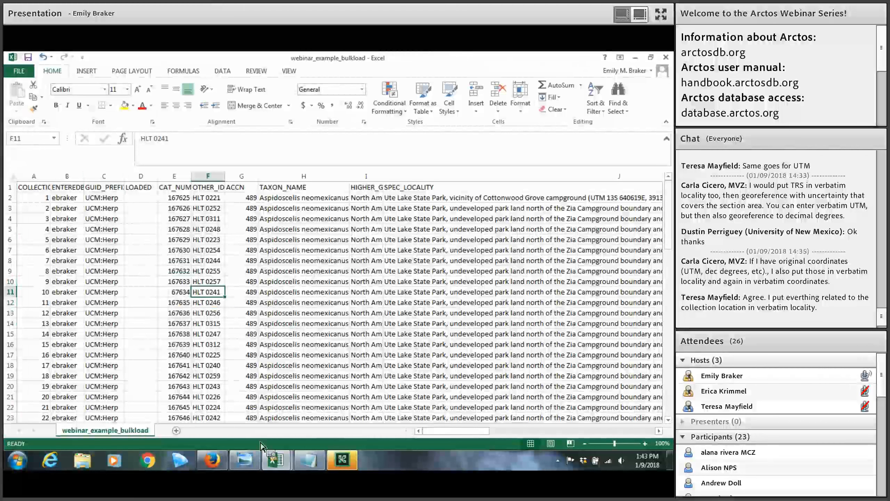
In Firefox's Data Entry tab, check the nature of identification choices, keeping ID of kin
left_click(221, 466)
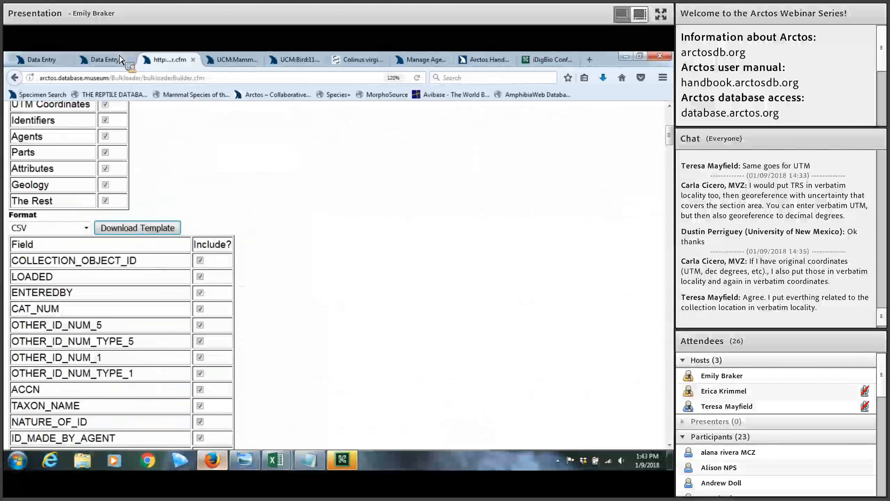
left_click(122, 60)
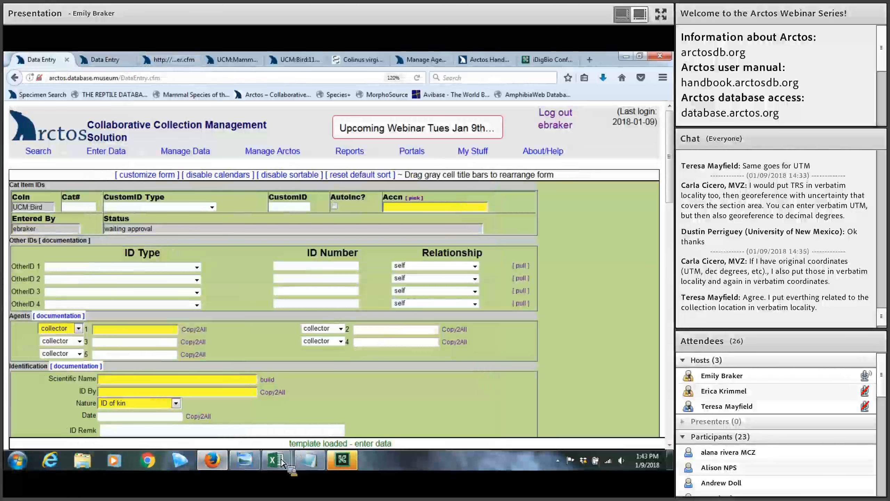
mouse_move(279, 464)
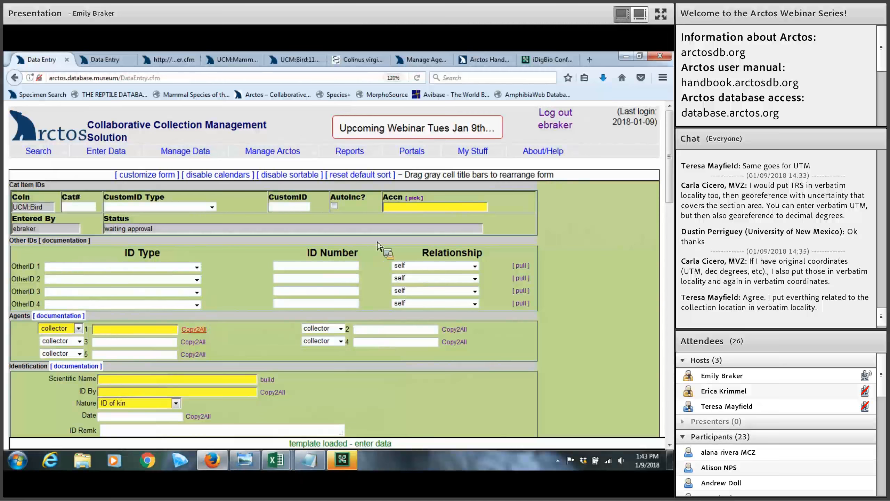
scroll(186, 265, "down", 2)
scroll(186, 265, "down", 3)
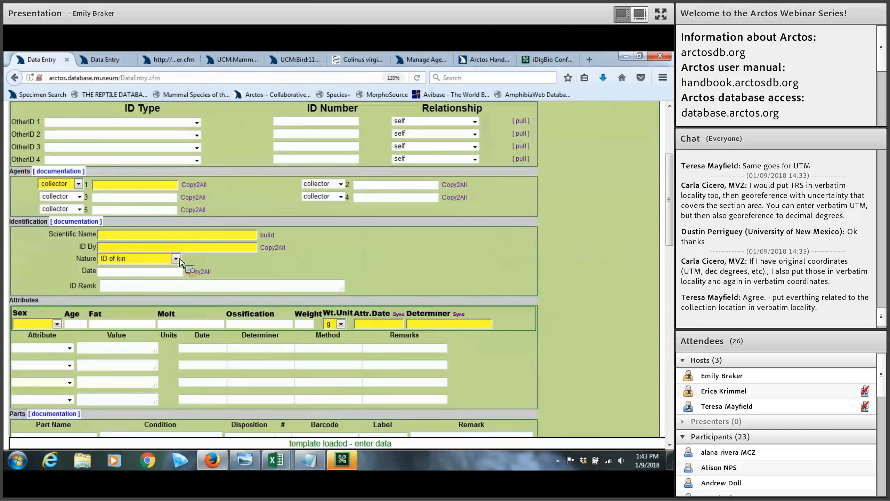
left_click(176, 259)
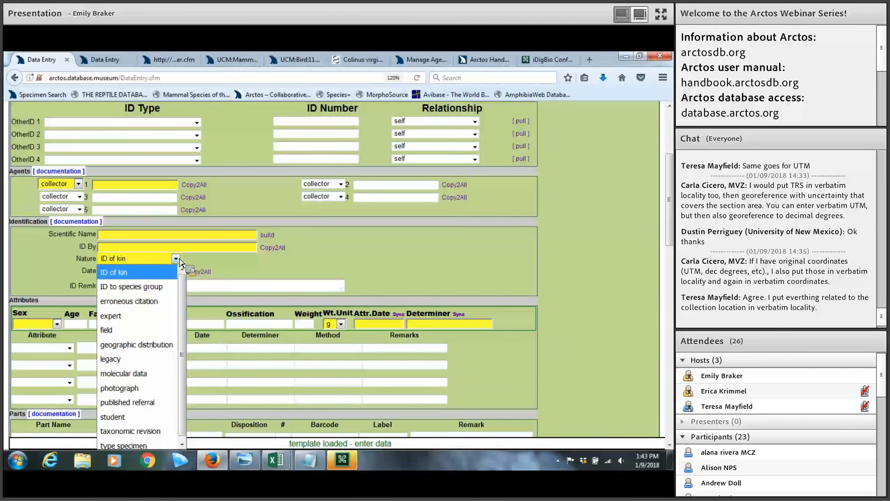
left_click(138, 185)
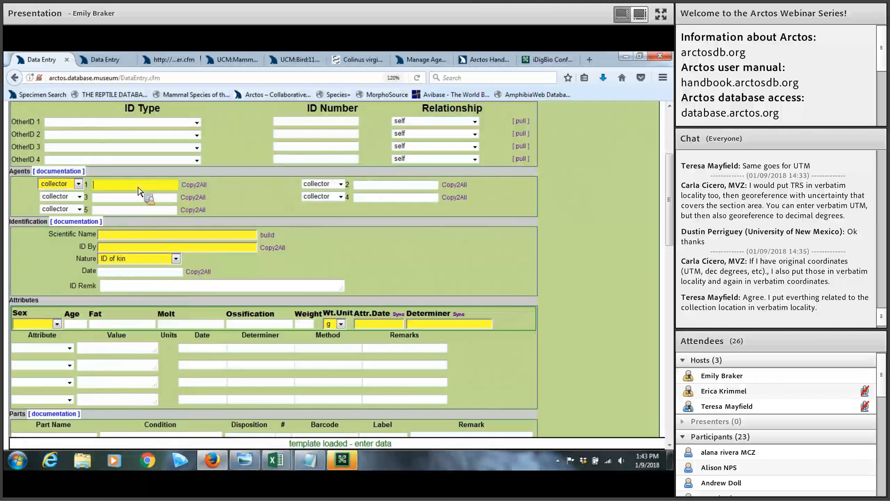
Check the available Original lat/long Units options
scroll(265, 209, "down", 8)
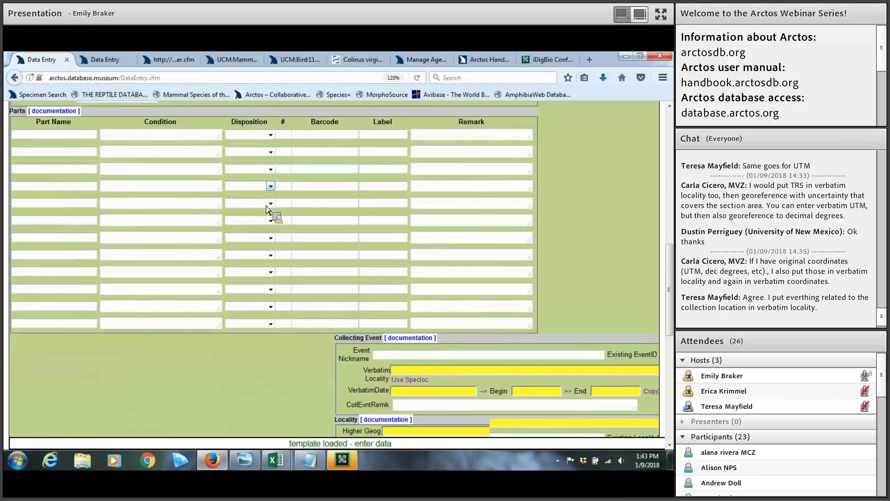
scroll(266, 210, "down", 6)
left_click(466, 277)
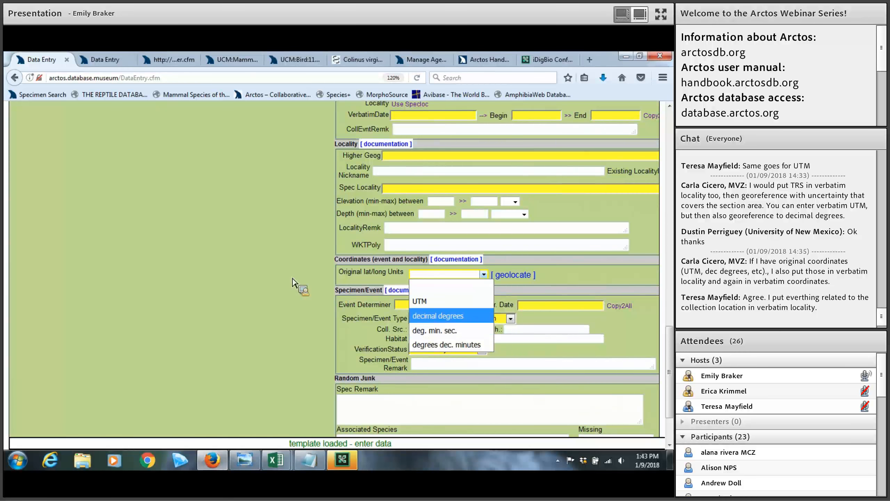
scroll(293, 282, "up", 20)
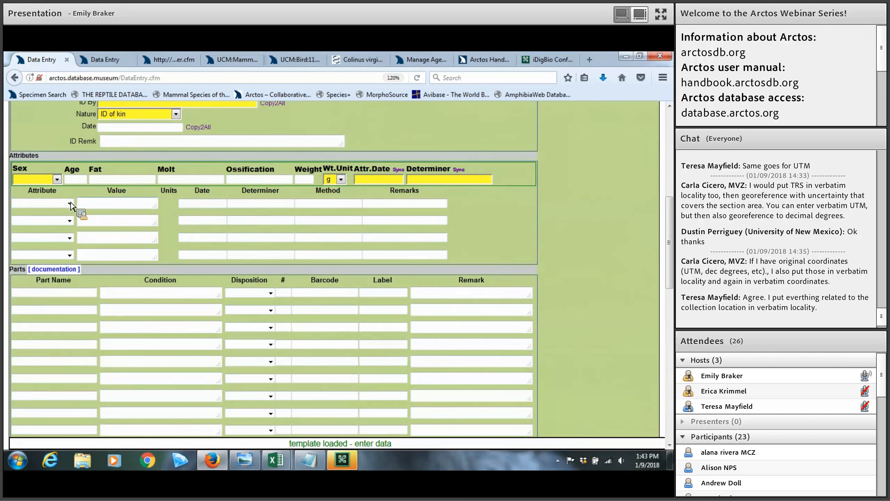
left_click(70, 204)
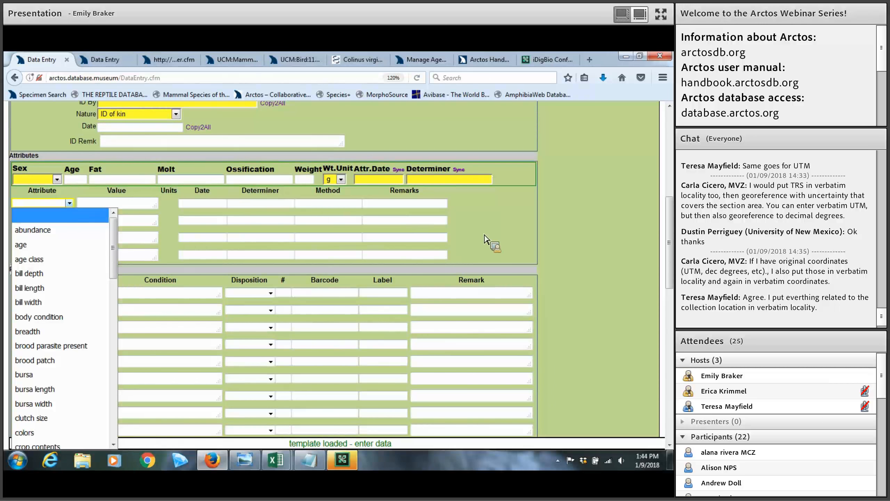
left_click(484, 240)
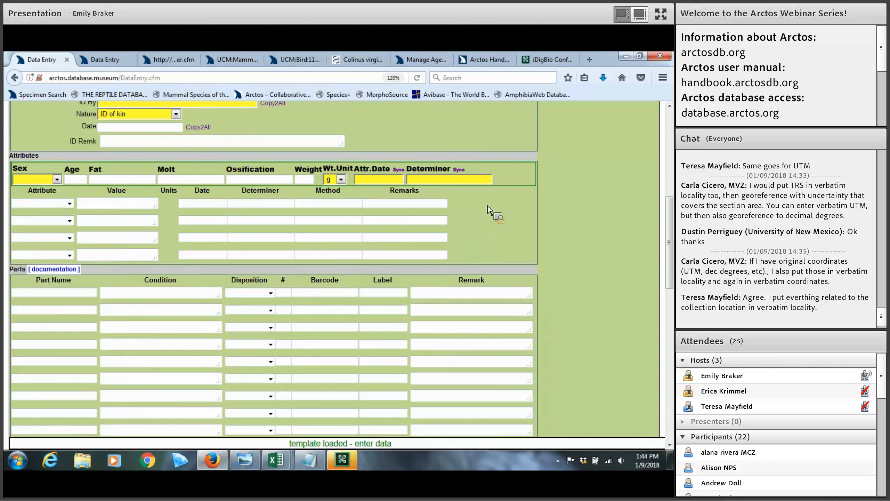
scroll(489, 213, "up", 3)
scroll(489, 210, "up", 3)
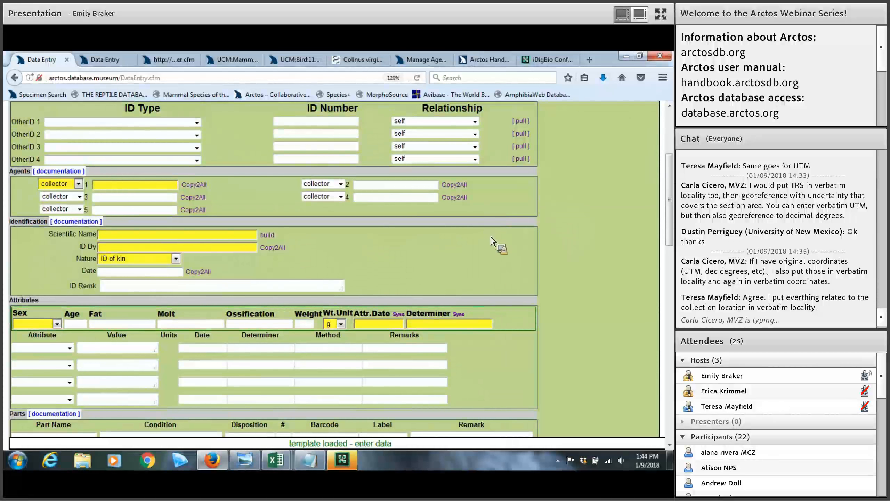
left_click(56, 324)
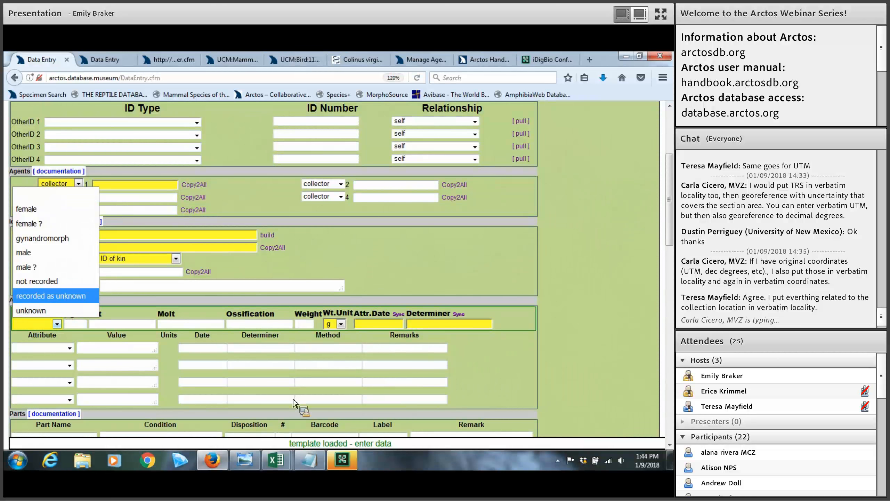
Switch to webinar_example_bulkload in Excel and select columns M–R, MADE_DATE through ATTRIBUTE_DATE
left_click(279, 462)
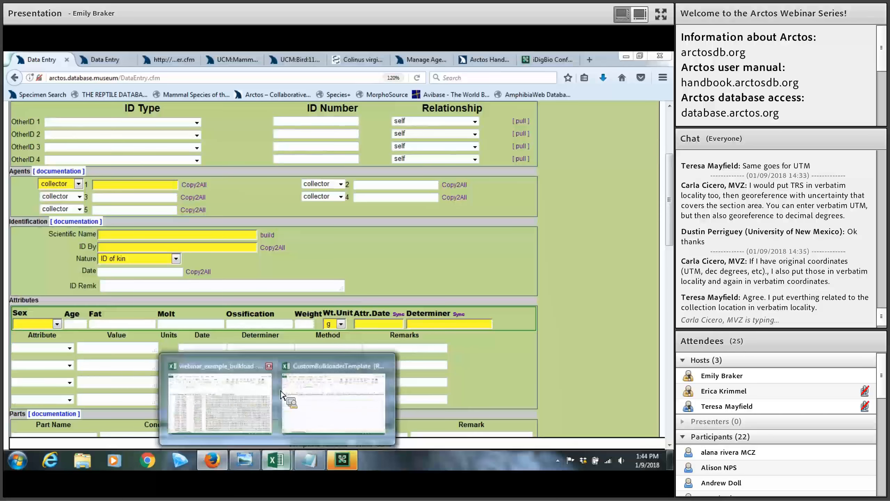
left_click(307, 375)
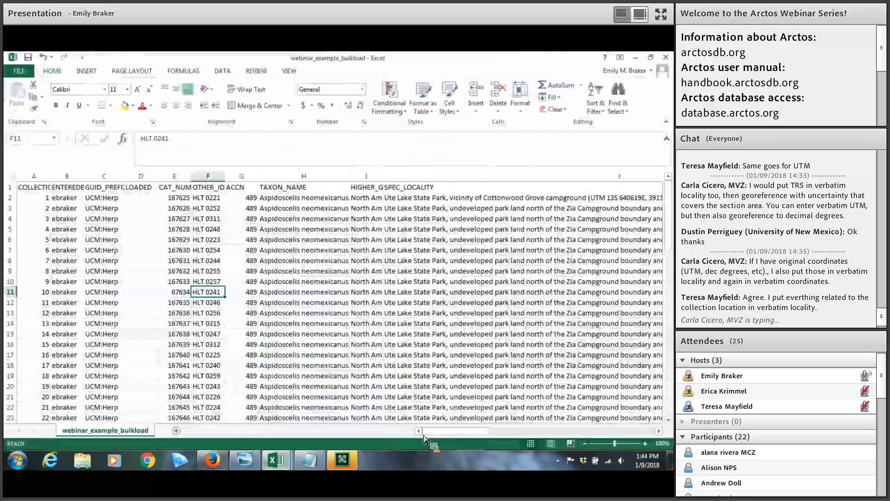
left_click_drag(450, 430, 419, 355)
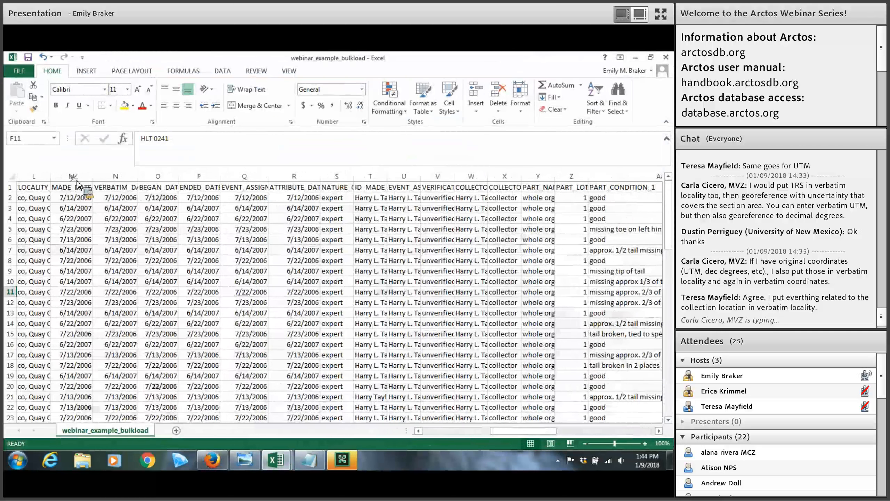
left_click_drag(76, 180, 230, 234)
Give columns M–R the custom number format yyyy-mm-dd and save, keeping CSV format
right_click(231, 232)
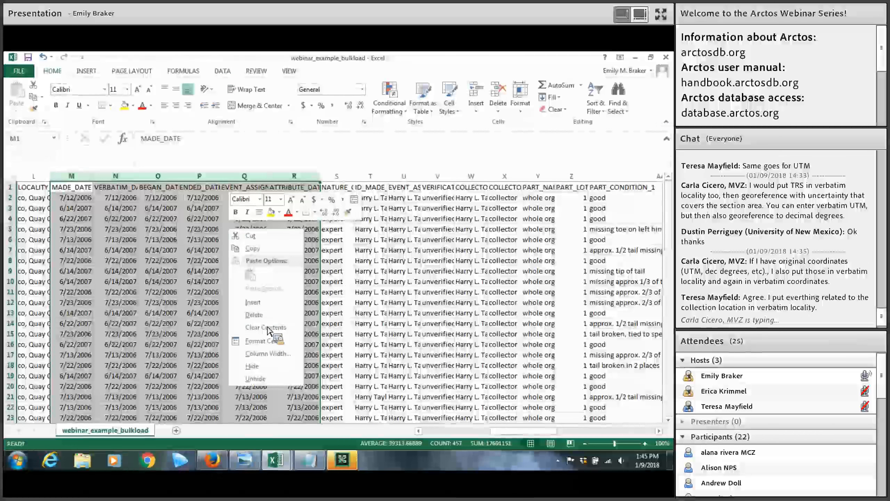
left_click(266, 341)
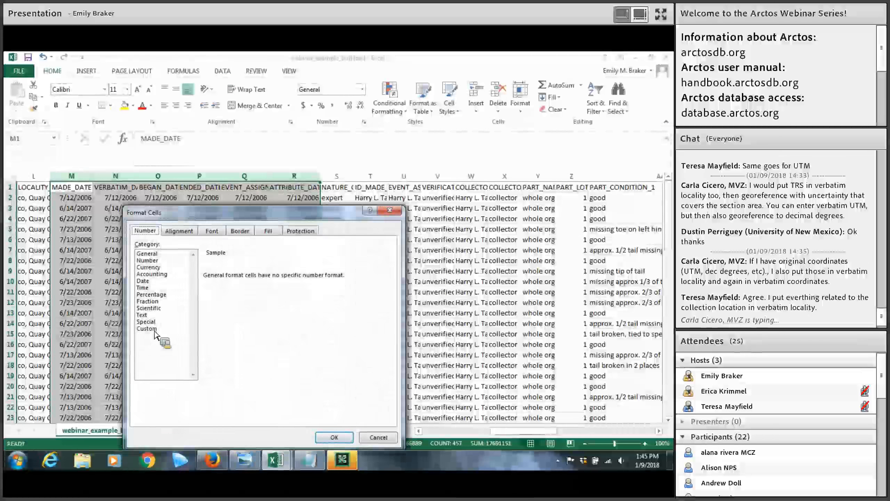
left_click(154, 329)
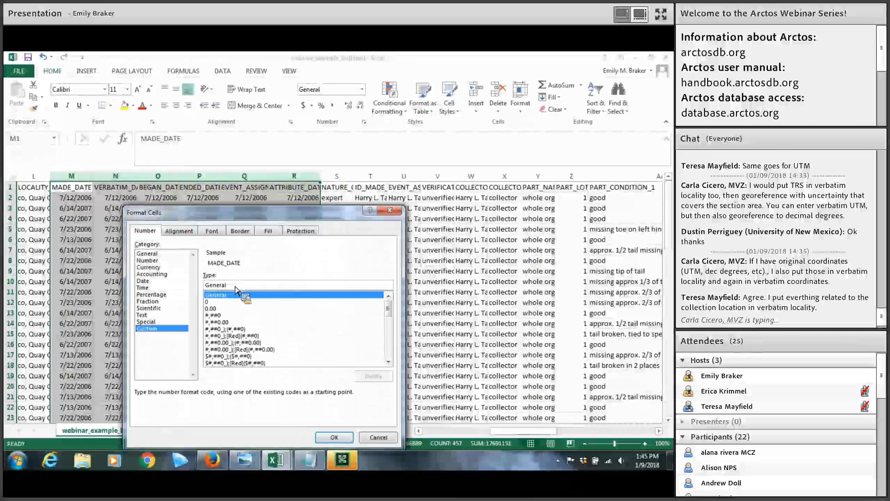
double_click(207, 286)
type("y")
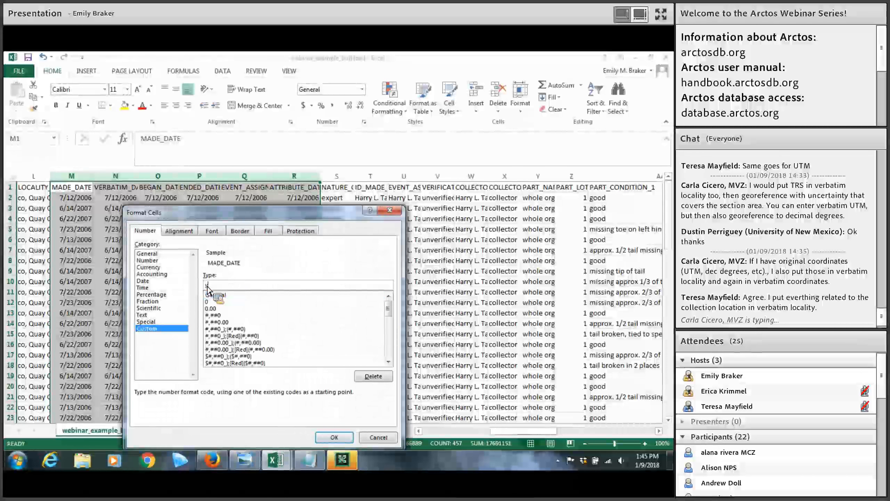
type("yyy-mm-dd")
key("Return")
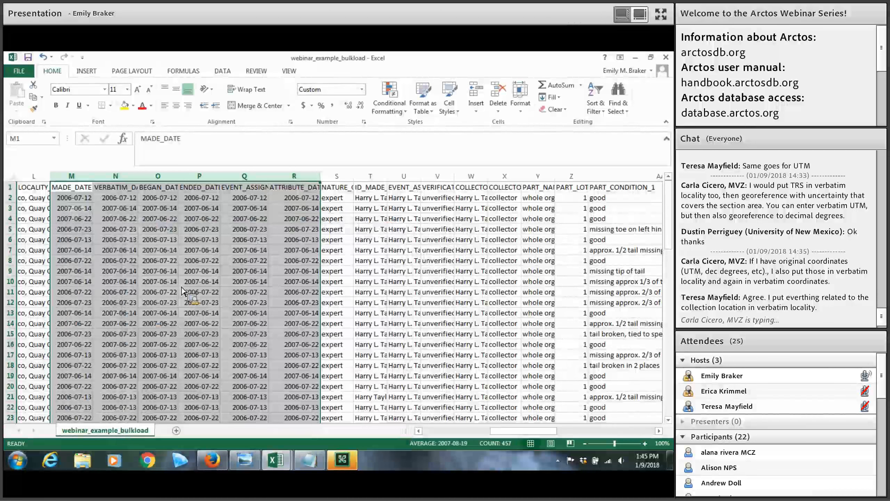
left_click(29, 57)
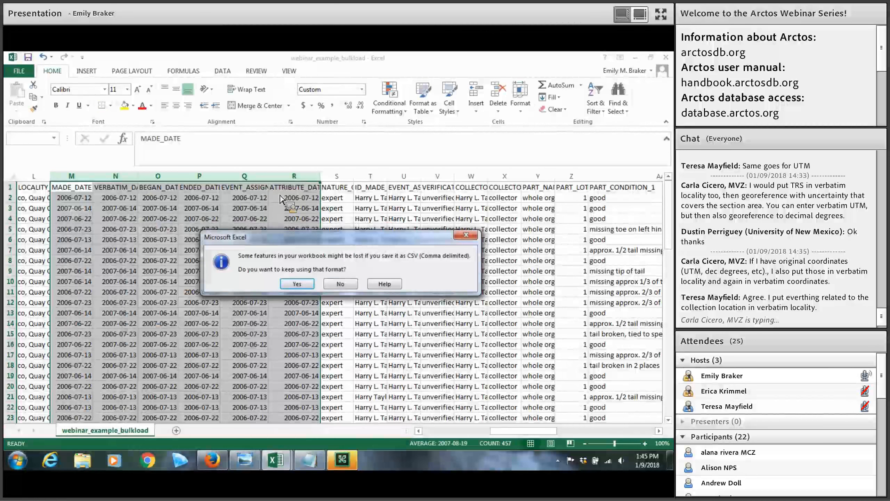
left_click(297, 284)
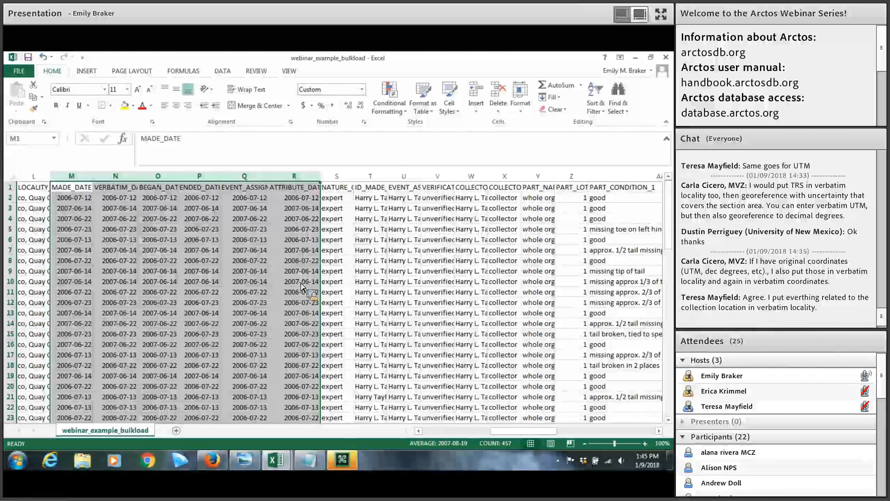
left_click(403, 324)
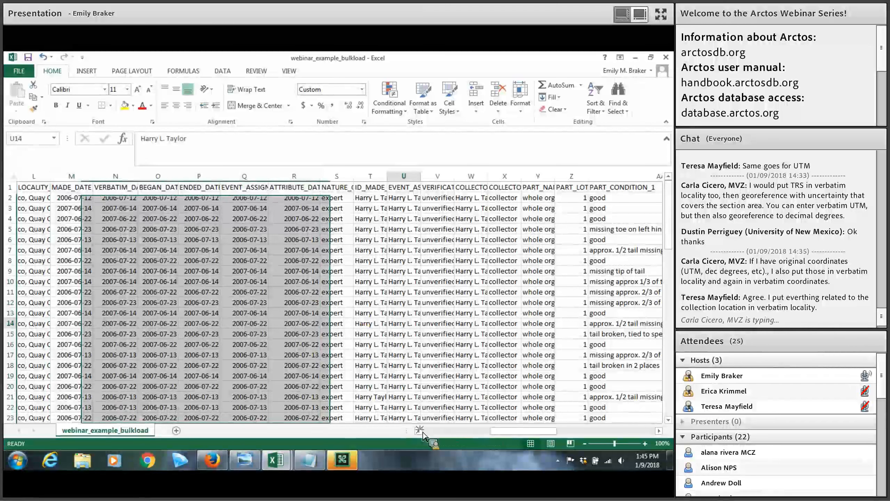
scroll(423, 435, "left", 4)
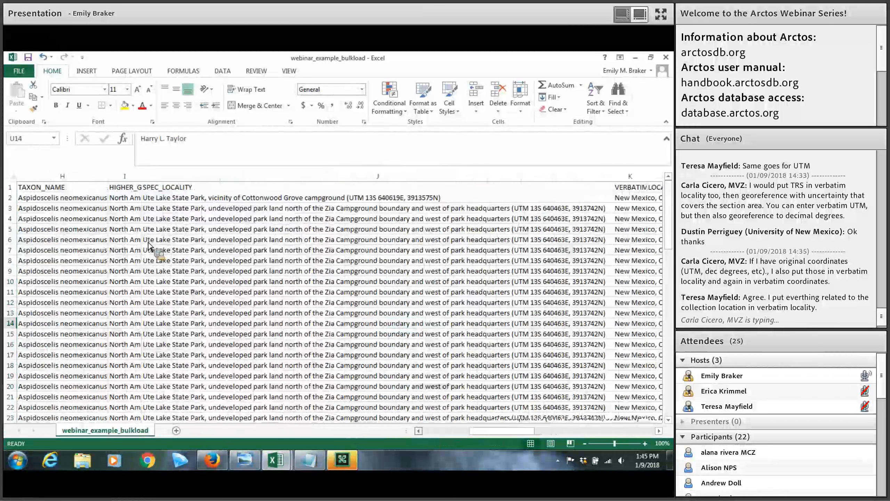
scroll(217, 250, "left", 3)
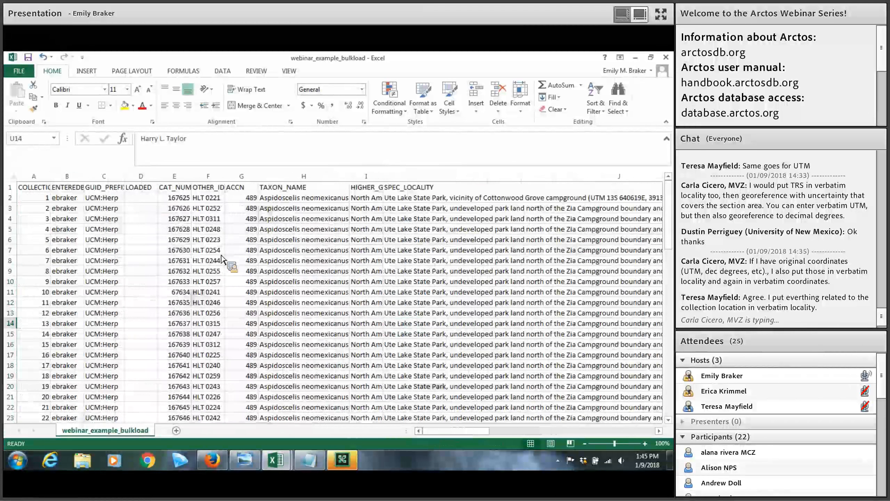
left_click(105, 272)
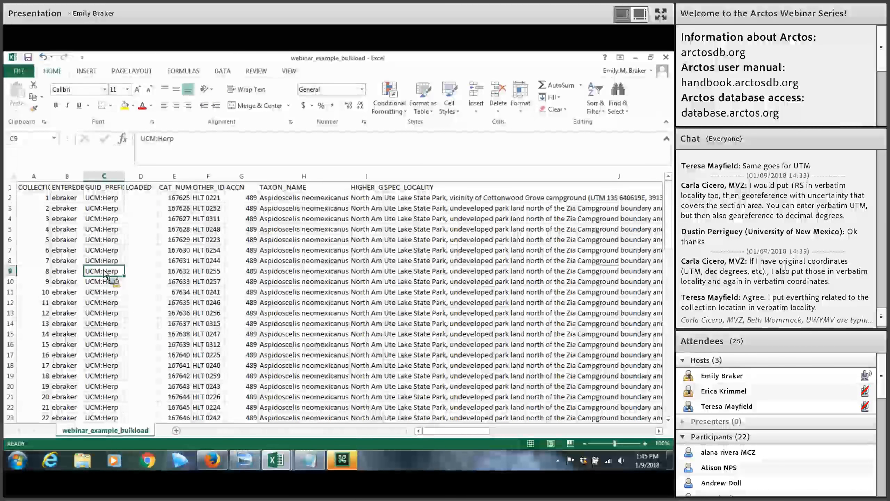
left_click(110, 265)
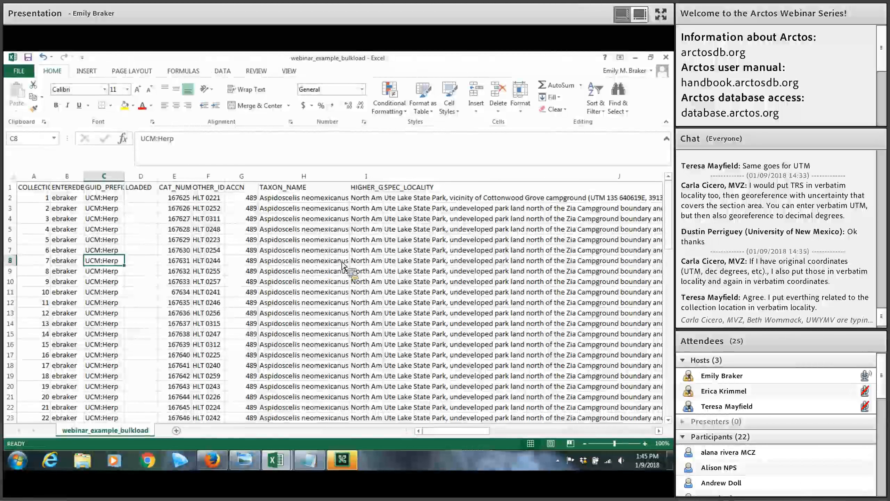
scroll(345, 268, "down", 1)
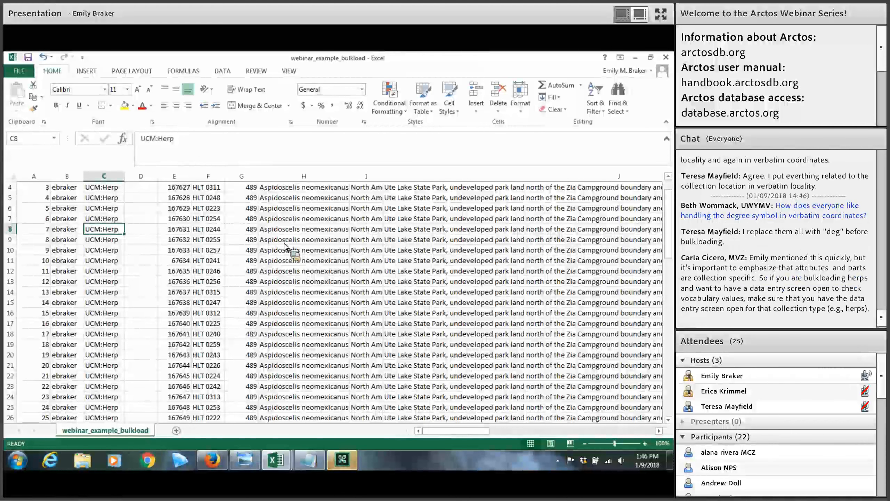
scroll(309, 266, "up", 1)
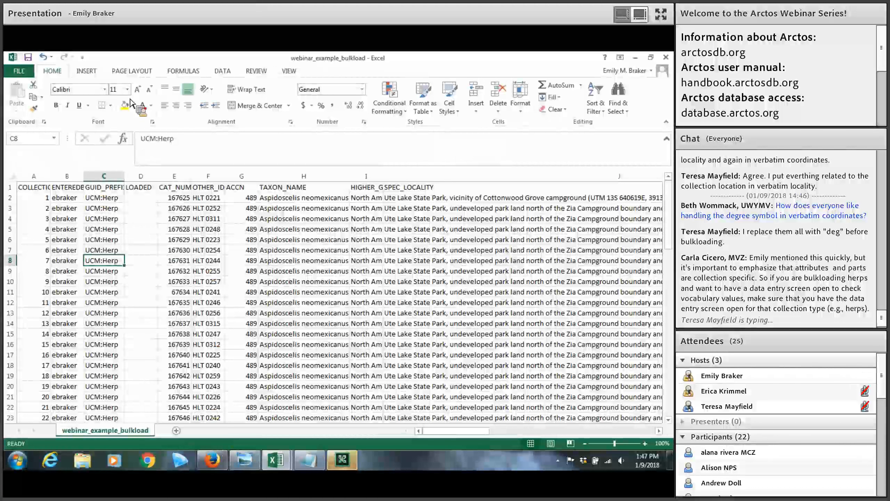
On the Bulkload Specimens page, choose webinar_example_bulkload.csv and submit it with Upload this file
left_click(212, 460)
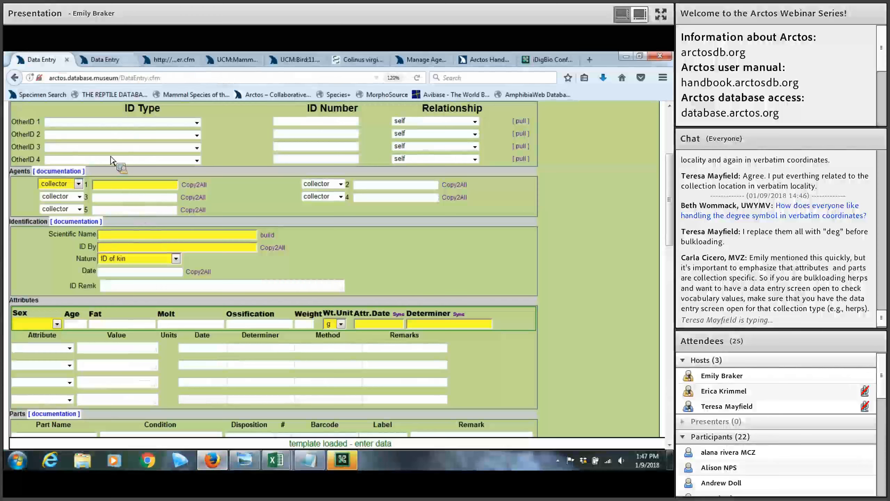
key("ctrl+Tab")
mouse_move(107, 181)
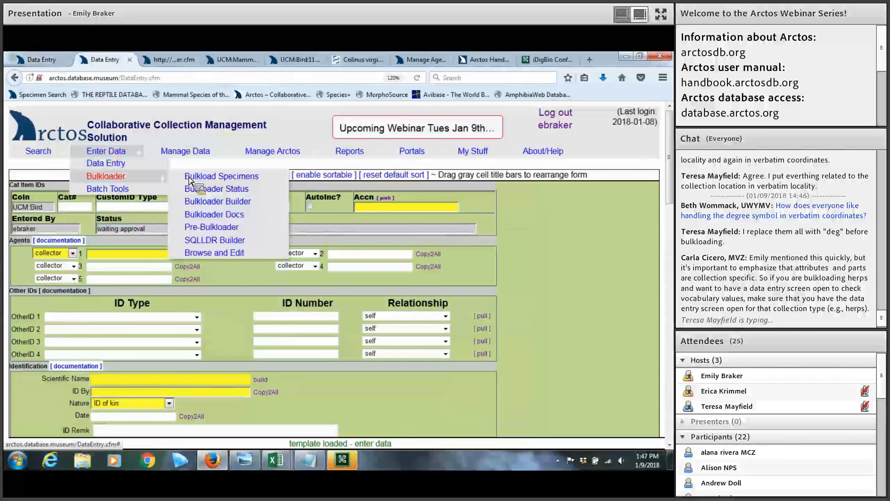
left_click(191, 177)
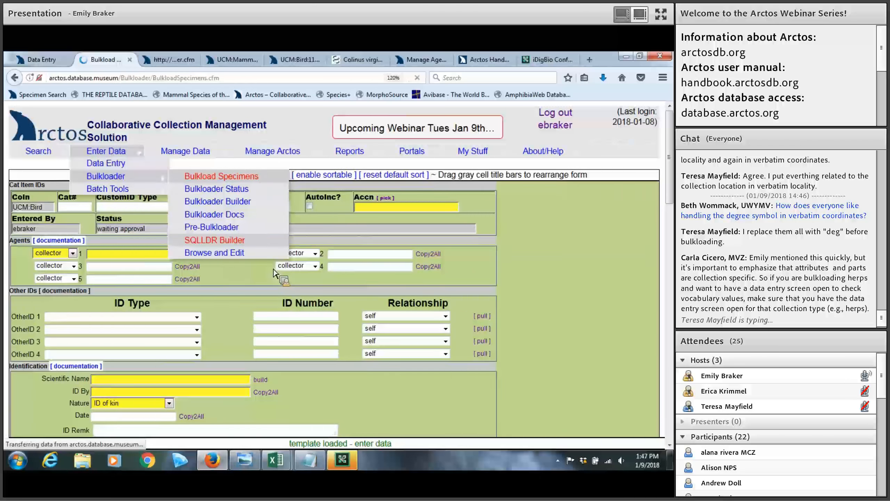
scroll(141, 316, "down", 3)
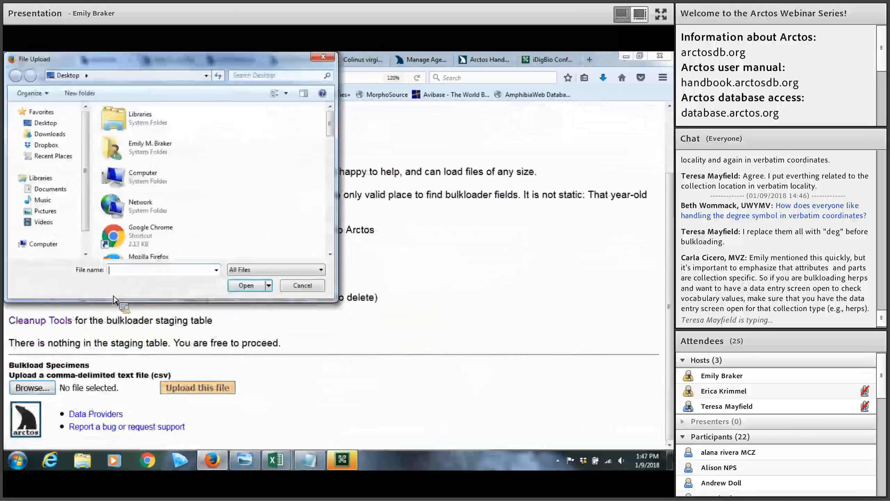
type("w")
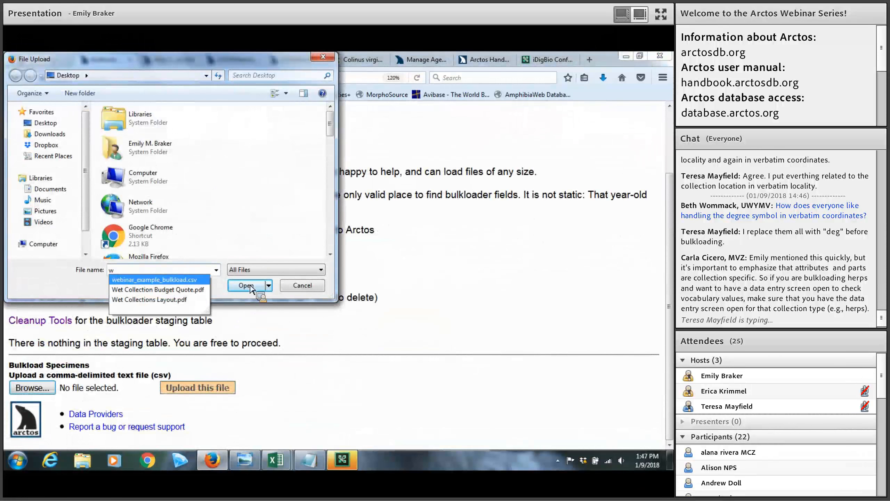
left_click(154, 280)
left_click(250, 286)
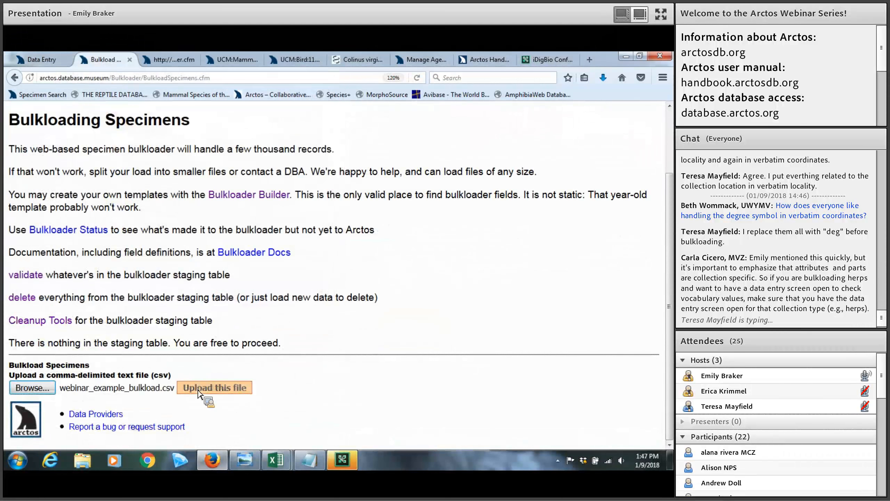
left_click(198, 389)
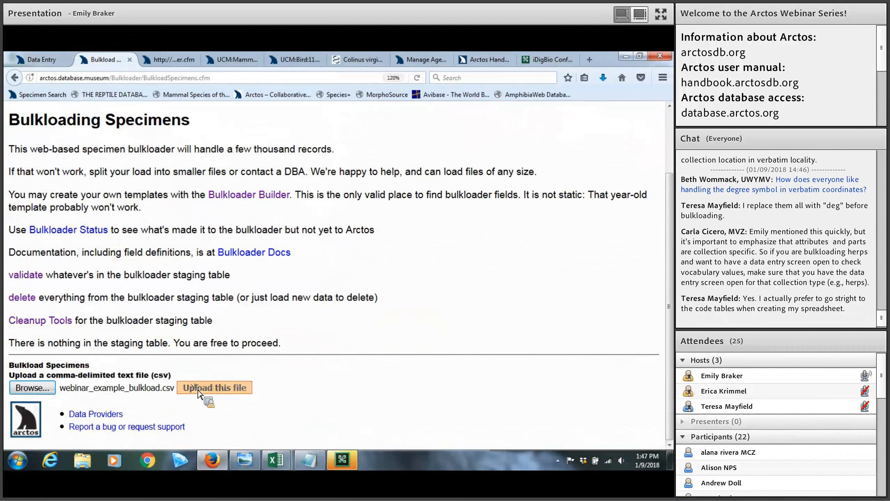
Show the bulkloader_error screenshot with its ORA-01747 error, then bring the CSV forward in Notepad
left_click(253, 463)
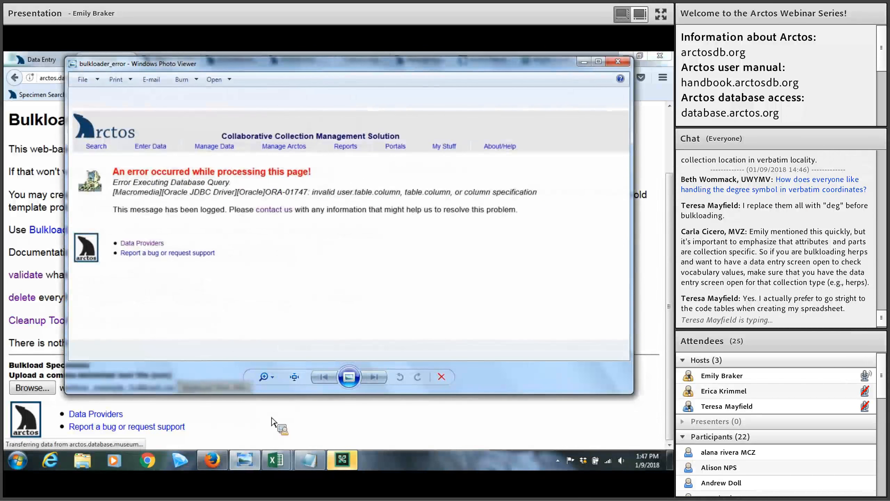
left_click_drag(327, 71, 296, 74)
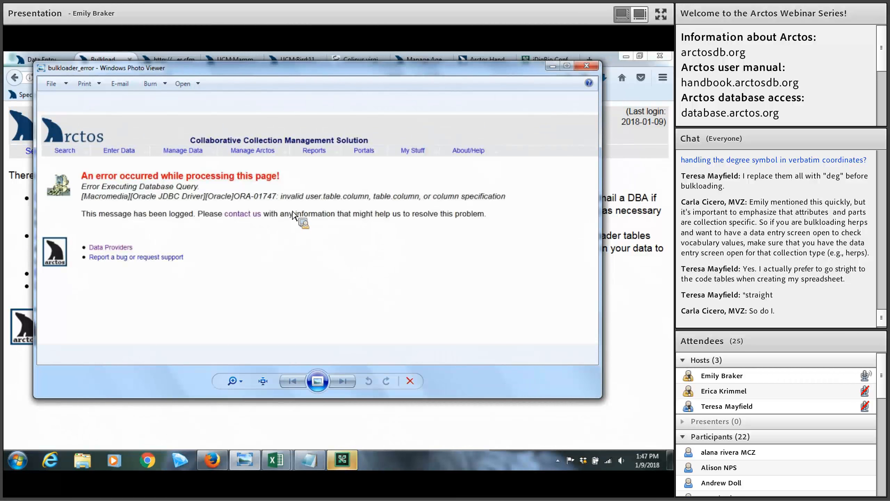
left_click(320, 464)
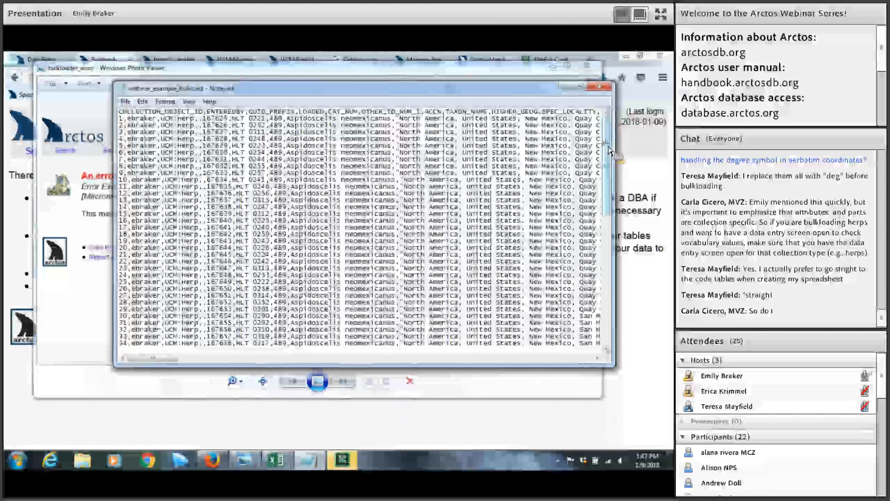
Review webinar_example_bulkload.csv in Notepad, then close it and discard the changes
scroll(609, 228, "down", 2)
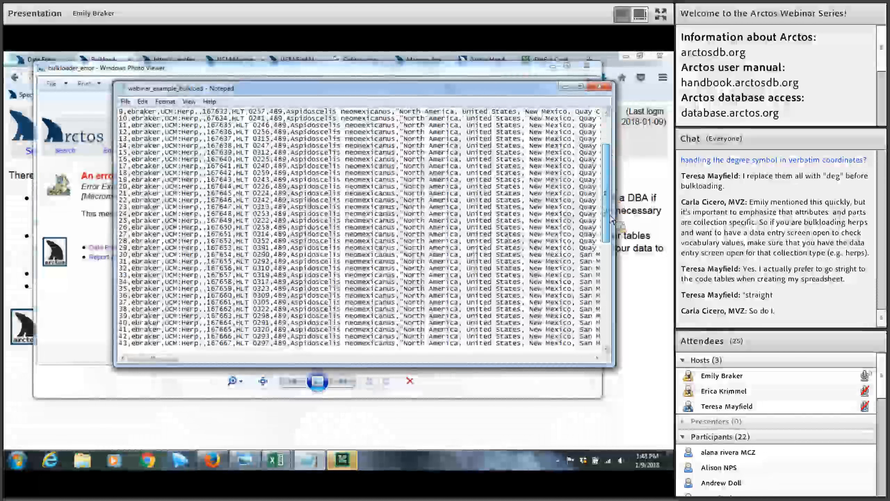
scroll(316, 316, "down", 13)
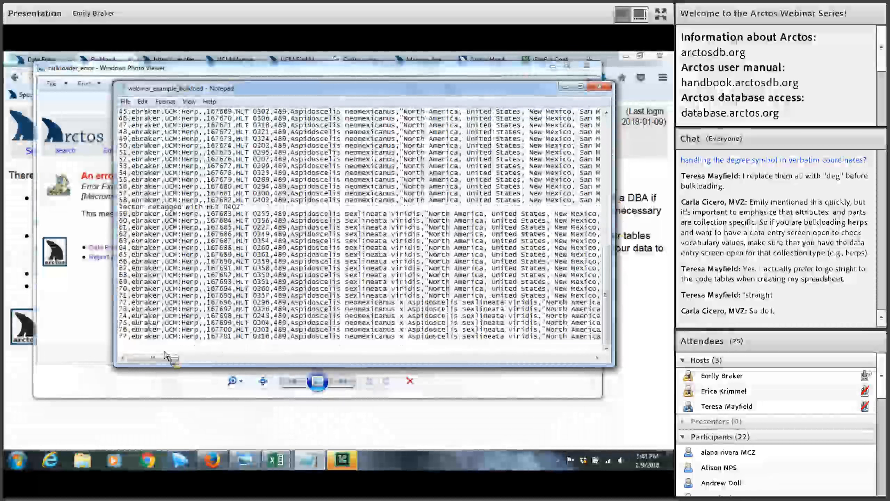
left_click_drag(164, 355, 471, 358)
left_click(602, 86)
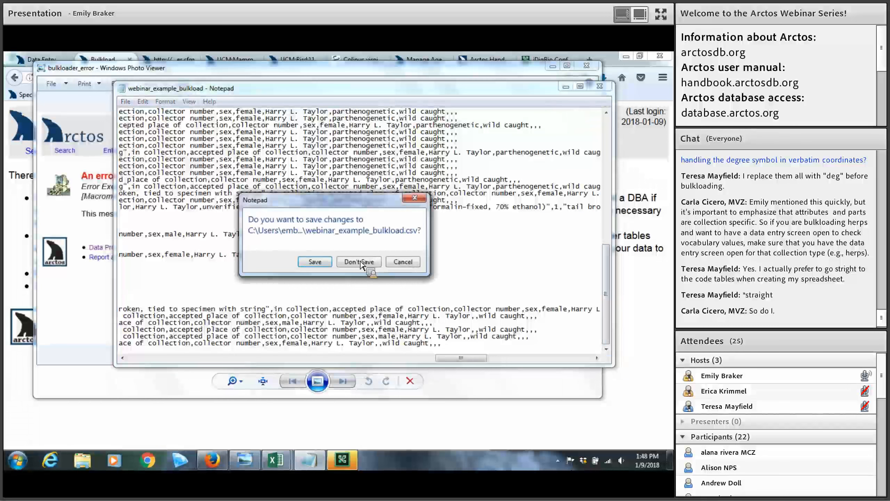
left_click(359, 262)
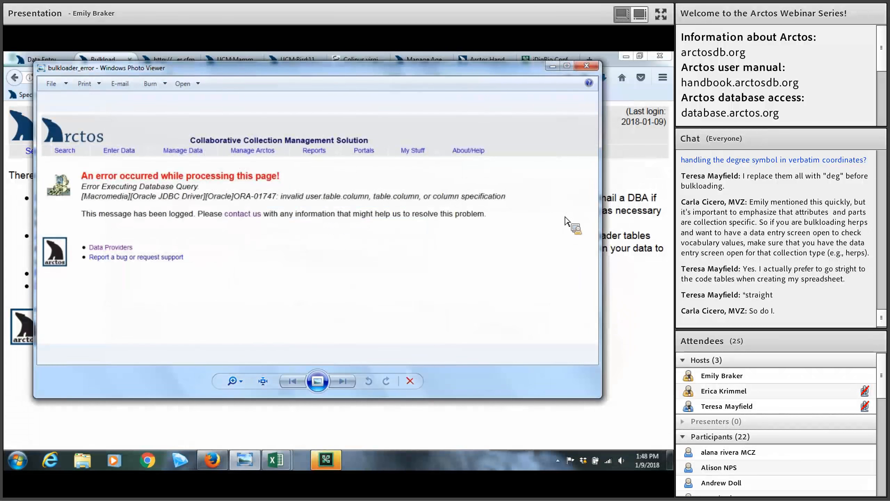
Close the error screenshot and highlight the 'Use this method' option text on the bulkloader page
left_click(587, 66)
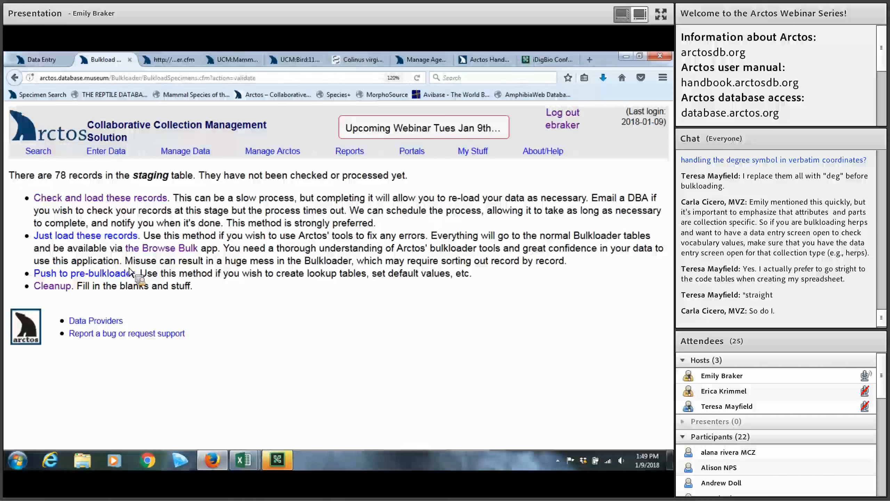
left_click_drag(140, 273, 214, 280)
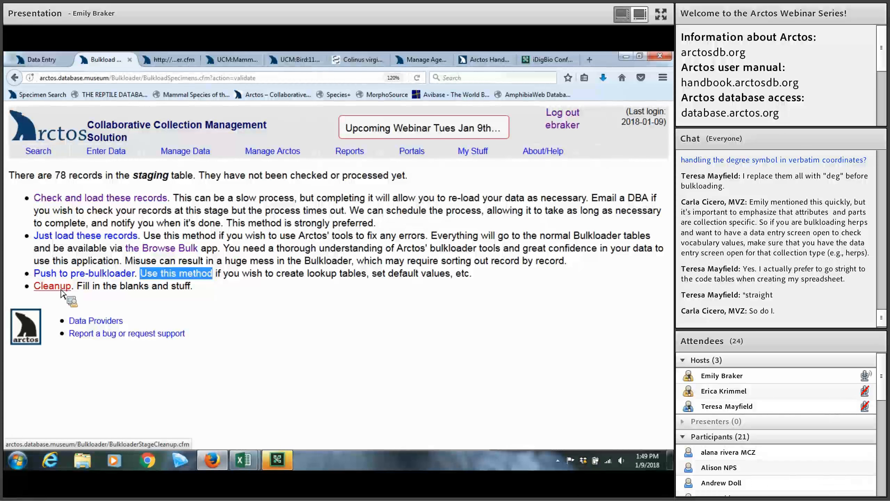
Run 'Check and load these records' on the 78 staged records
left_click(104, 201)
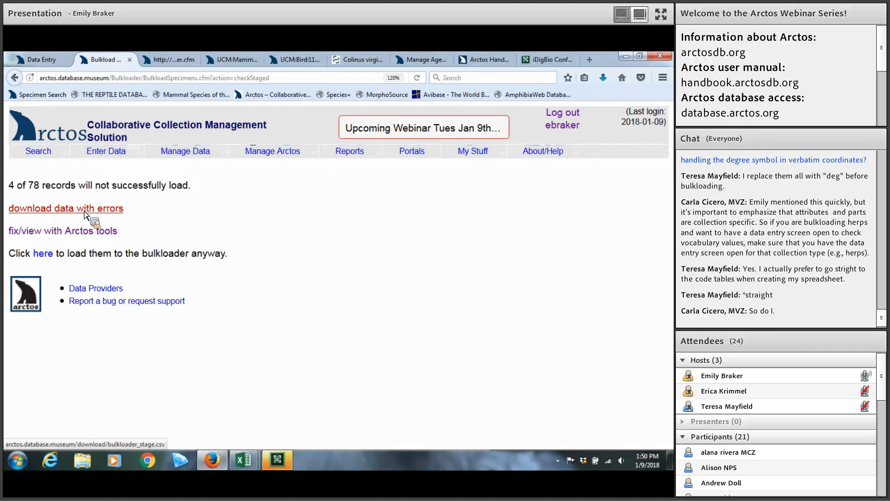
Open the staged records in the editable AJAX grid via 'fix/view with Arctos tools'
left_click(114, 233)
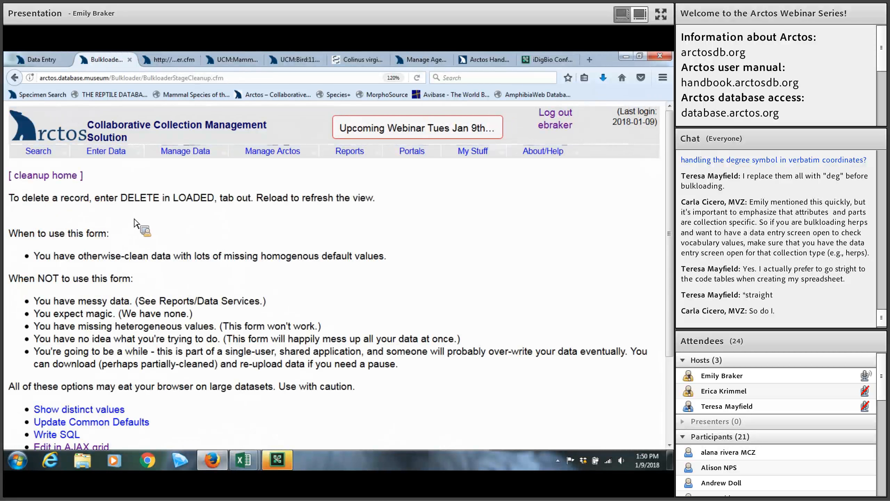
scroll(137, 224, "down", 2)
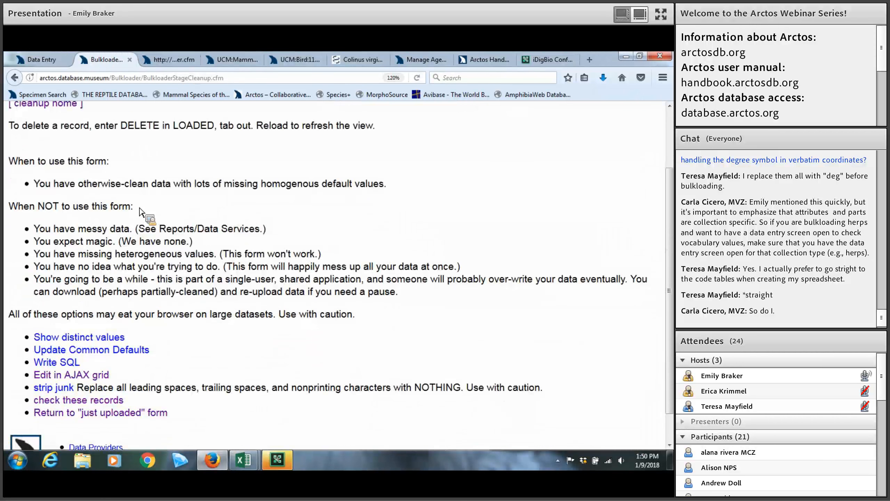
scroll(140, 217, "down", 1)
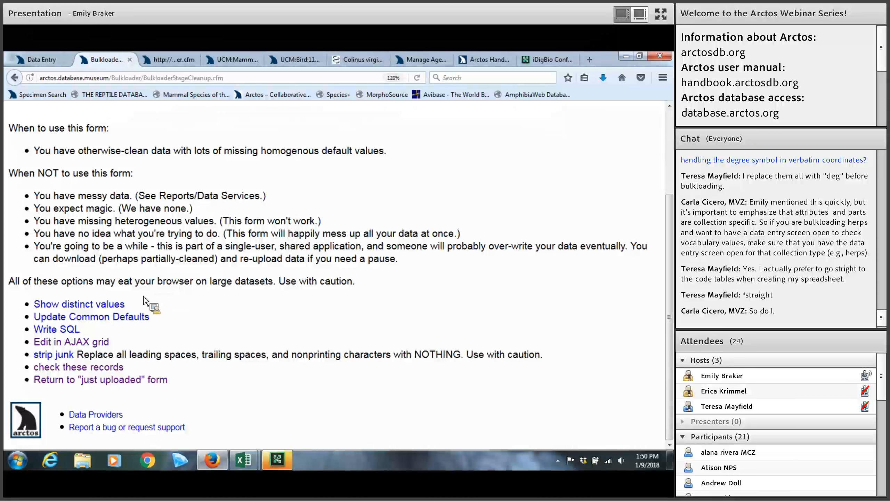
left_click(70, 304)
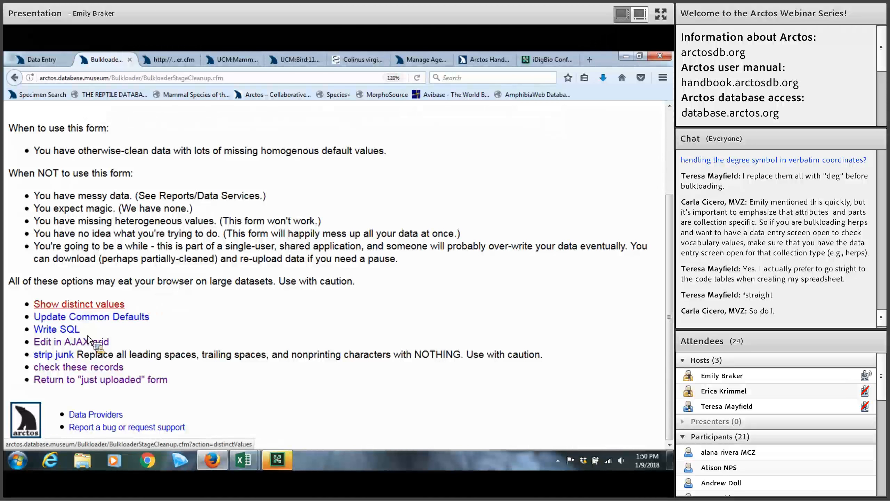
left_click(58, 358)
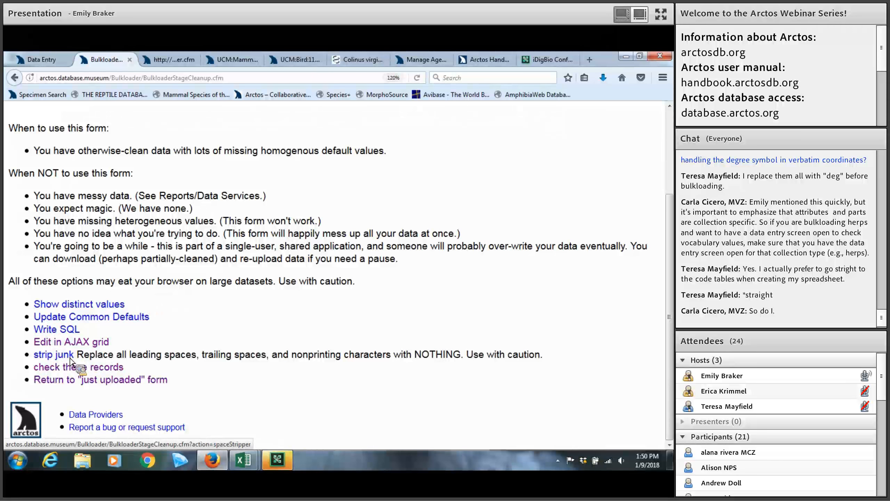
left_click(68, 344)
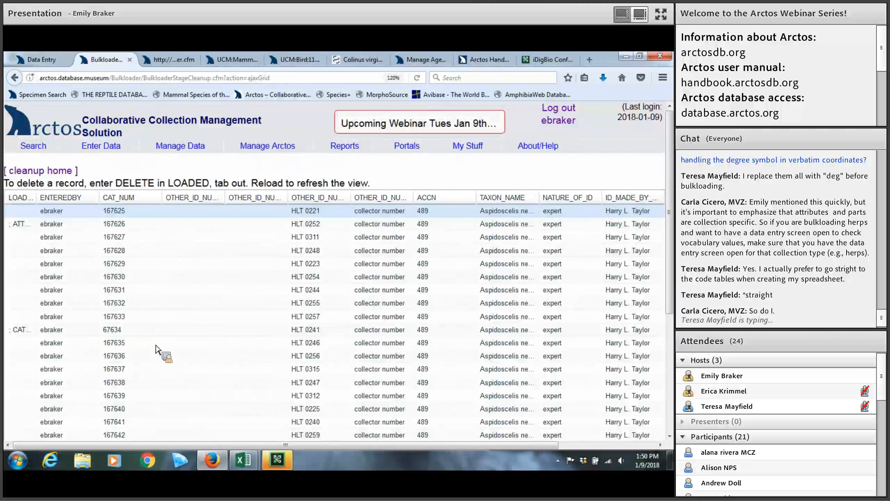
scroll(158, 350, "down", 2)
scroll(70, 222, "up", 2)
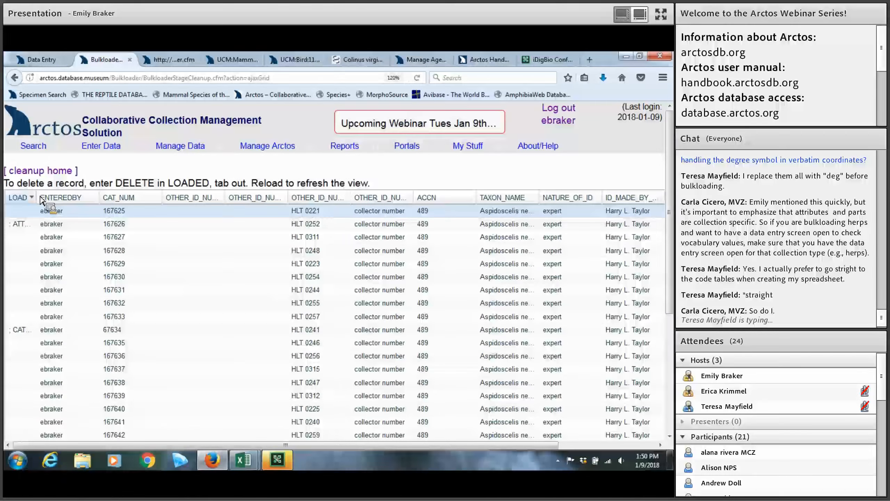
Zoom in, widen the LOADED column and sort it descending so error records come first
key("ctrl+plus")
left_click_drag(40, 207, 106, 211)
left_click(102, 207)
left_click(149, 248)
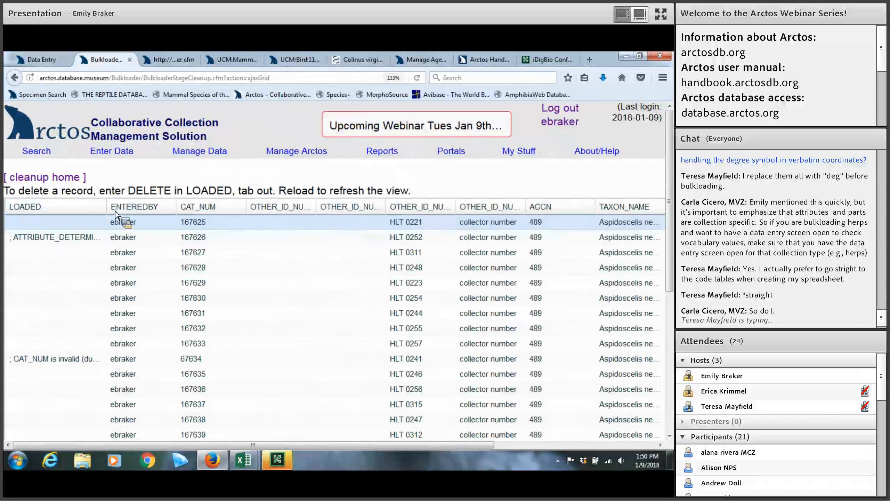
left_click_drag(106, 211, 193, 211)
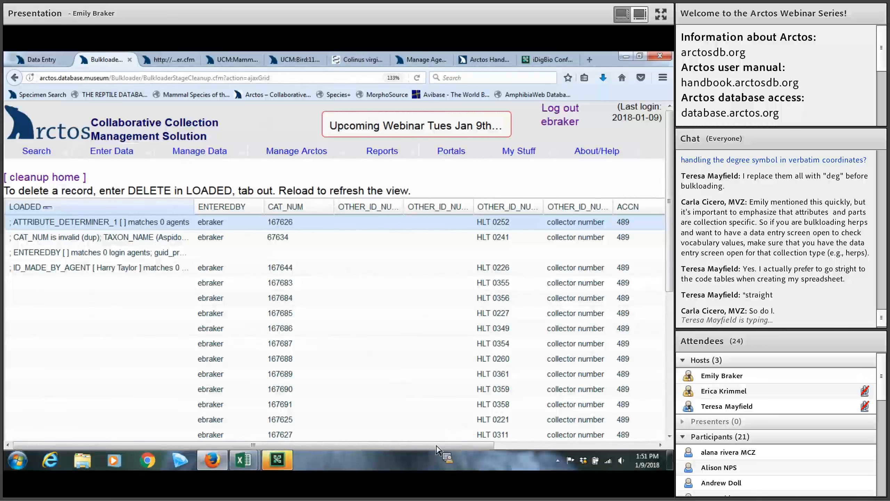
left_click_drag(450, 444, 668, 408)
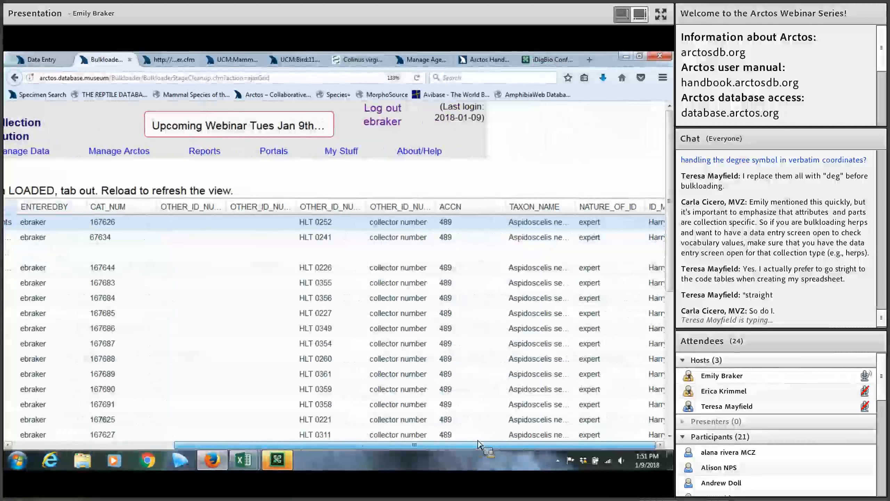
left_click_drag(413, 446, 216, 422)
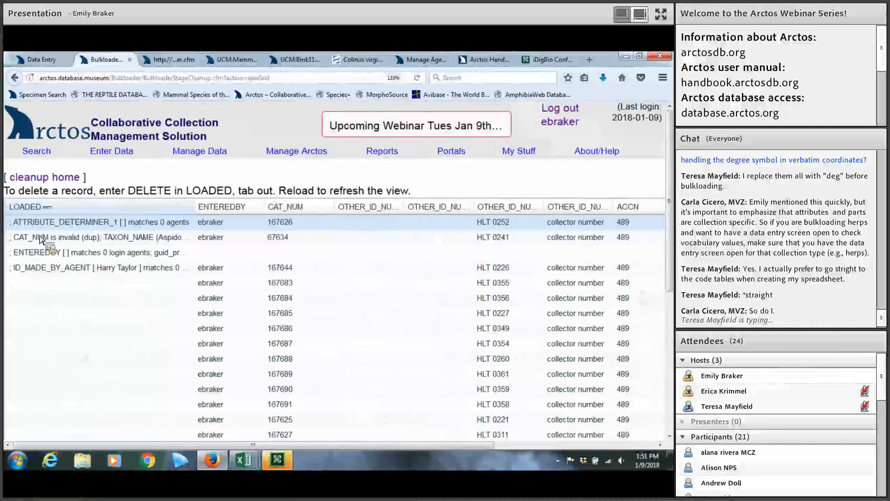
Fix the catalog number to 167634, fill in the missing entered-by username, and view row four's error
left_click(271, 240)
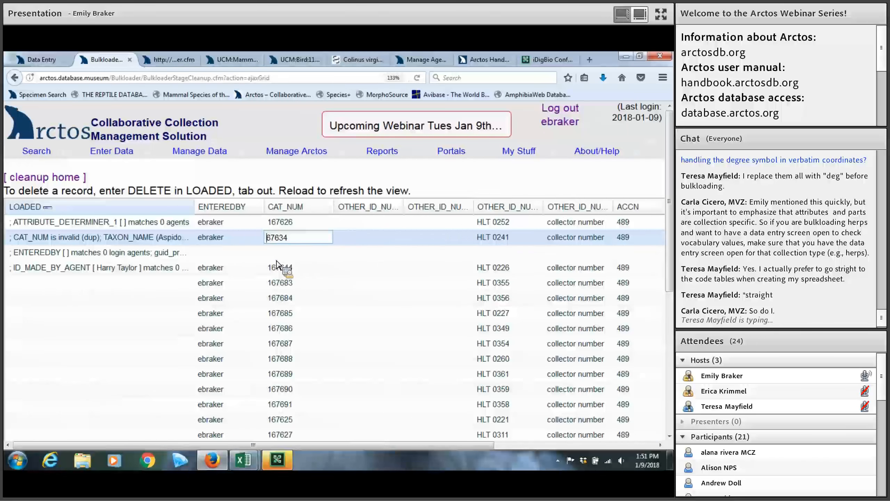
left_click(216, 252)
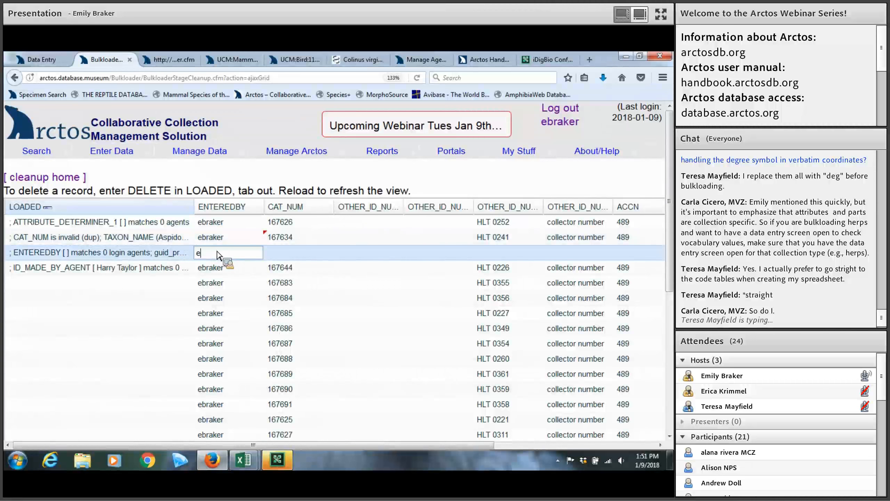
key("Return")
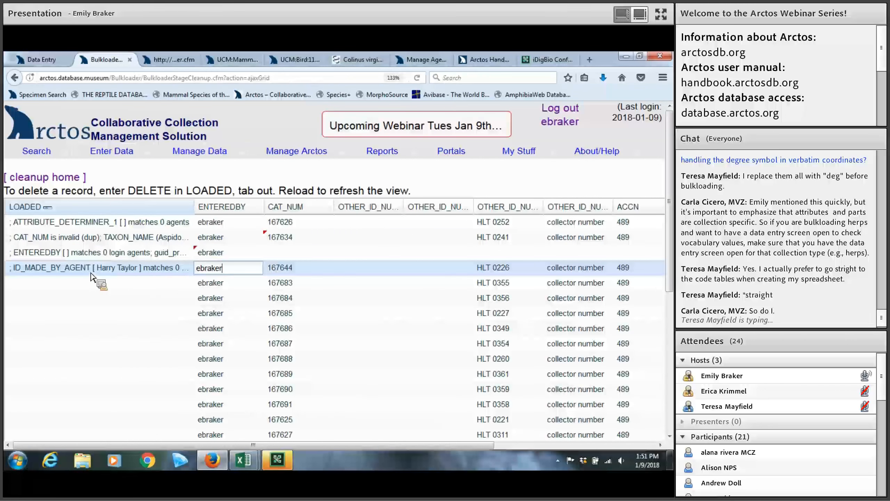
left_click(122, 272)
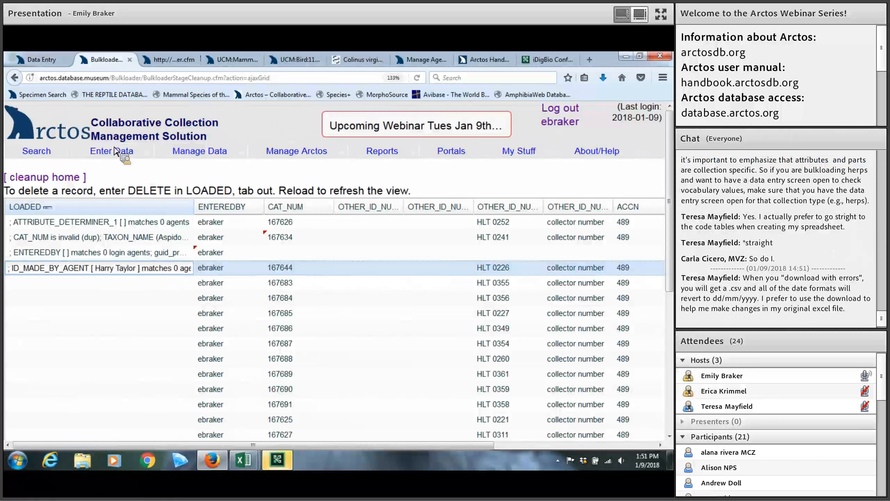
Open the bulkloader browse and edit view and reload it twice
mouse_move(114, 148)
mouse_move(121, 182)
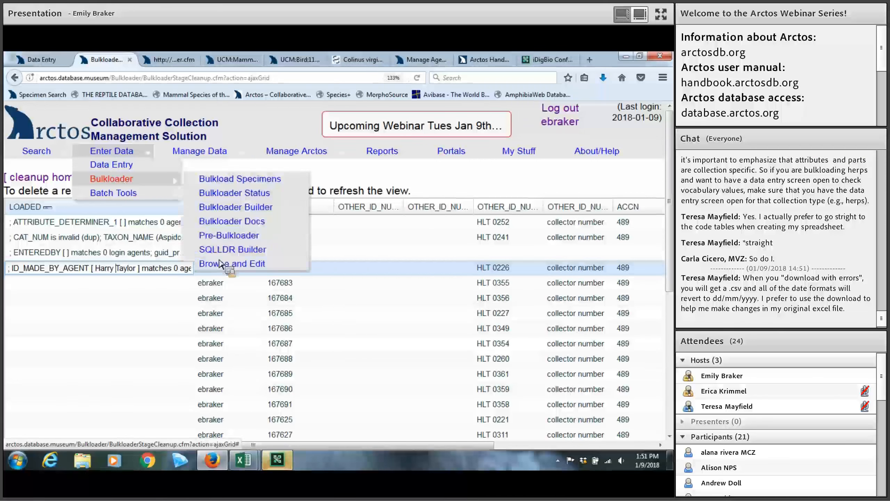
left_click(224, 263)
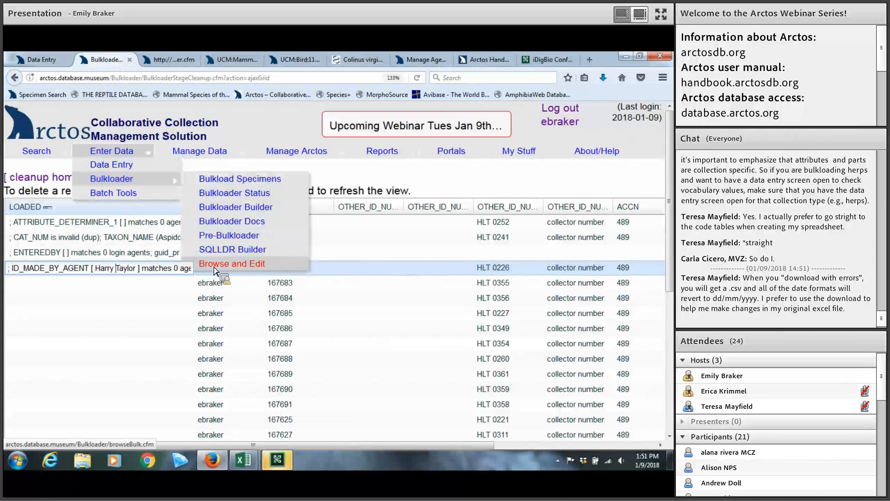
scroll(256, 301, "down", 5)
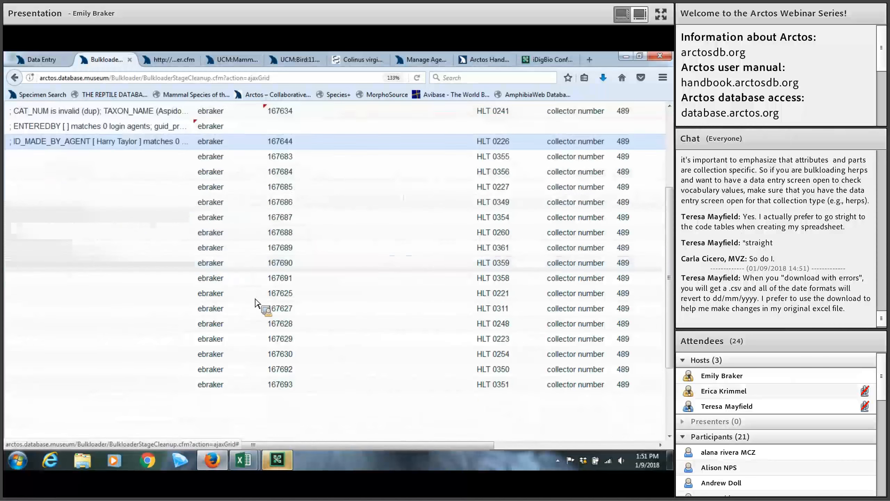
scroll(252, 298, "up", 5)
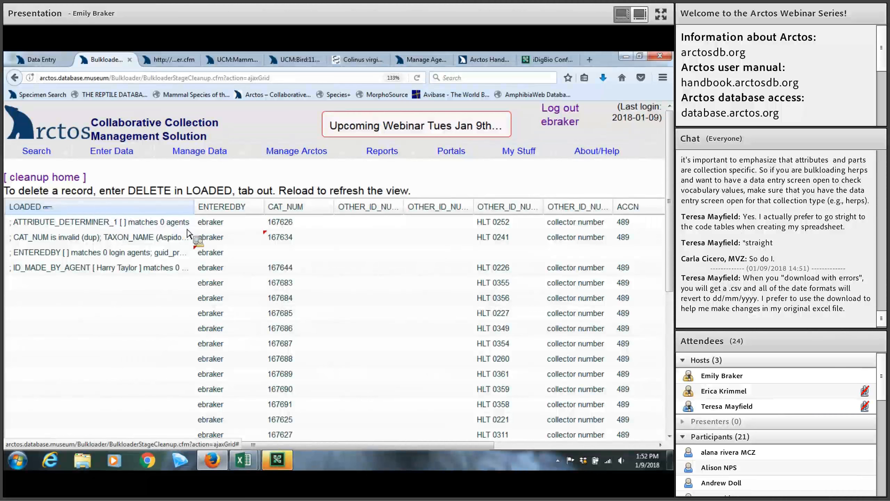
left_click(417, 78)
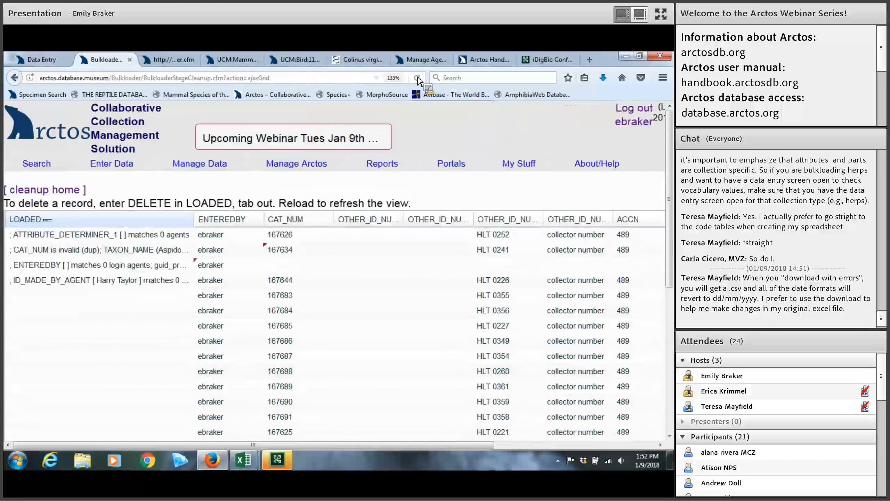
left_click(417, 78)
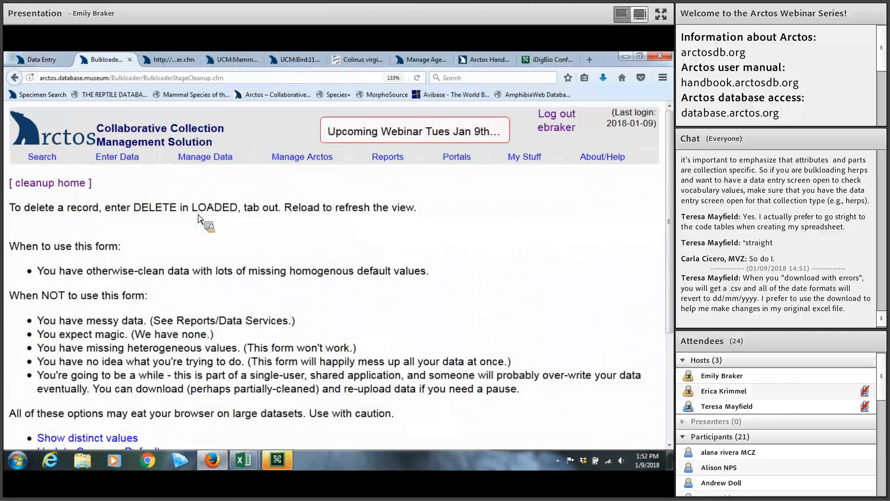
Go back three pages to the options page for the 78 staged records
scroll(198, 217, "down", 4)
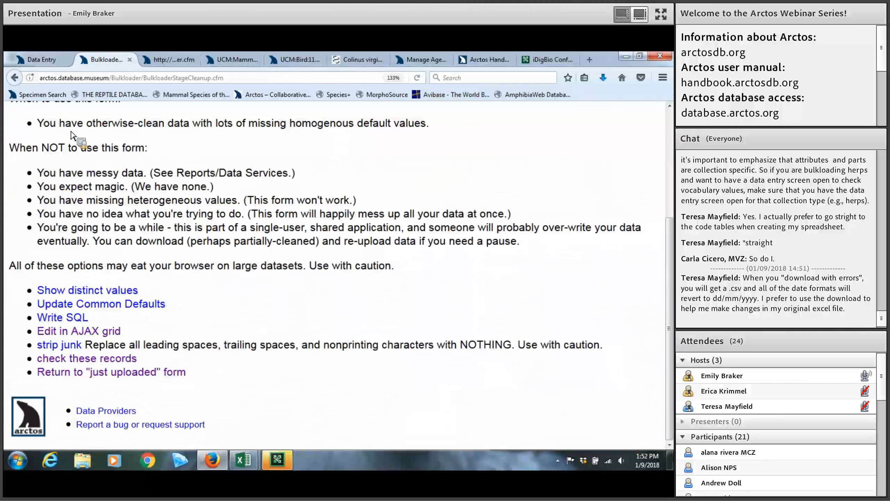
scroll(72, 135, "up", 4)
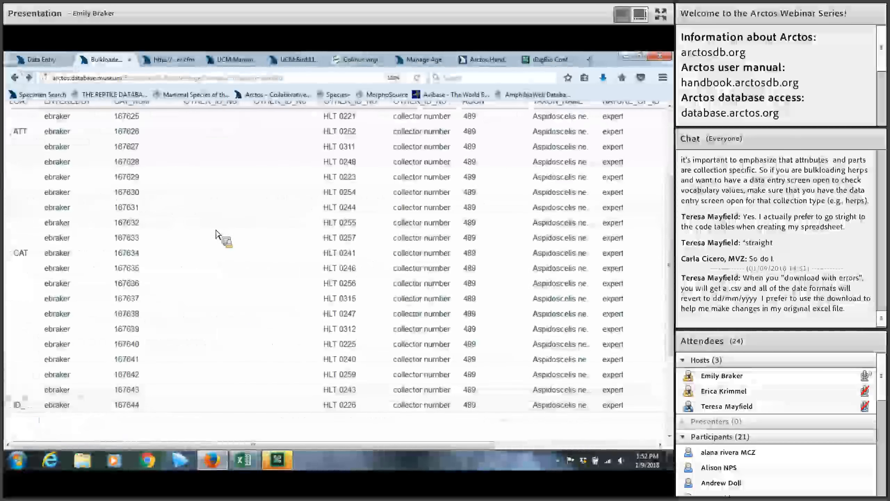
scroll(218, 234, "up", 3)
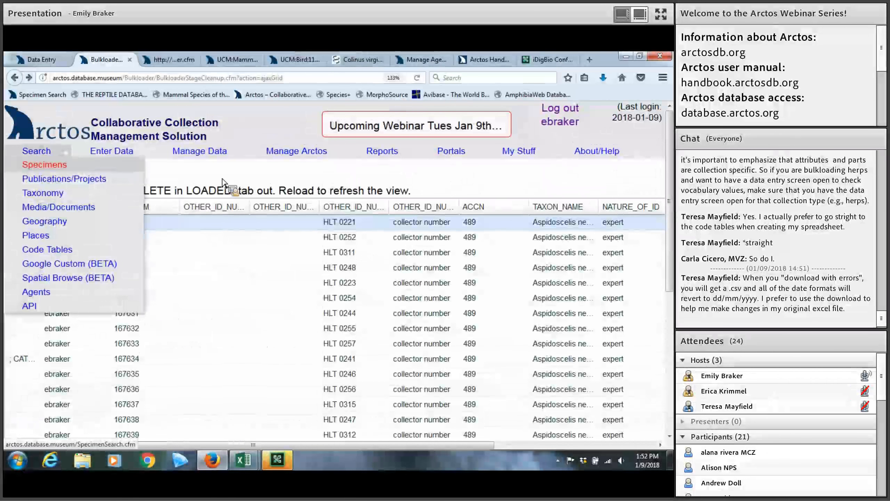
left_click(14, 78)
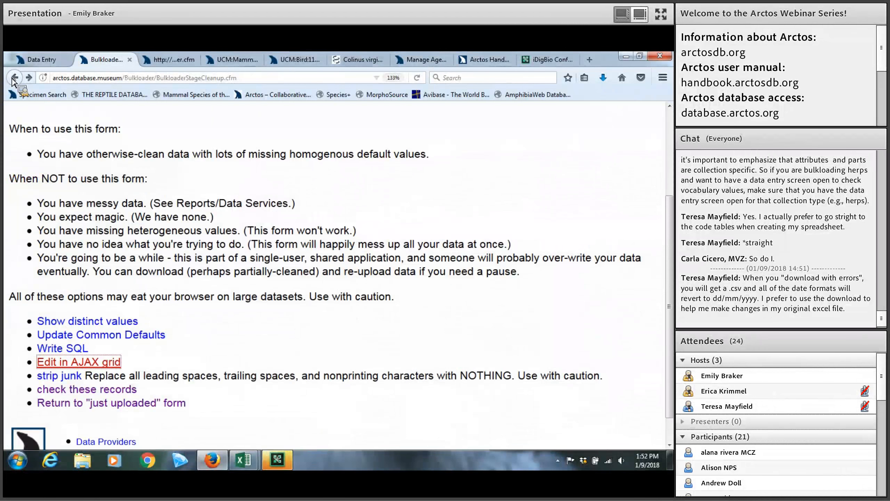
left_click(14, 78)
left_click(14, 78)
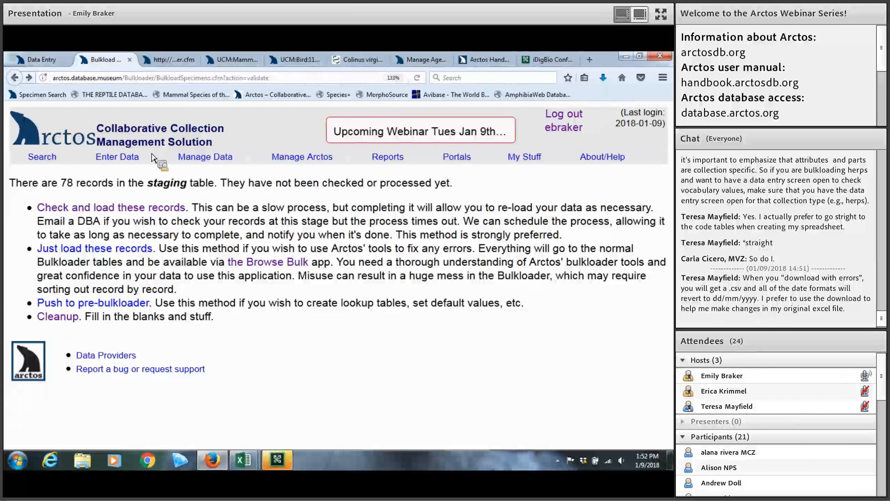
Show the Enter Data > Bulkloader submenu listing Bulkload Specimens
mouse_move(148, 158)
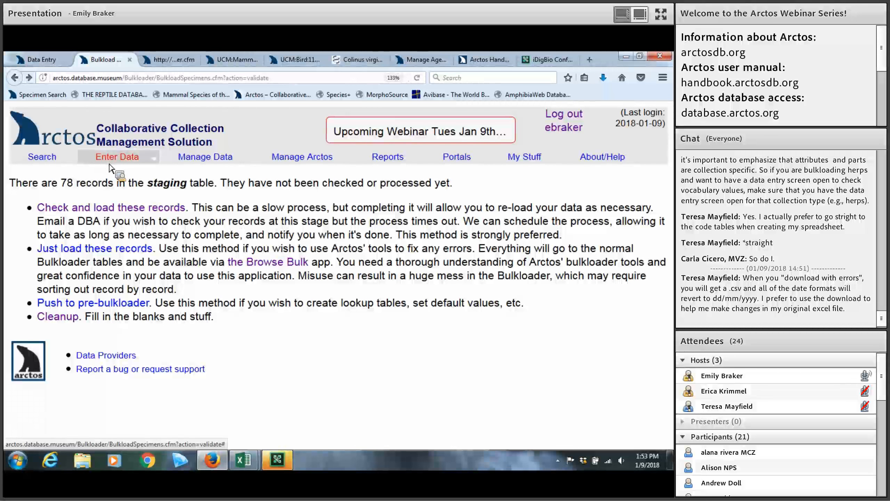
Open Bulkload Specimens and scroll through the staging table contents, including the UCM:Herp upload
mouse_move(110, 160)
mouse_move(141, 185)
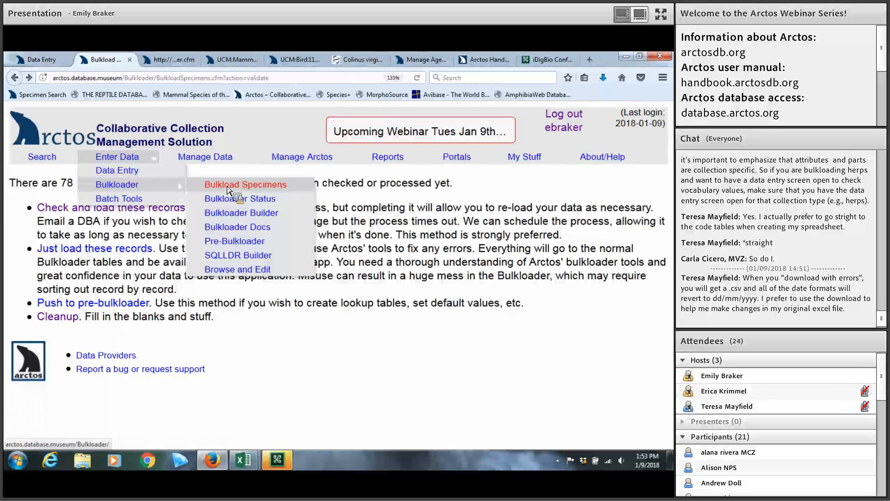
left_click(227, 186)
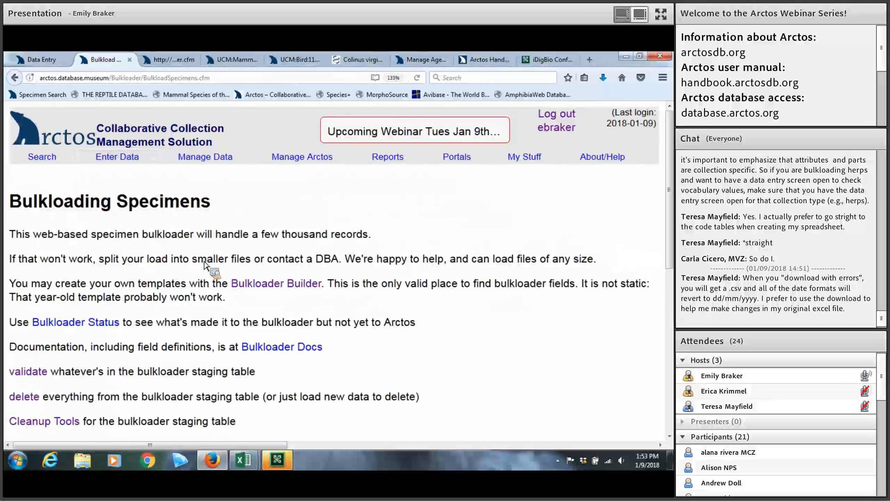
scroll(187, 265, "down", 3)
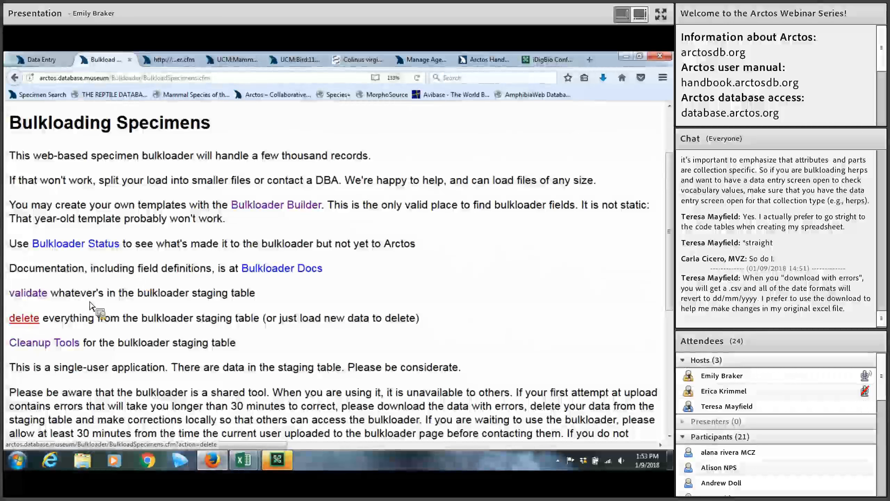
scroll(83, 301, "down", 6)
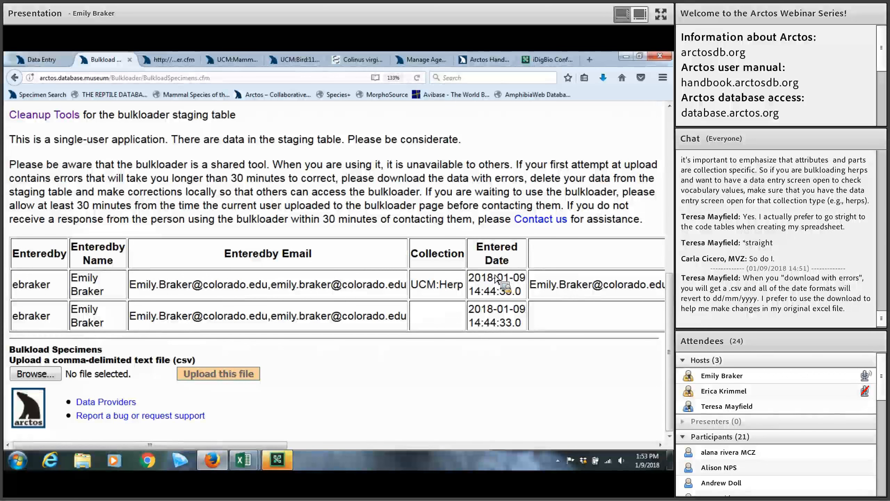
scroll(495, 279, "up", 3)
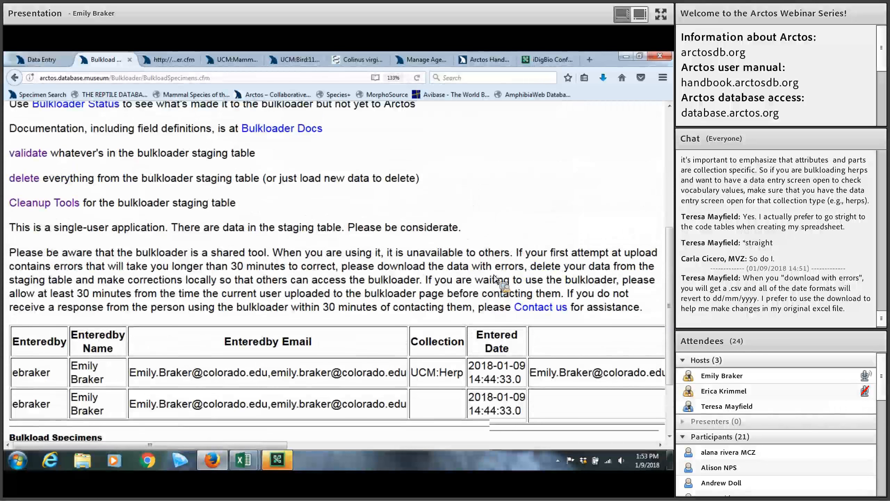
scroll(494, 279, "up", 2)
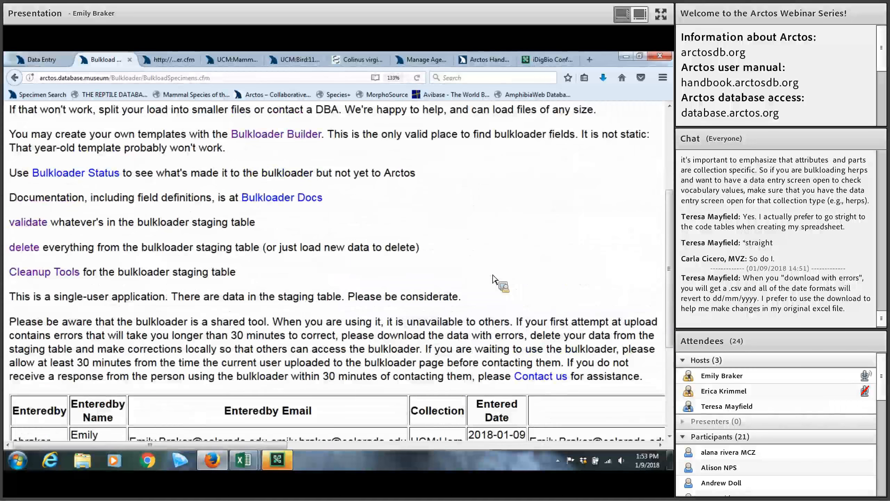
scroll(494, 278, "down", 2)
scroll(494, 279, "up", 2)
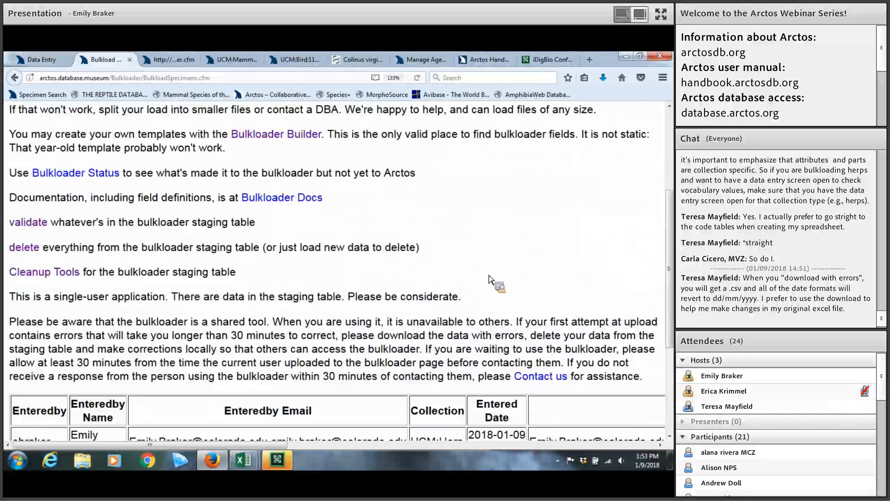
scroll(351, 283, "up", 4)
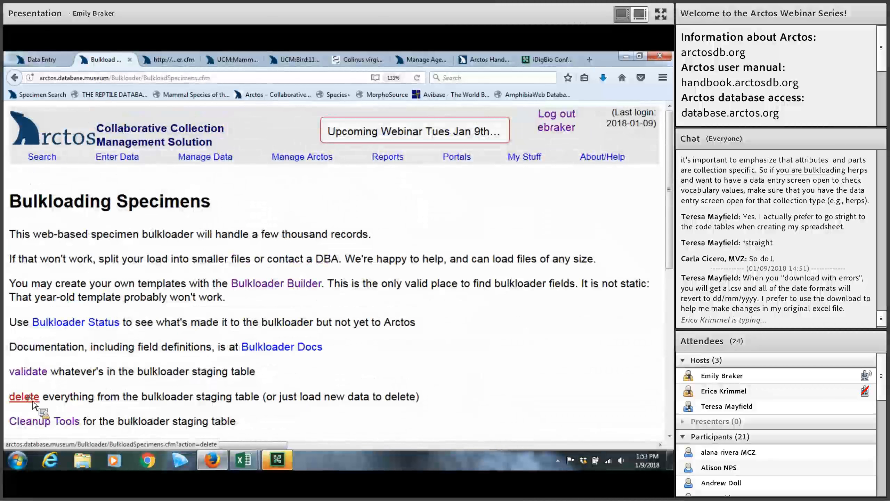
Delete all staged records with 'yep, delete away', return to the bulkloader, then switch to the Arctos Handbook
left_click(34, 403)
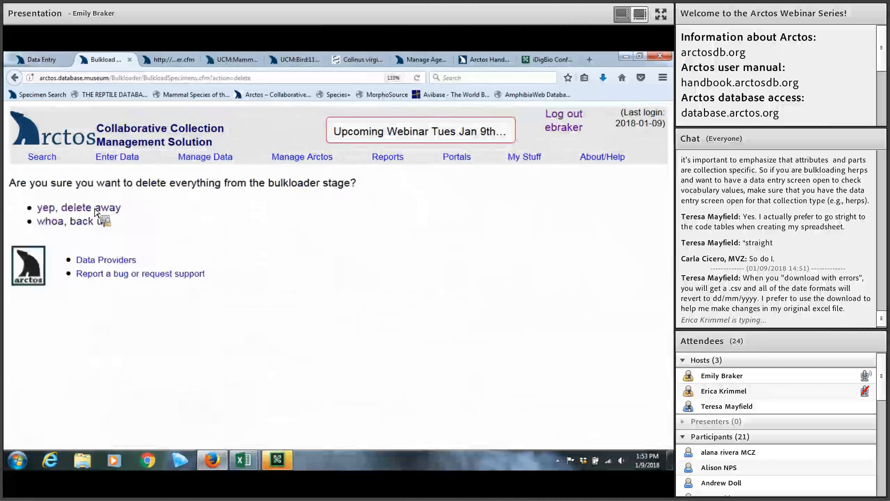
left_click(97, 209)
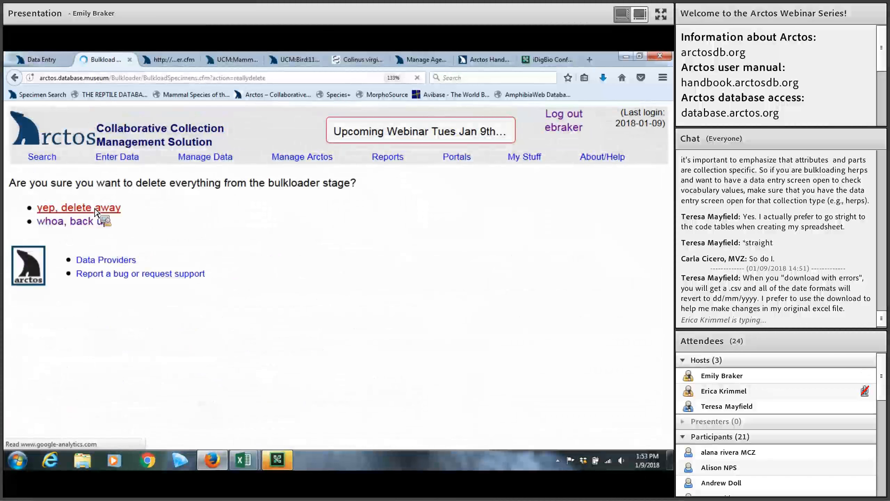
left_click(112, 185)
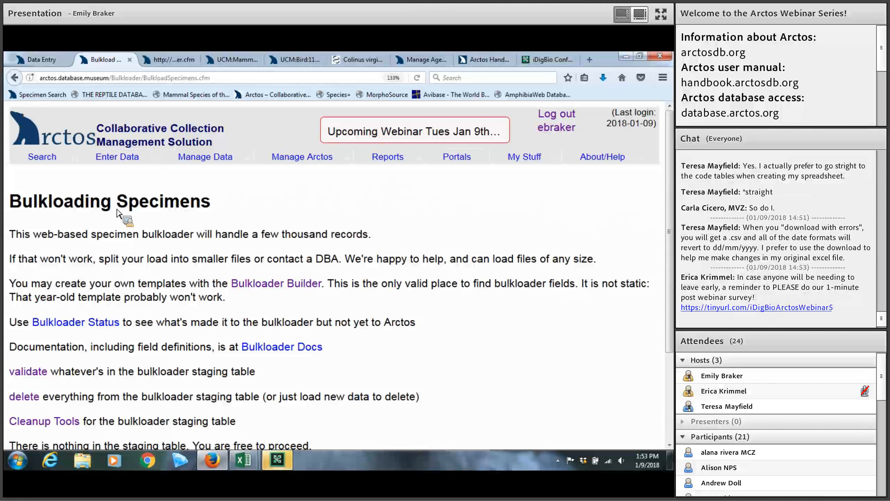
left_click(469, 61)
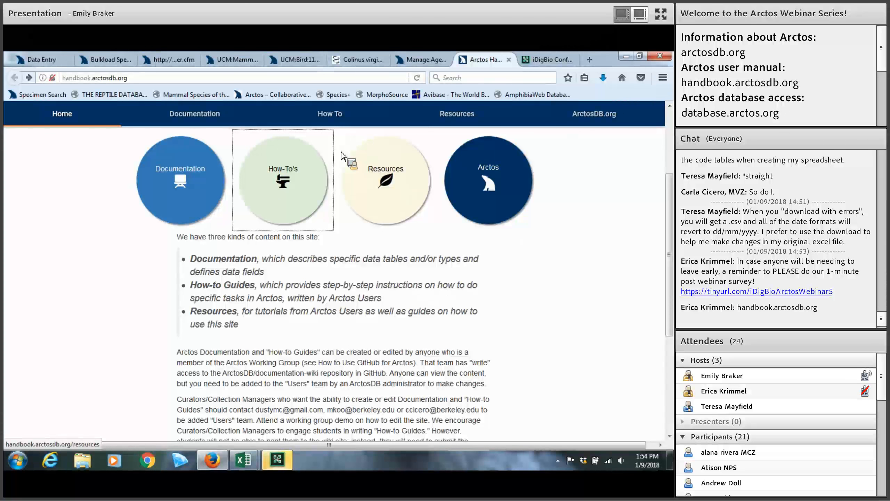
Skim the Handbook's How To's guide list, then go back to the Bulkloading Specimens page
left_click(302, 189)
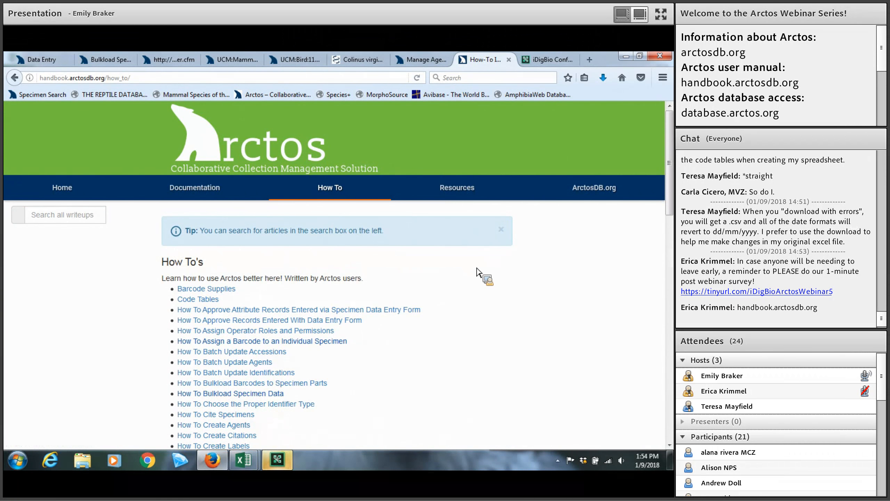
scroll(477, 269, "down", 1)
scroll(476, 268, "down", 1)
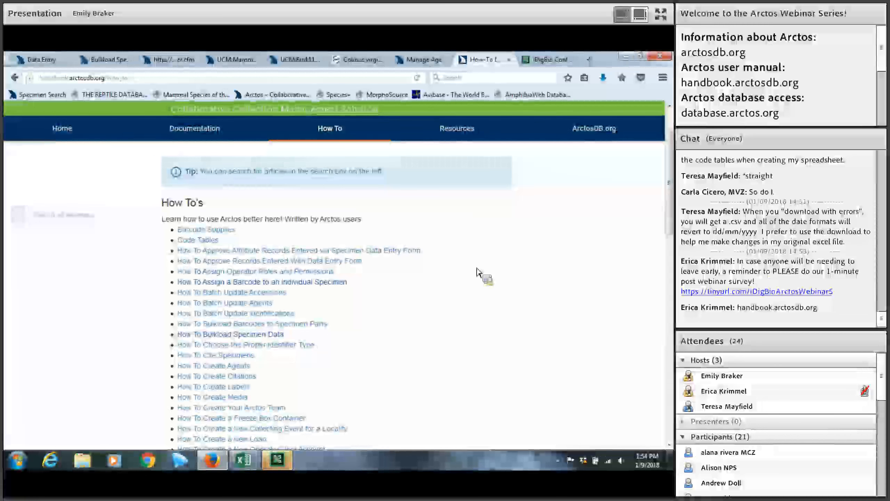
scroll(478, 272, "up", 2)
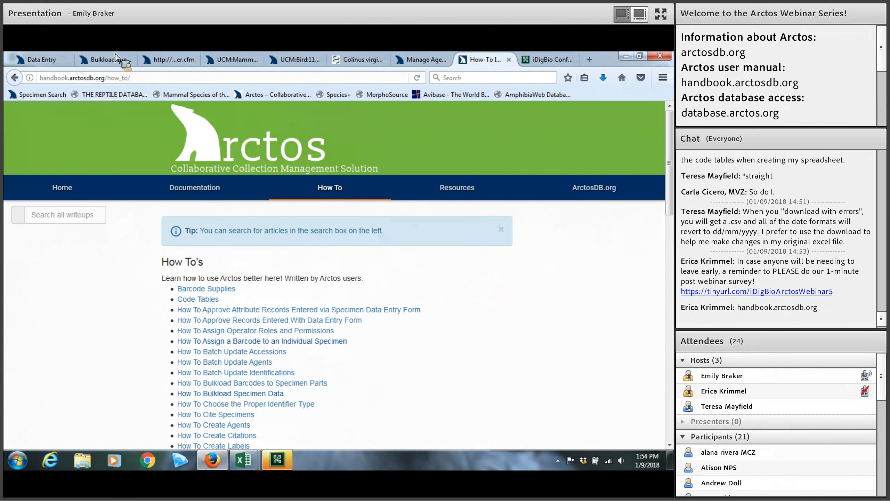
left_click(105, 61)
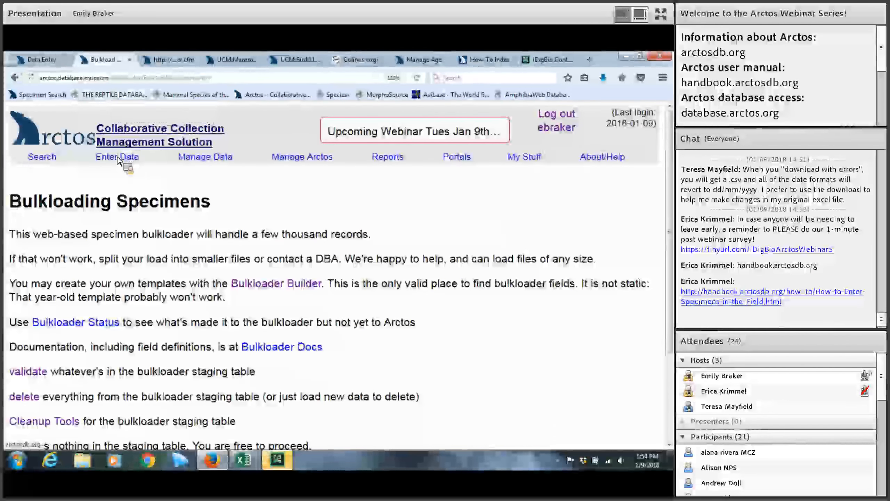
mouse_move(118, 158)
mouse_move(117, 188)
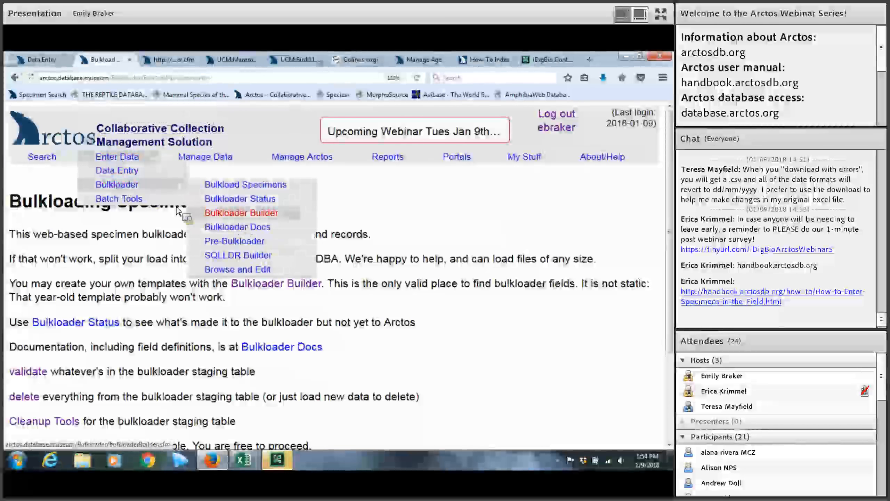
mouse_move(158, 200)
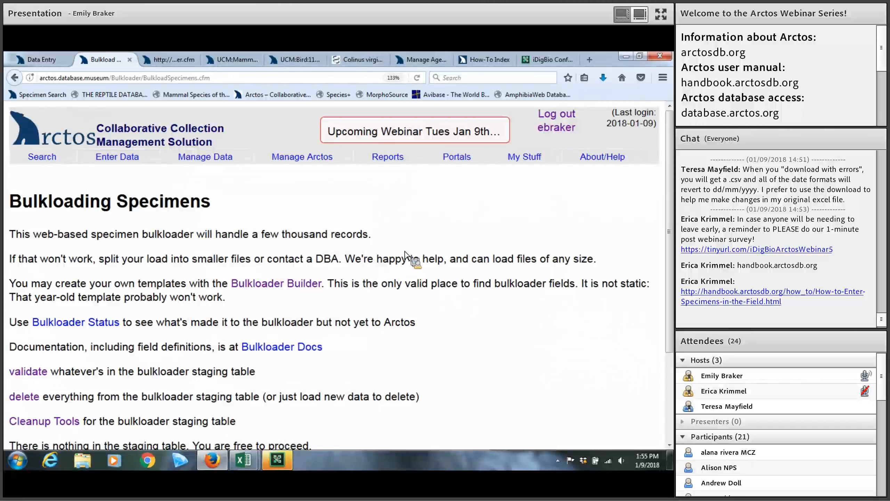
scroll(403, 252, "down", 3)
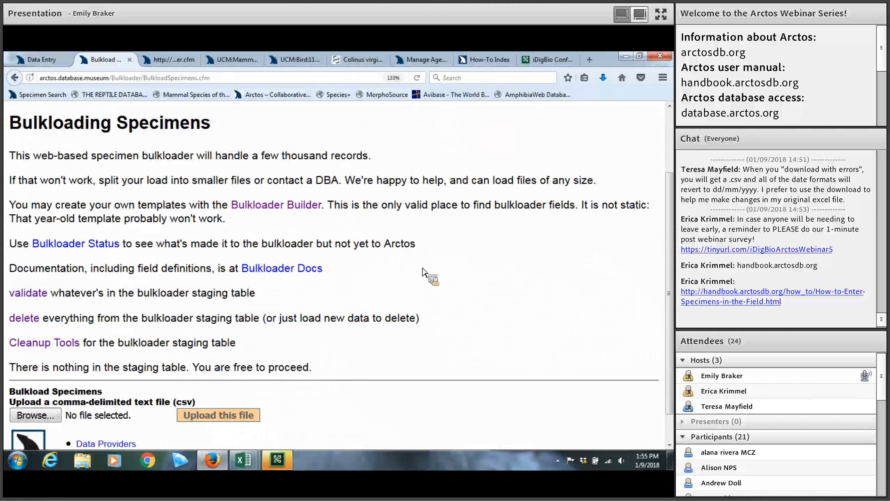
scroll(421, 271, "up", 3)
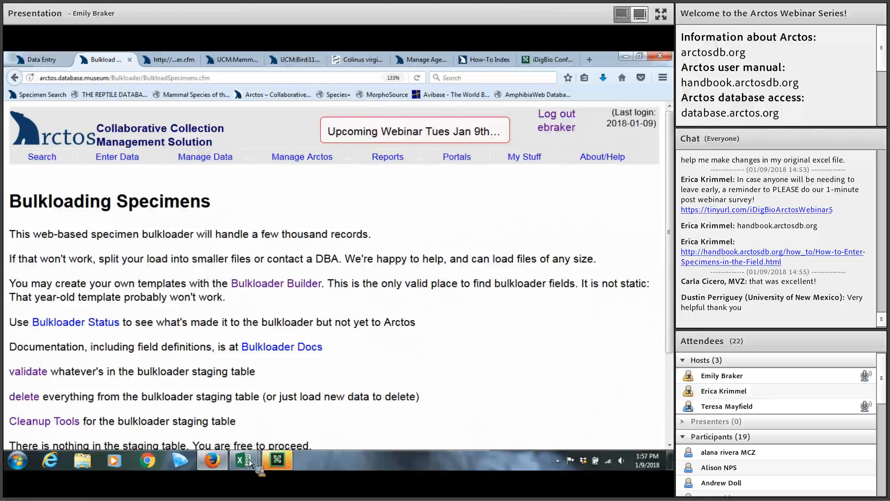
mouse_move(245, 466)
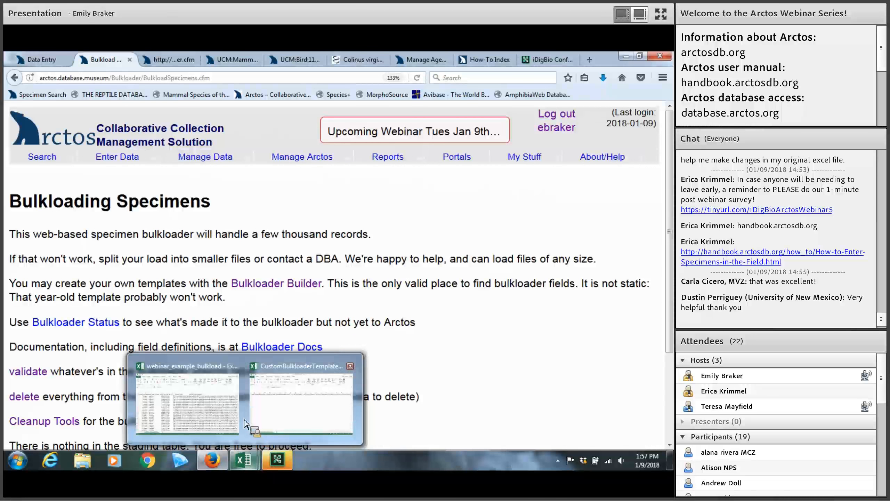
mouse_move(244, 423)
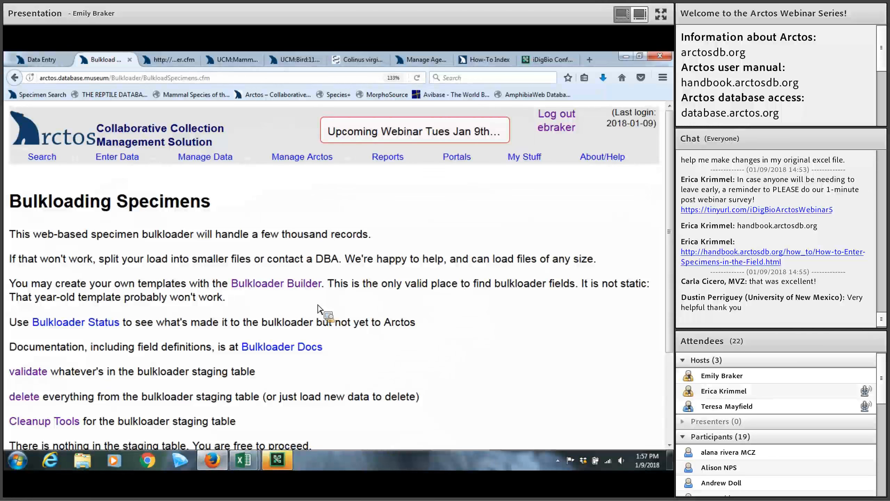
scroll(318, 309, "down", 3)
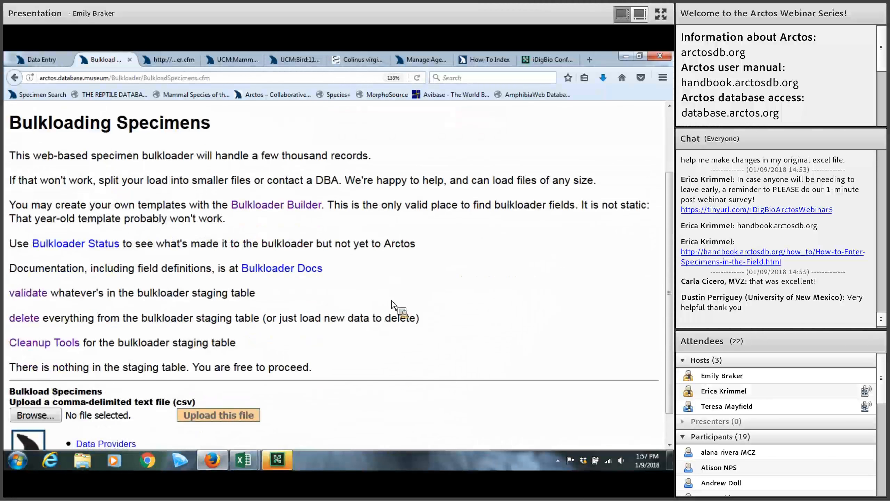